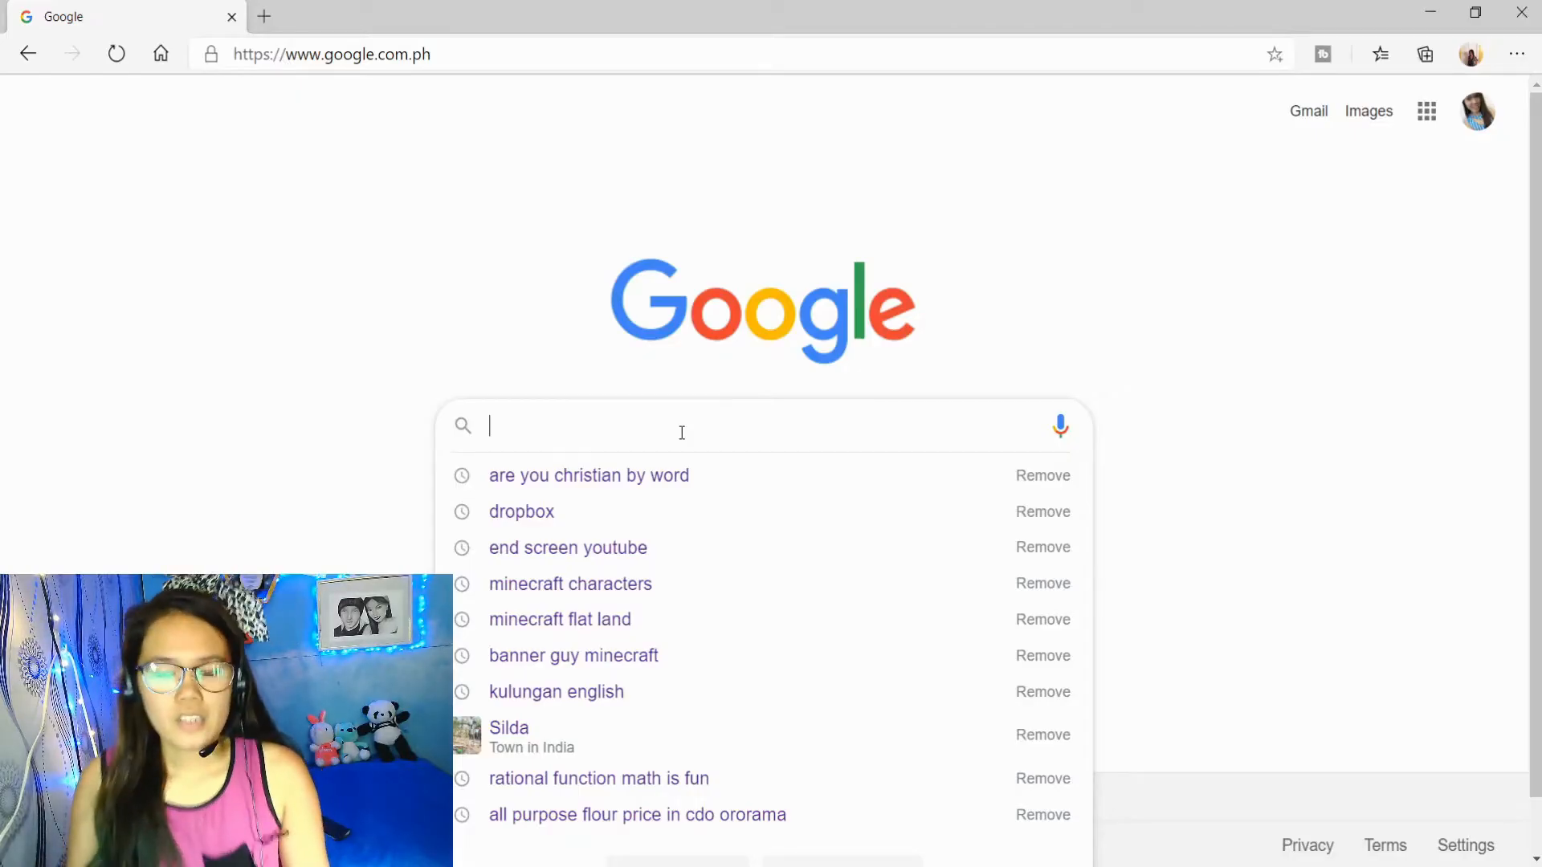
- Dismiss the recent searches list and open the Google account menu
left_click(1159, 303)
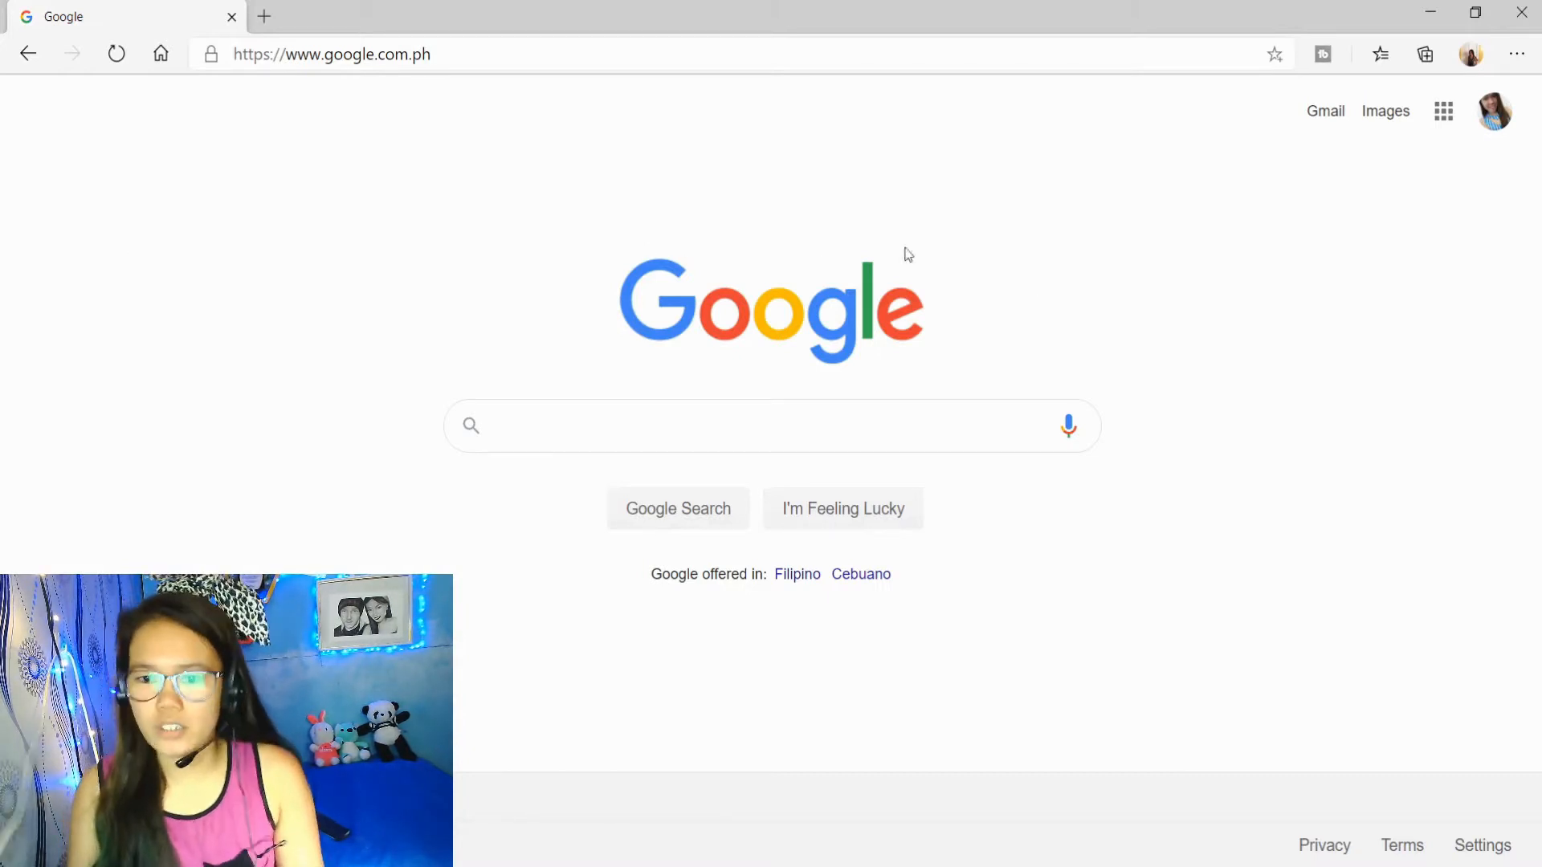
left_click(1504, 113)
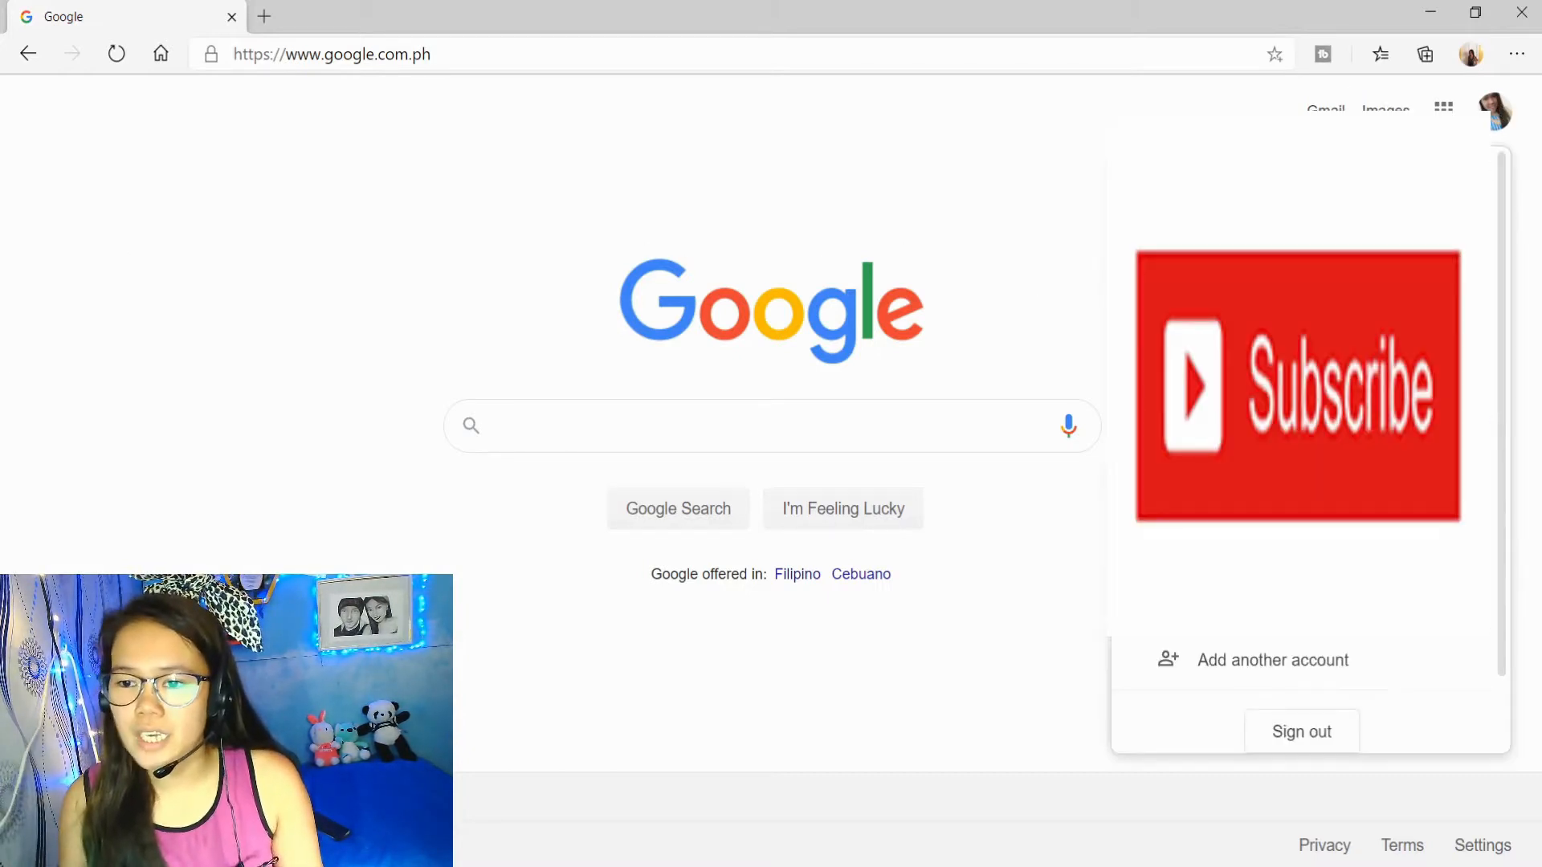
- Choose to add another account and bring up the Create account options
left_click(1258, 659)
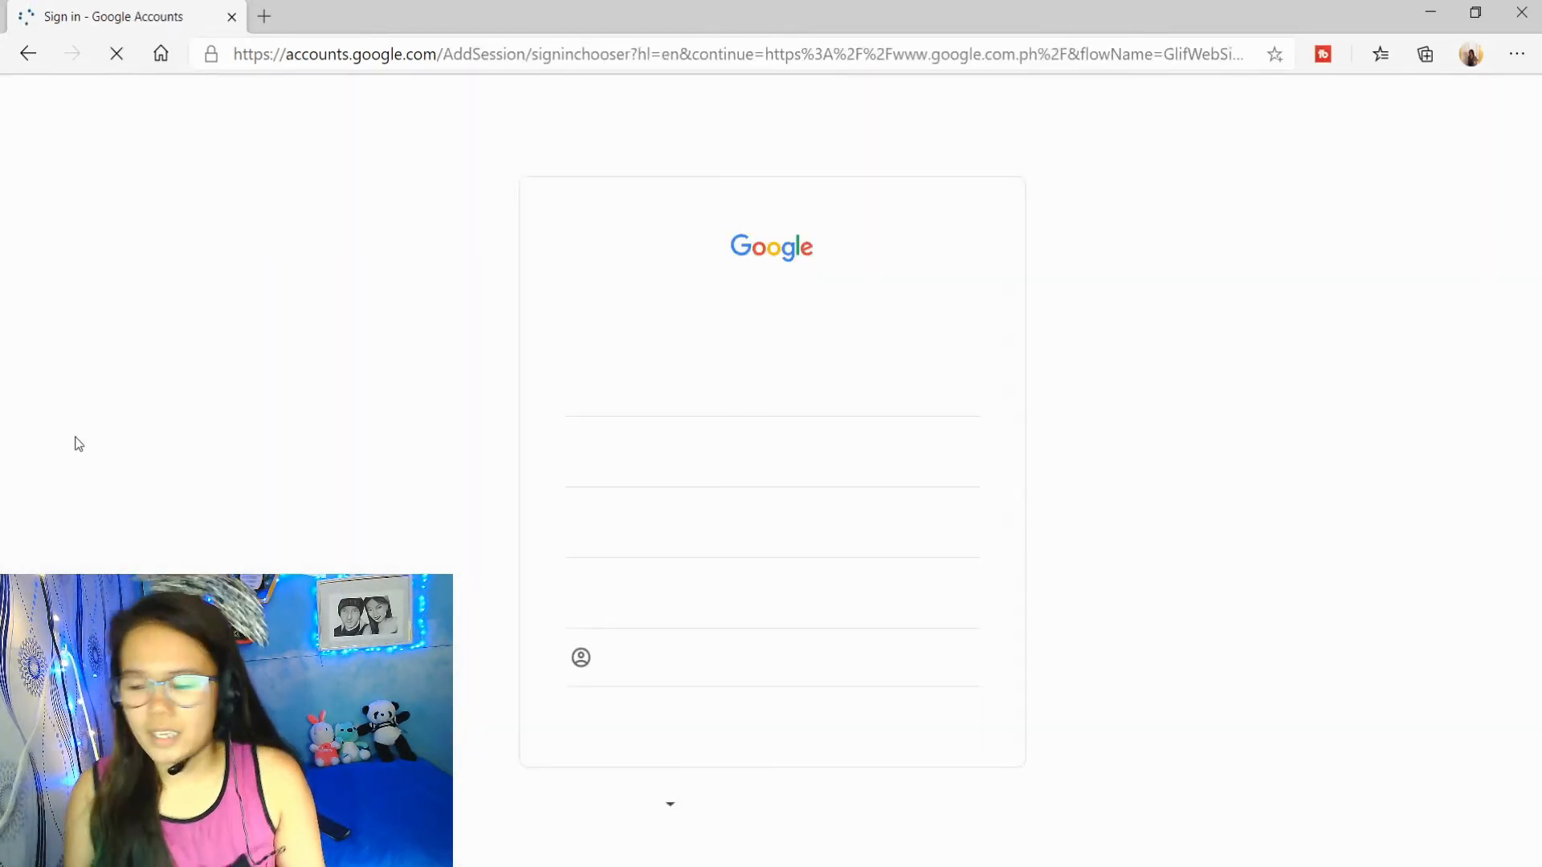
left_click(709, 661)
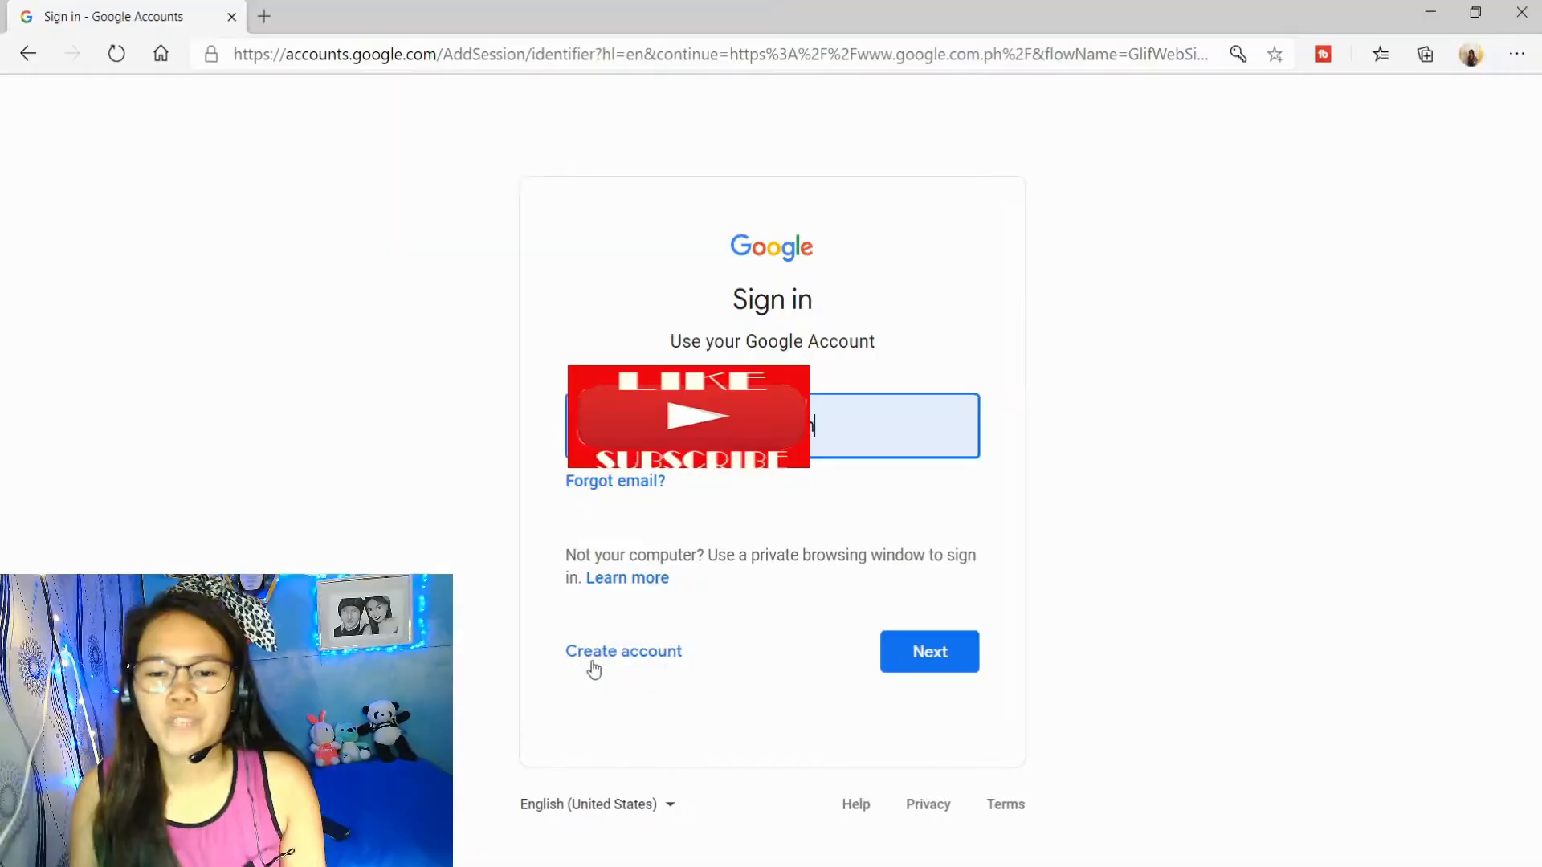
left_click(599, 660)
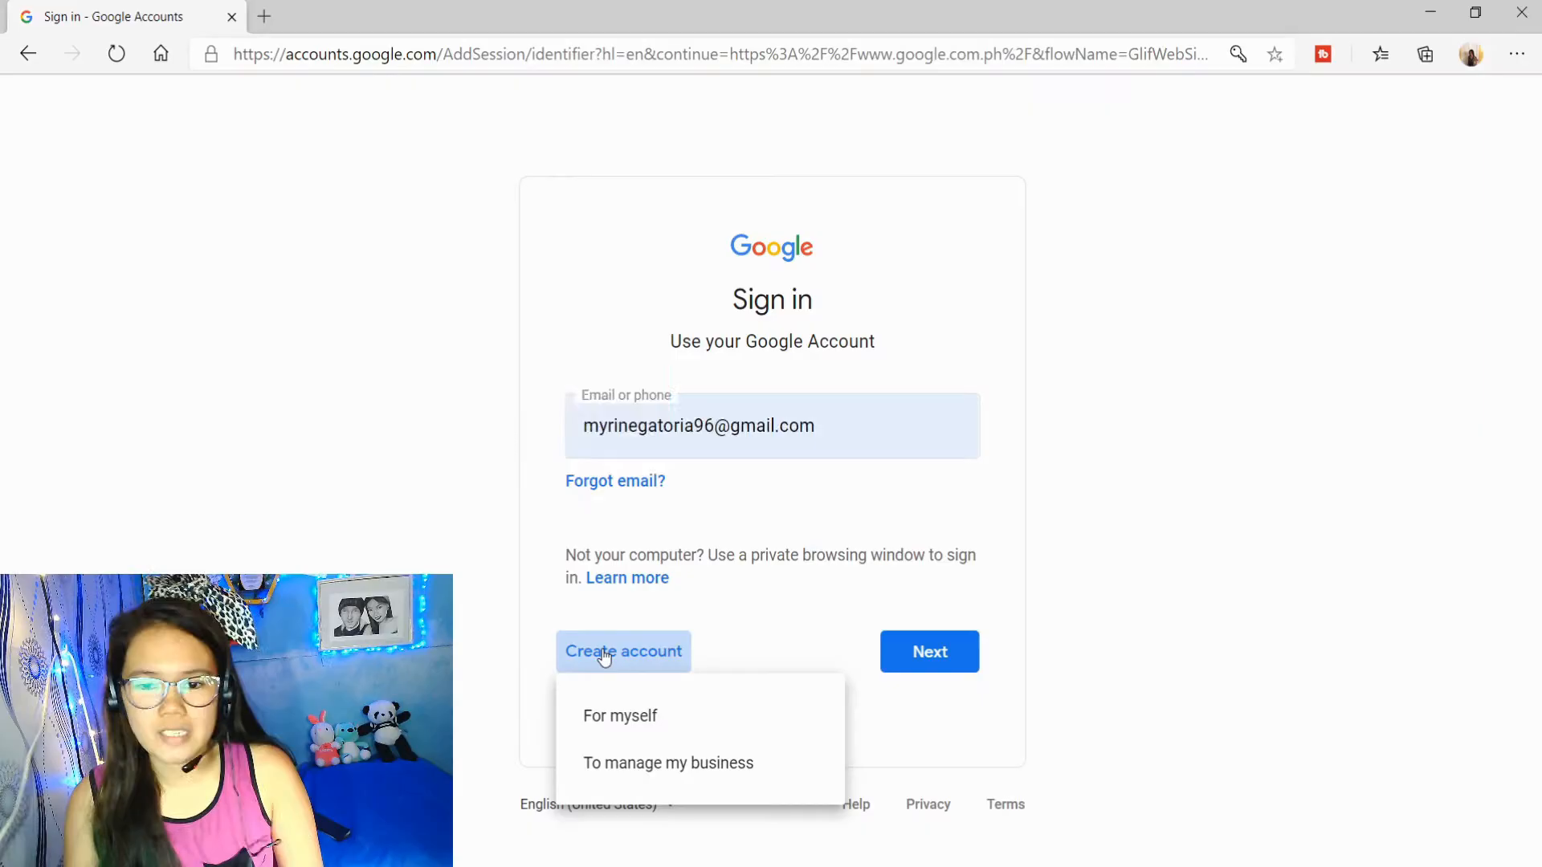
- Start a personal account with first name Youtube and last name Channel
left_click(657, 727)
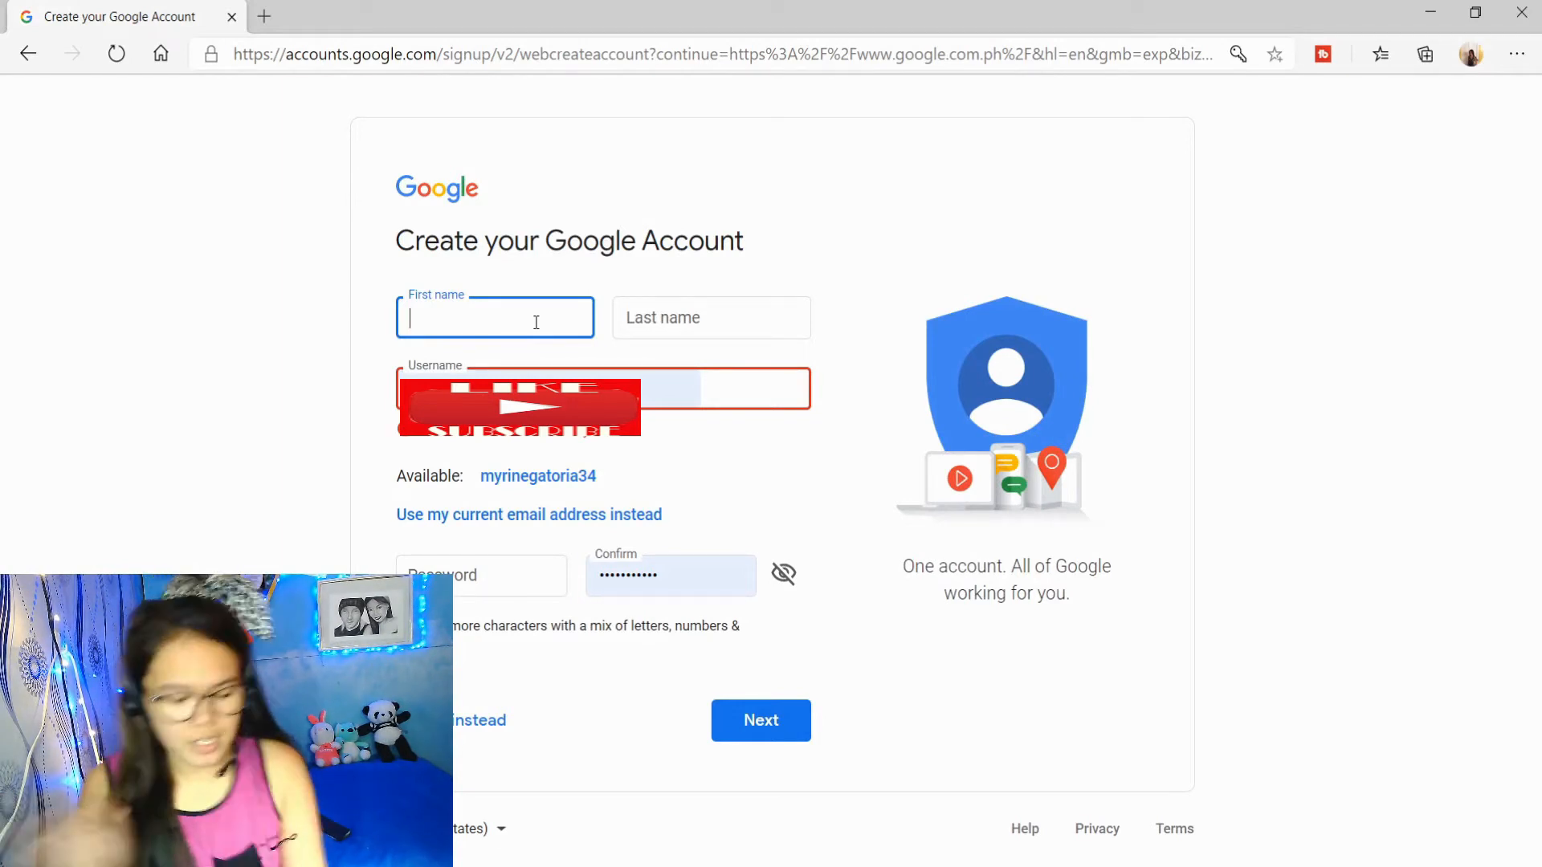
type("Youtube")
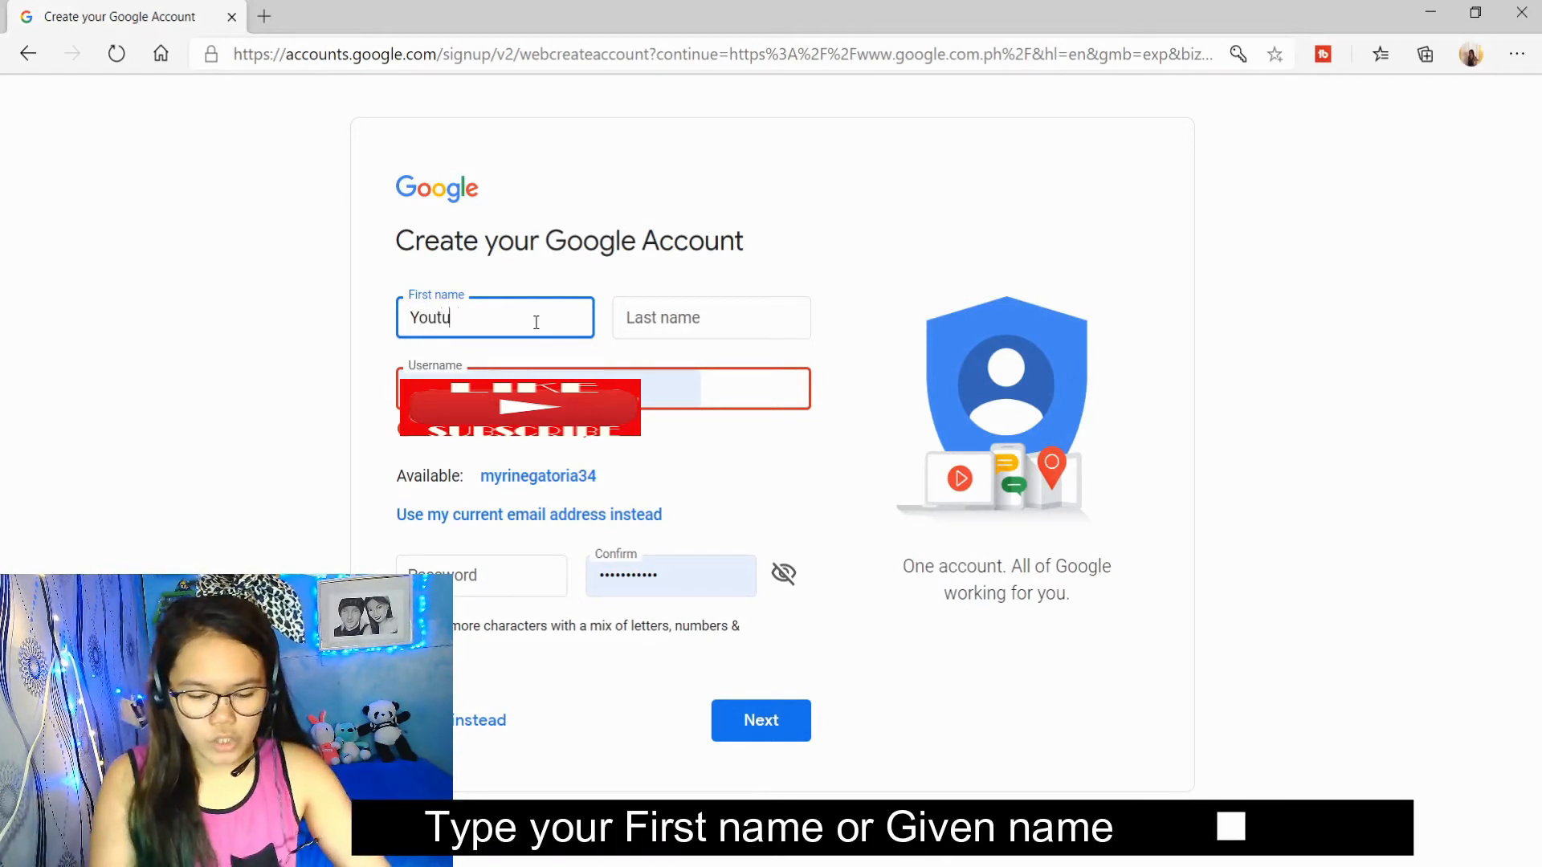
left_click(735, 319)
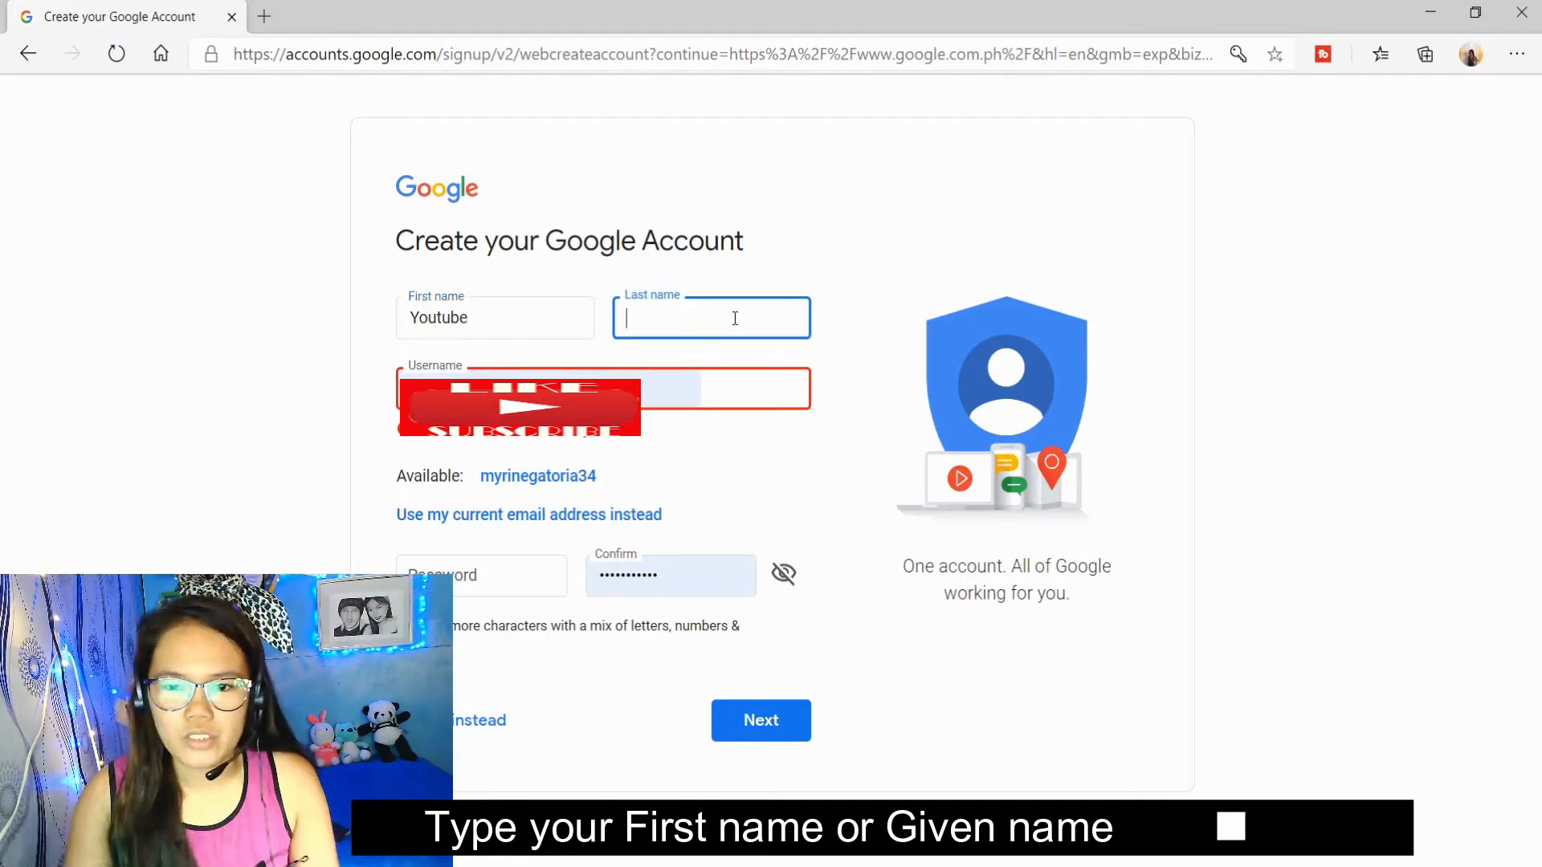
type("Channel")
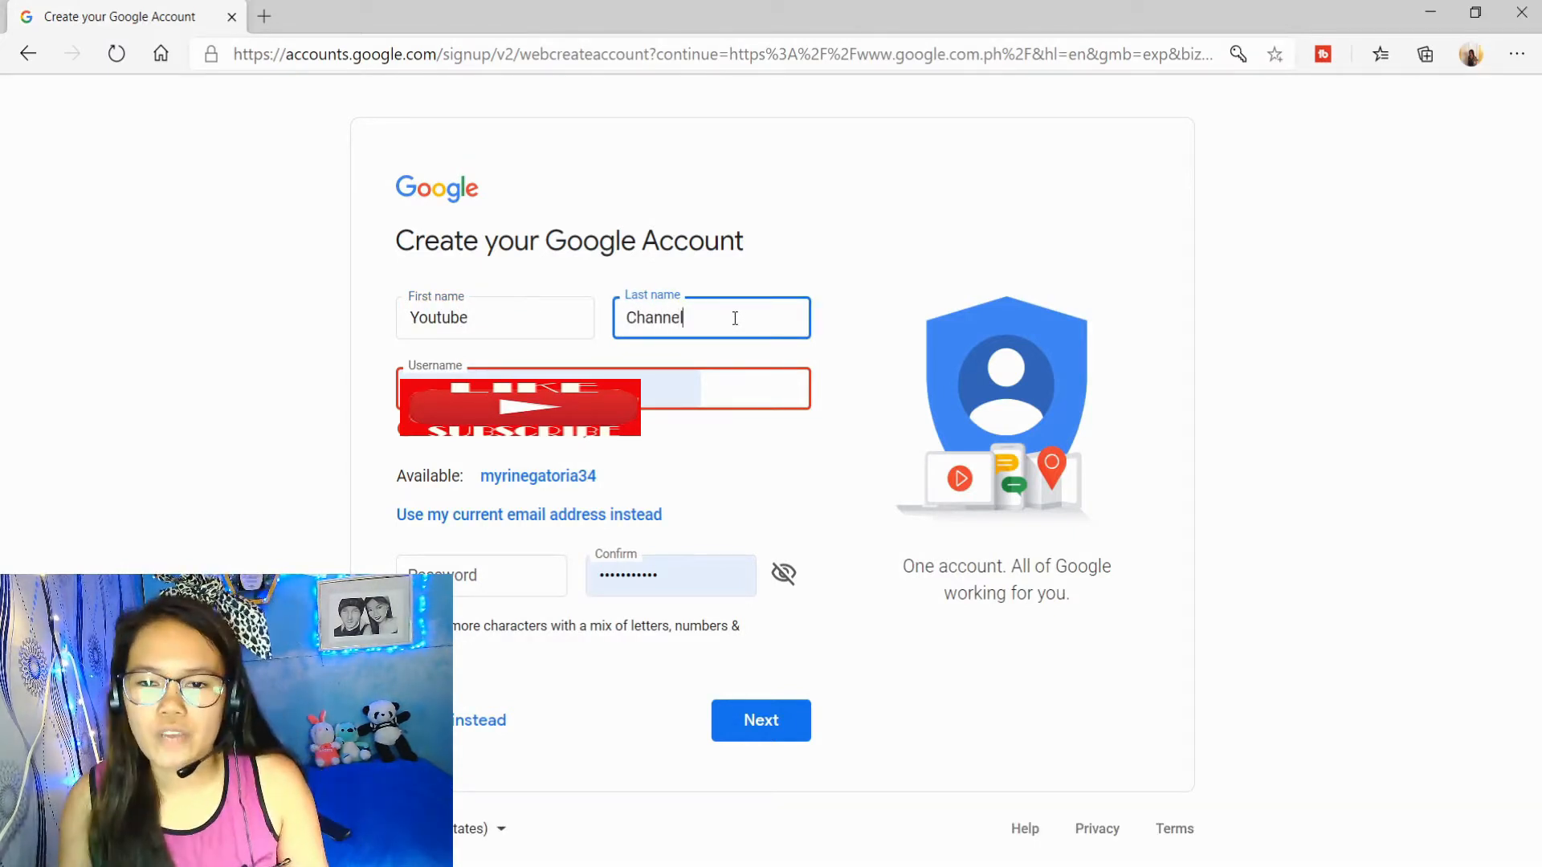
- Pick an available suggested username, set and confirm a password, and submit
left_click(713, 394)
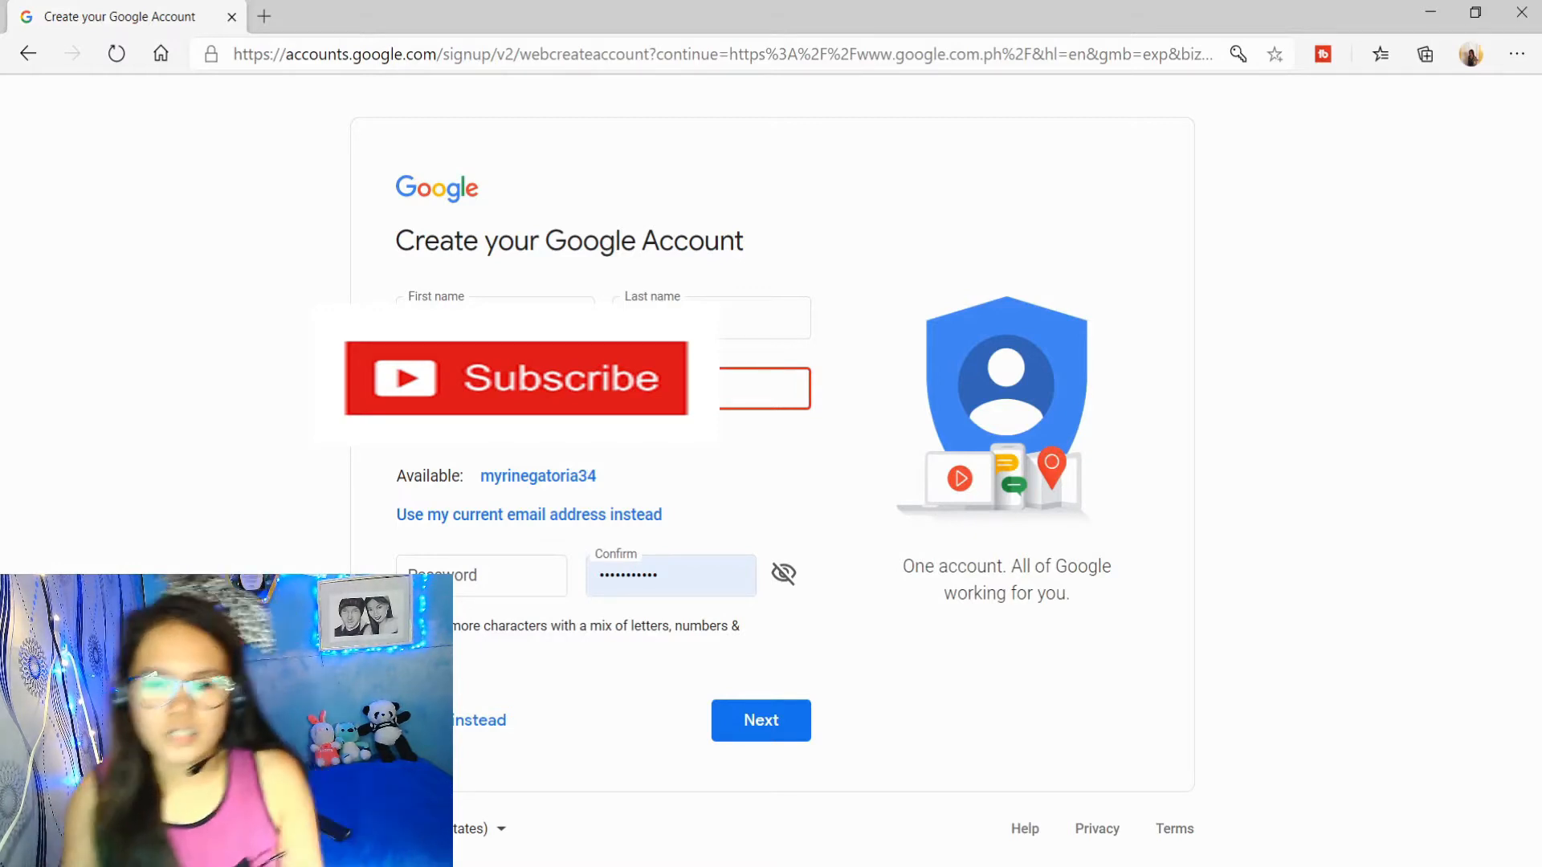
key("Return")
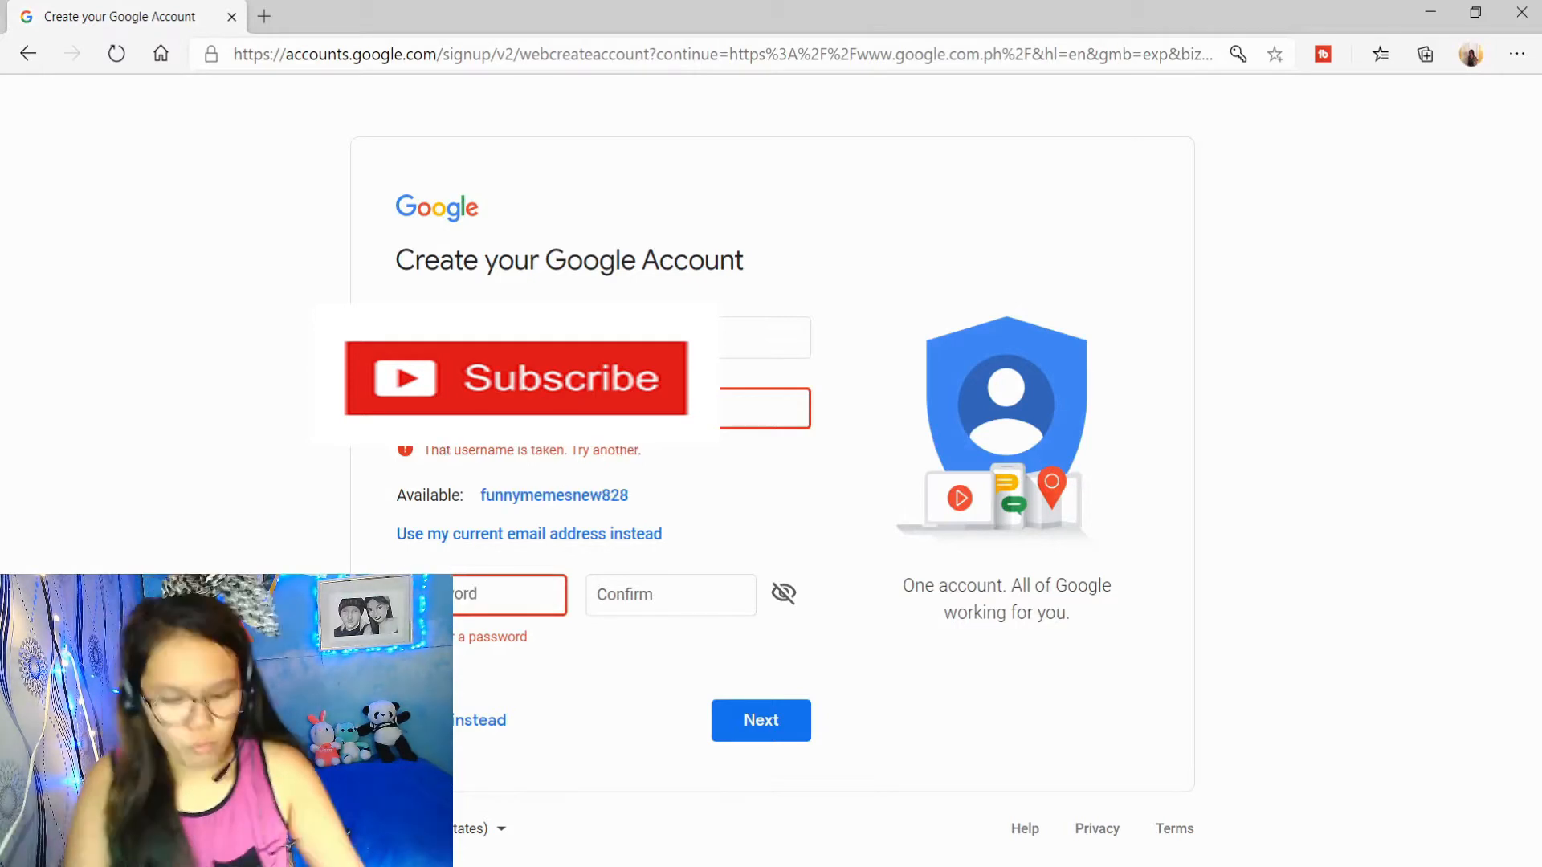
left_click(696, 491)
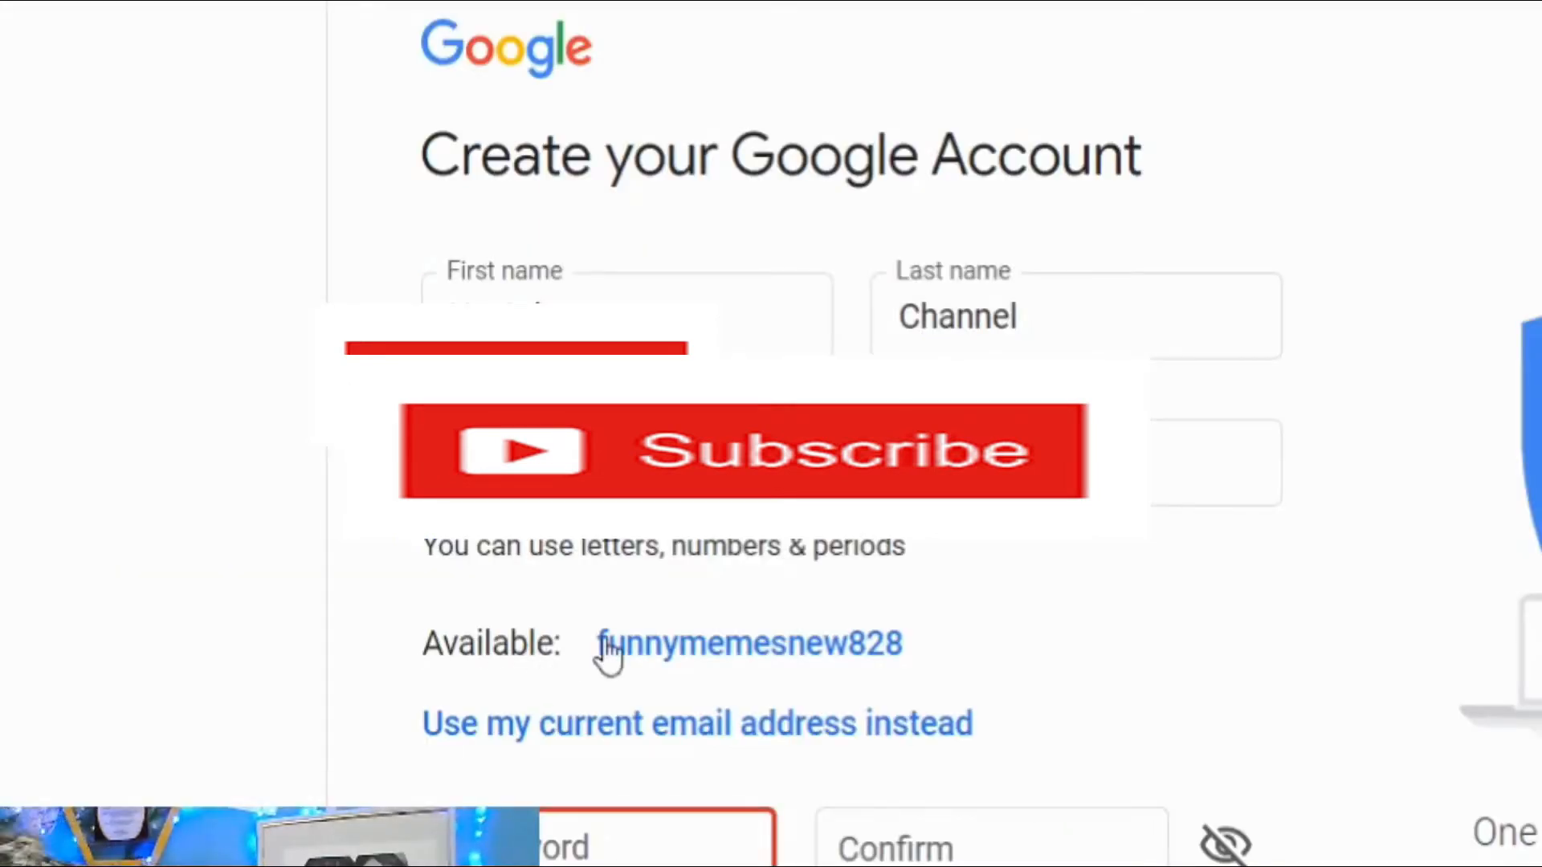
double_click(608, 657)
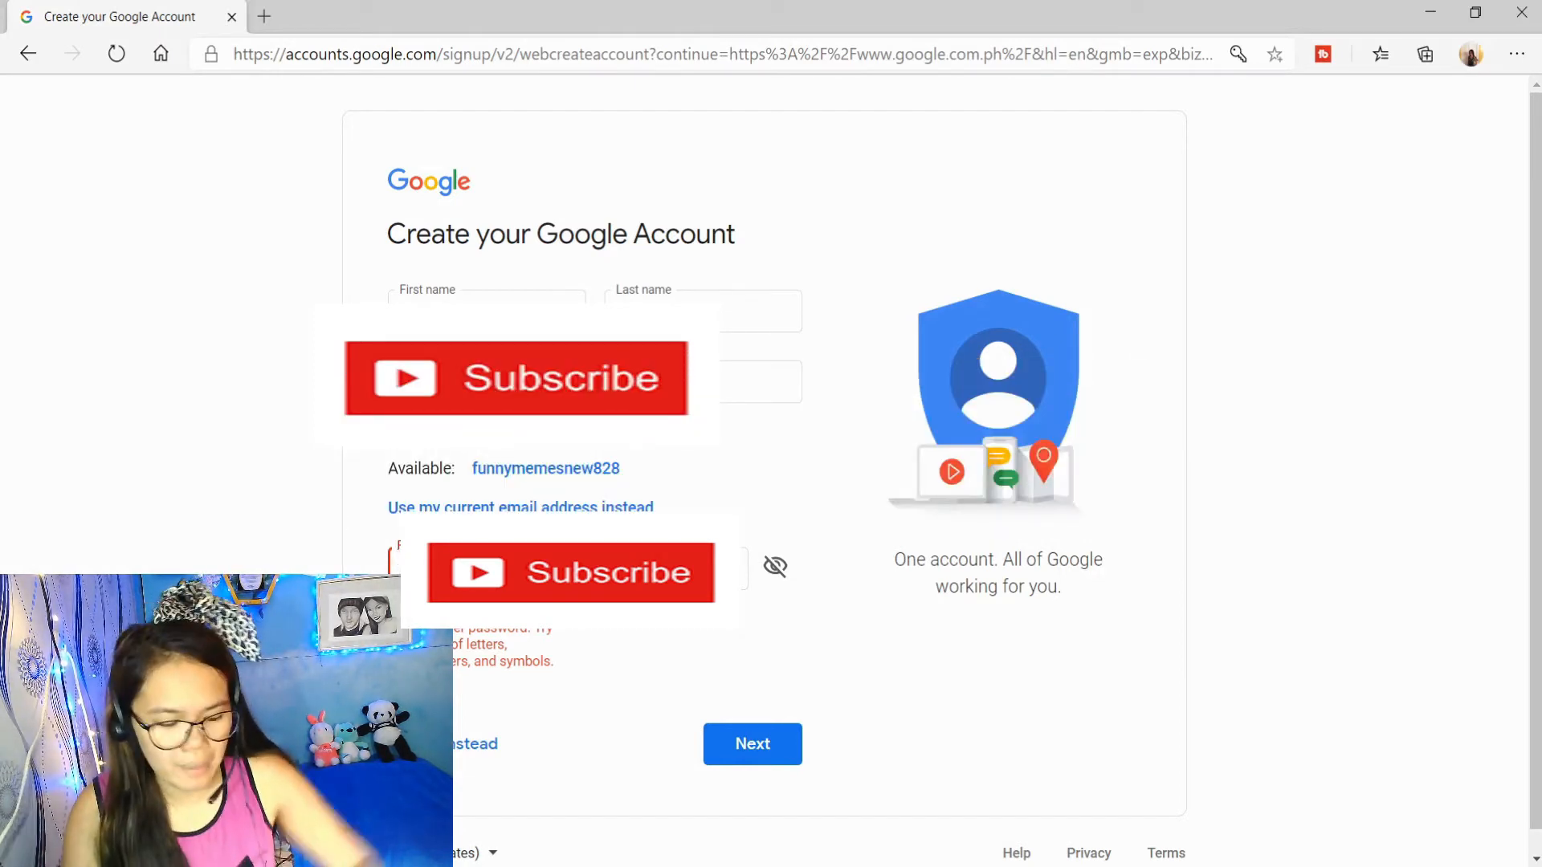
left_click(675, 569)
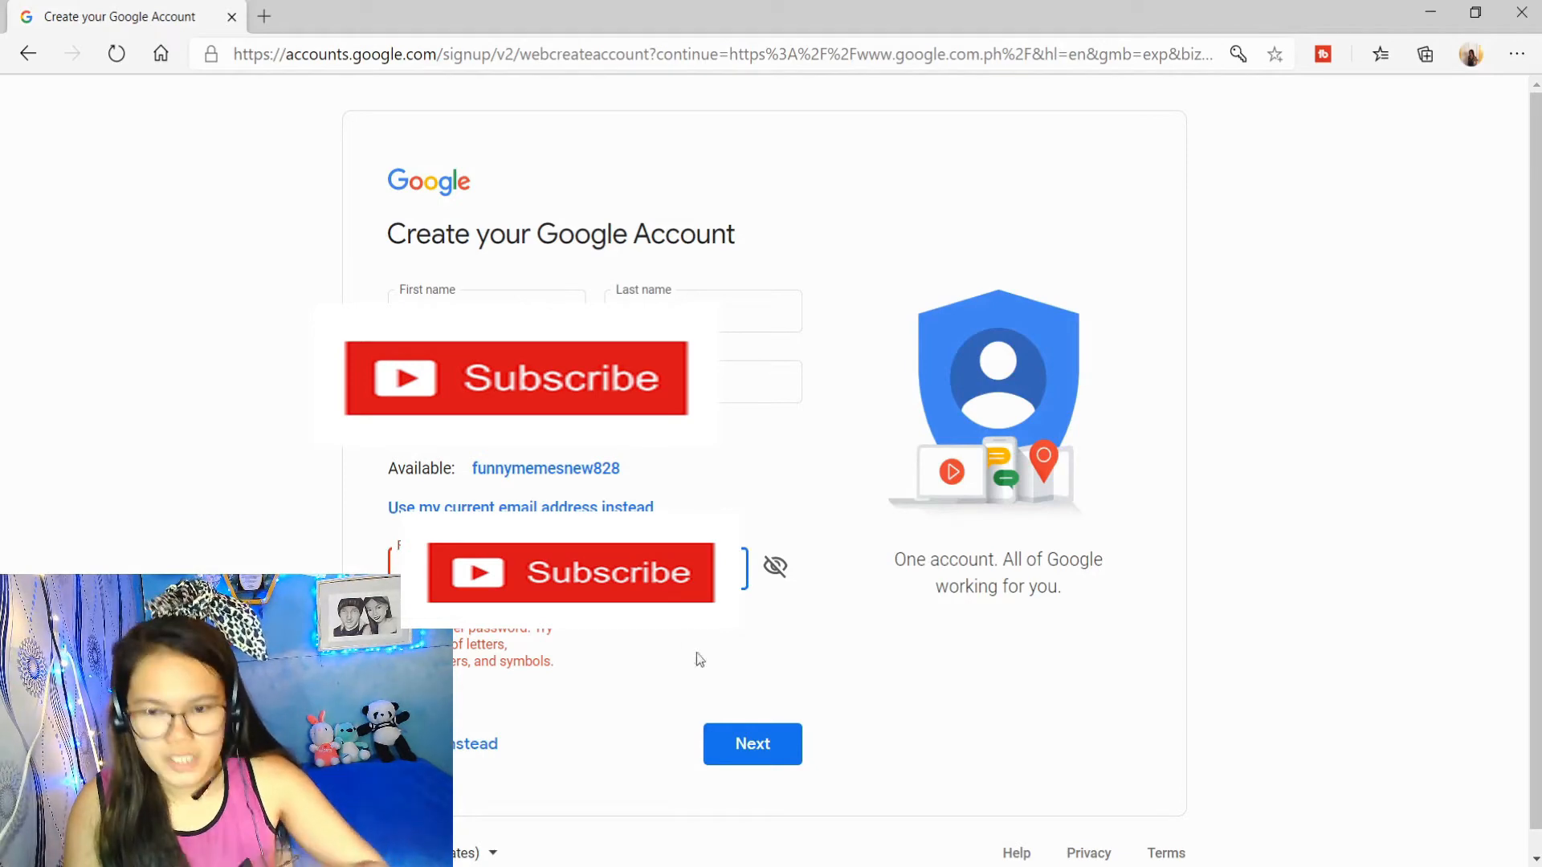
left_click(756, 744)
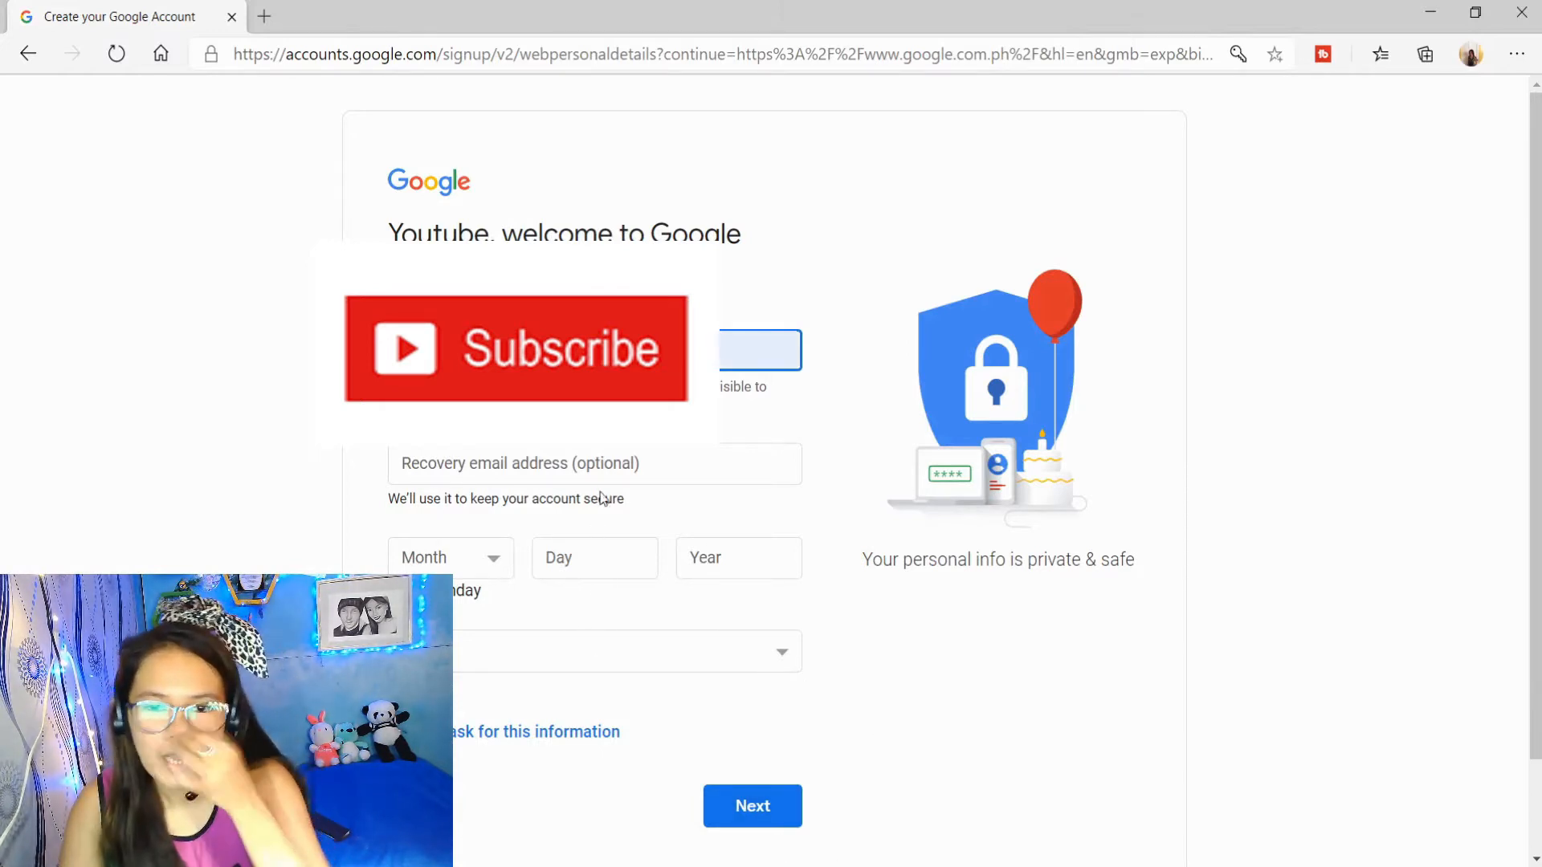
left_click(606, 457)
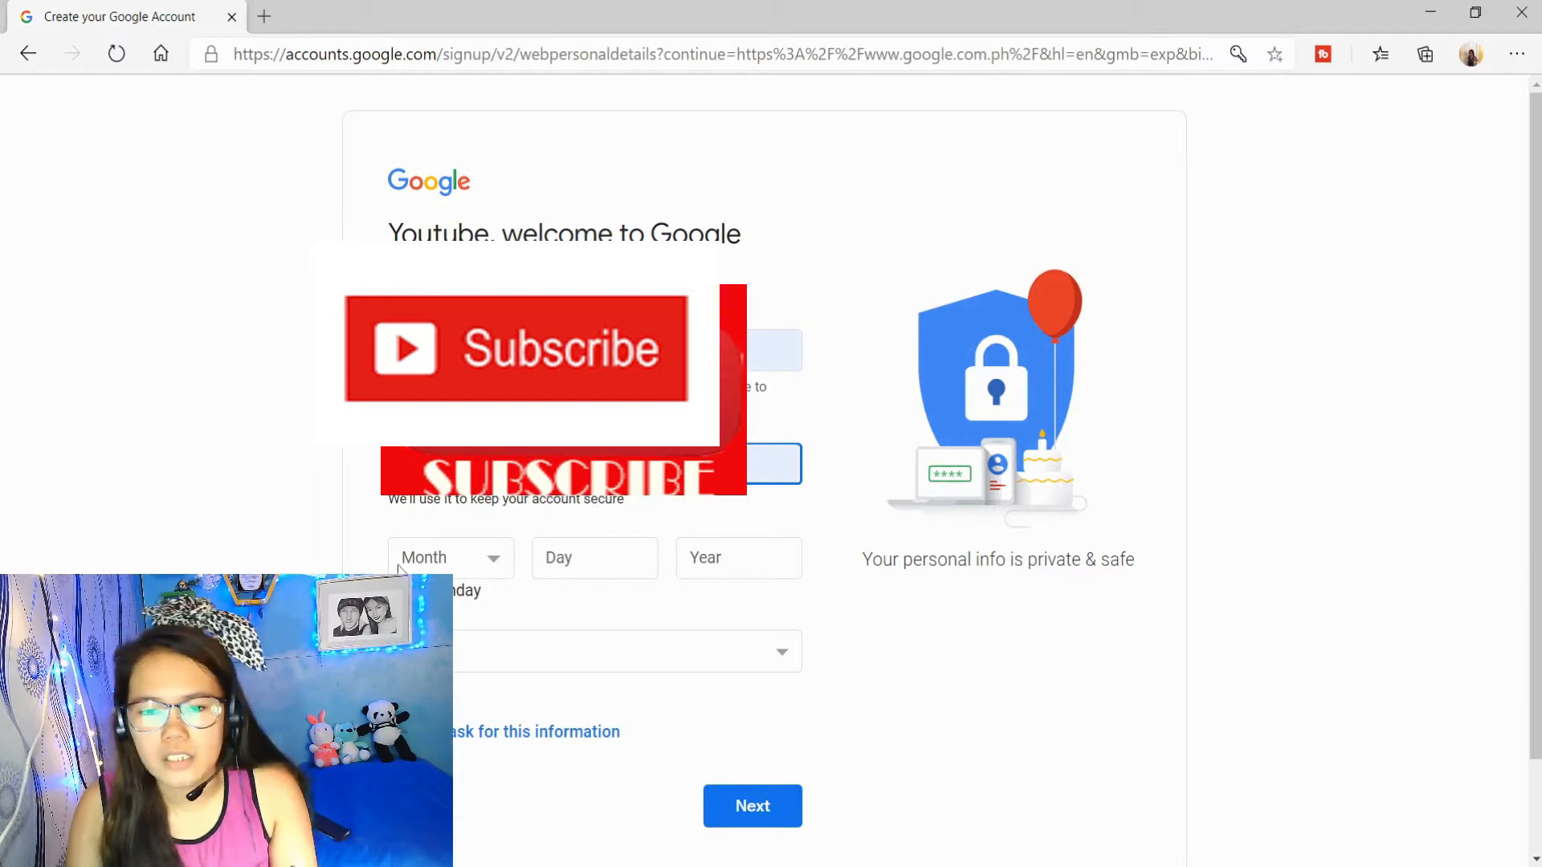
left_click(491, 567)
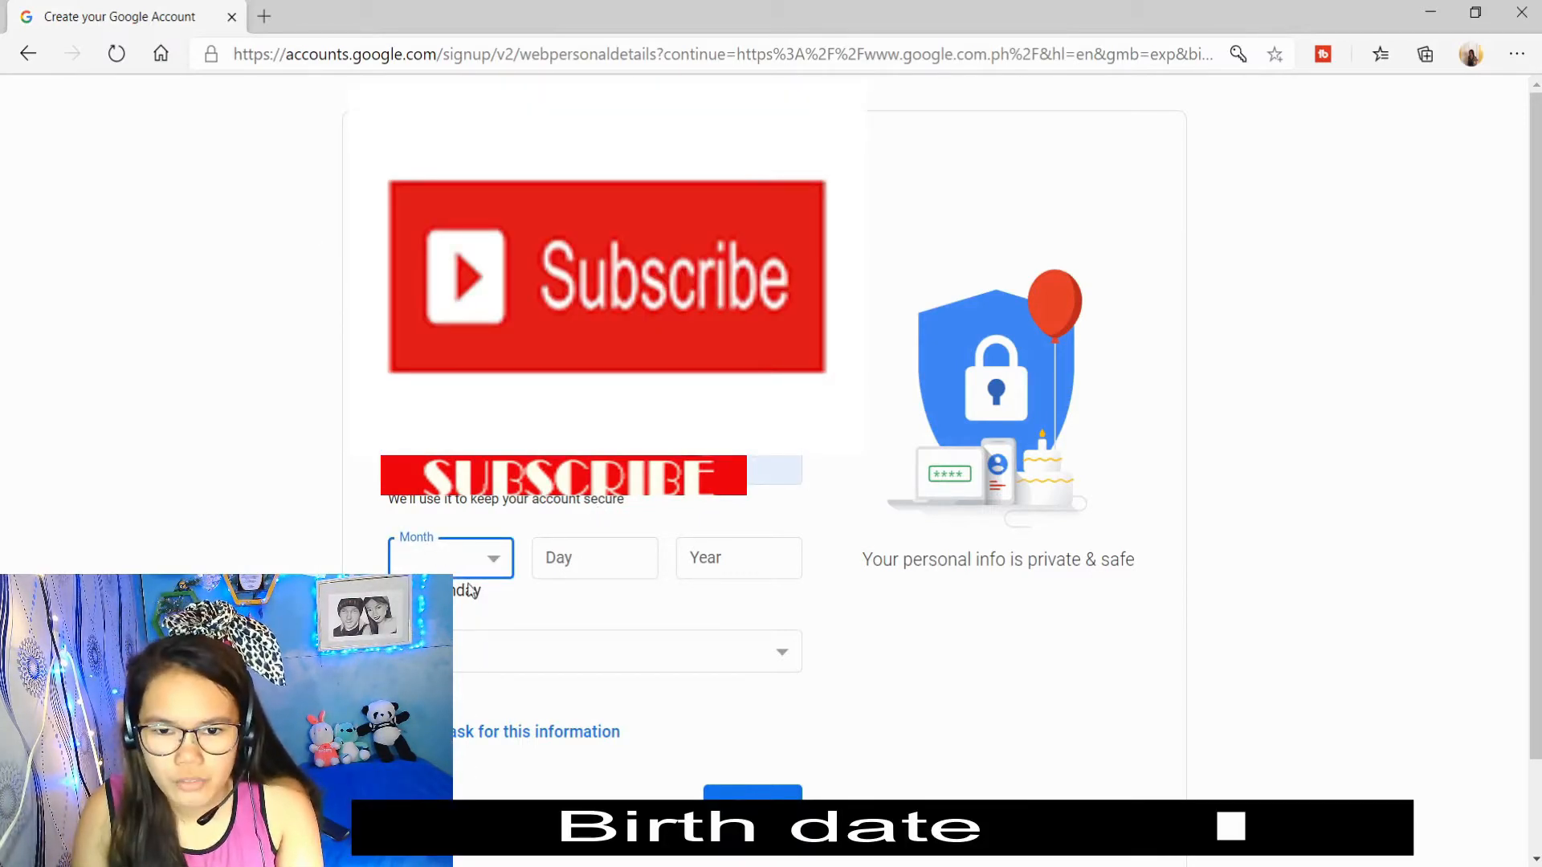
left_click(765, 652)
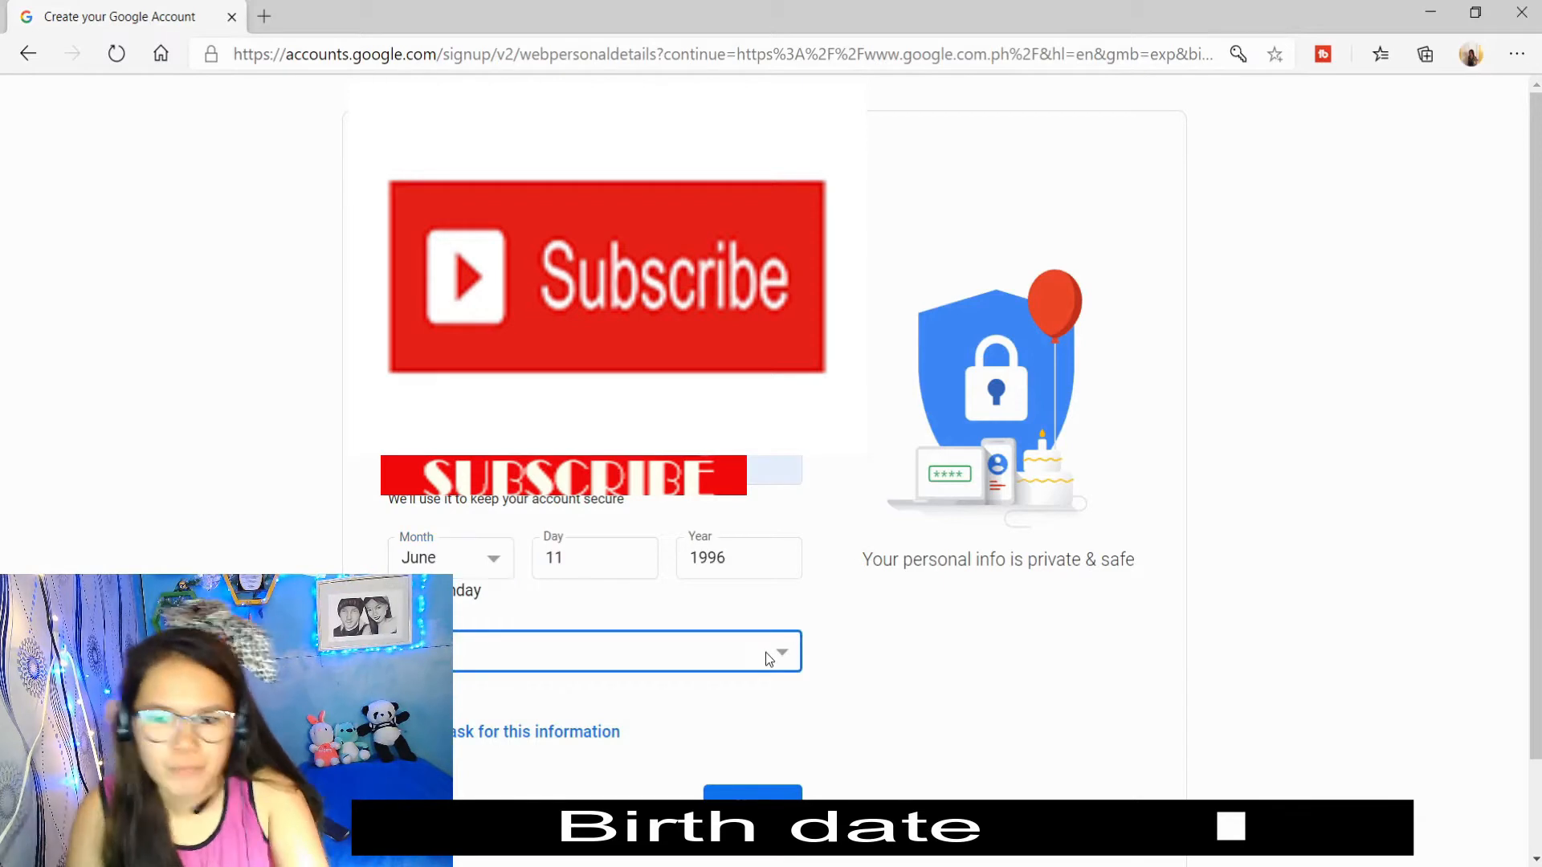
scroll(702, 687, "down", 2)
left_click(705, 691)
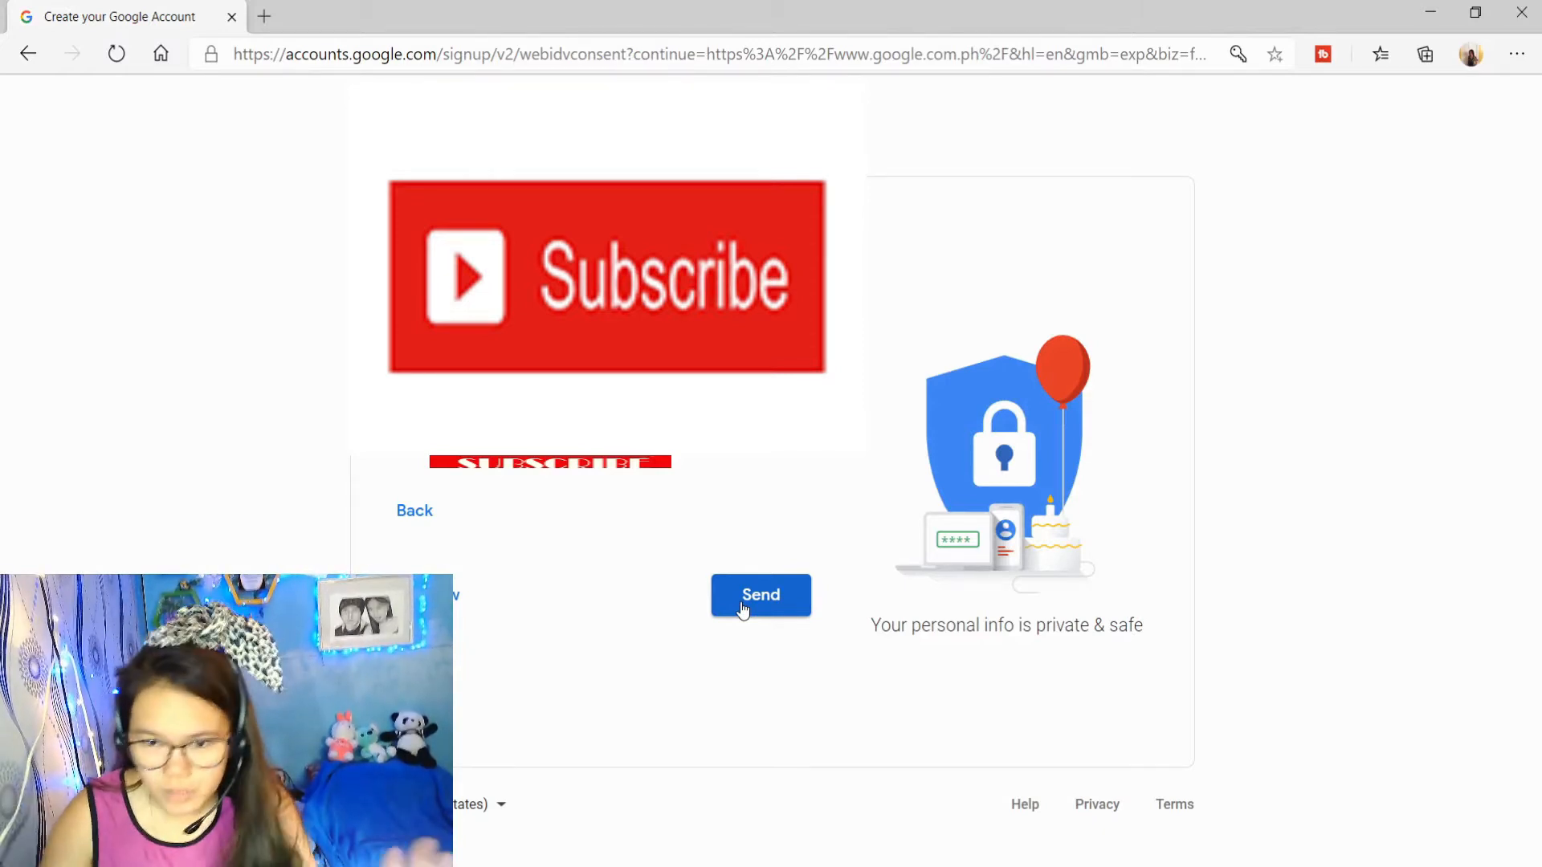
- Verify the phone with the texted code and accept Google's terms to finish sign-up
left_click(752, 603)
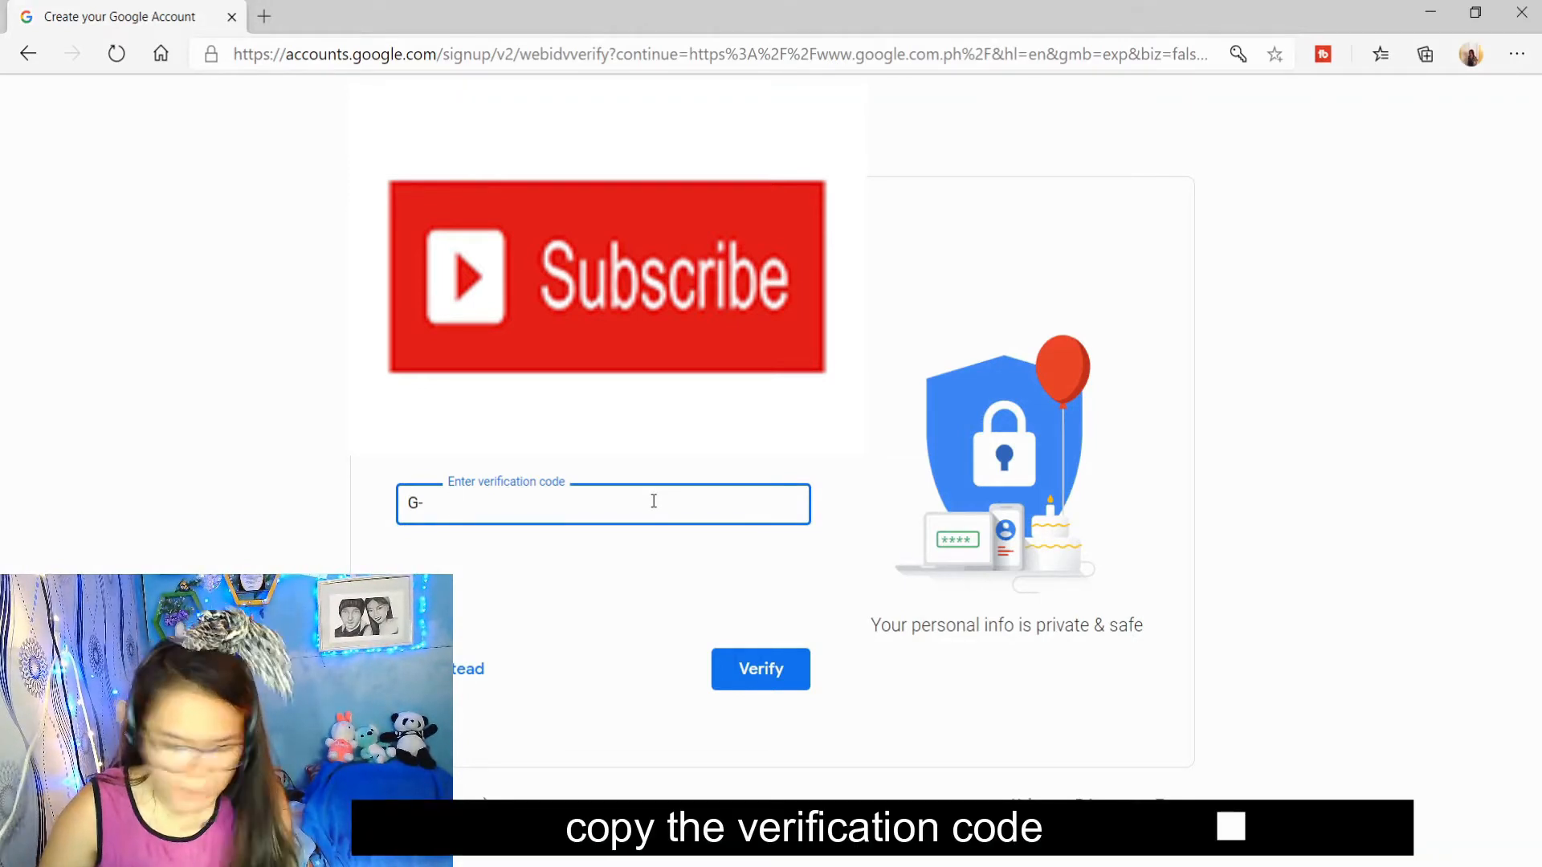
left_click(750, 689)
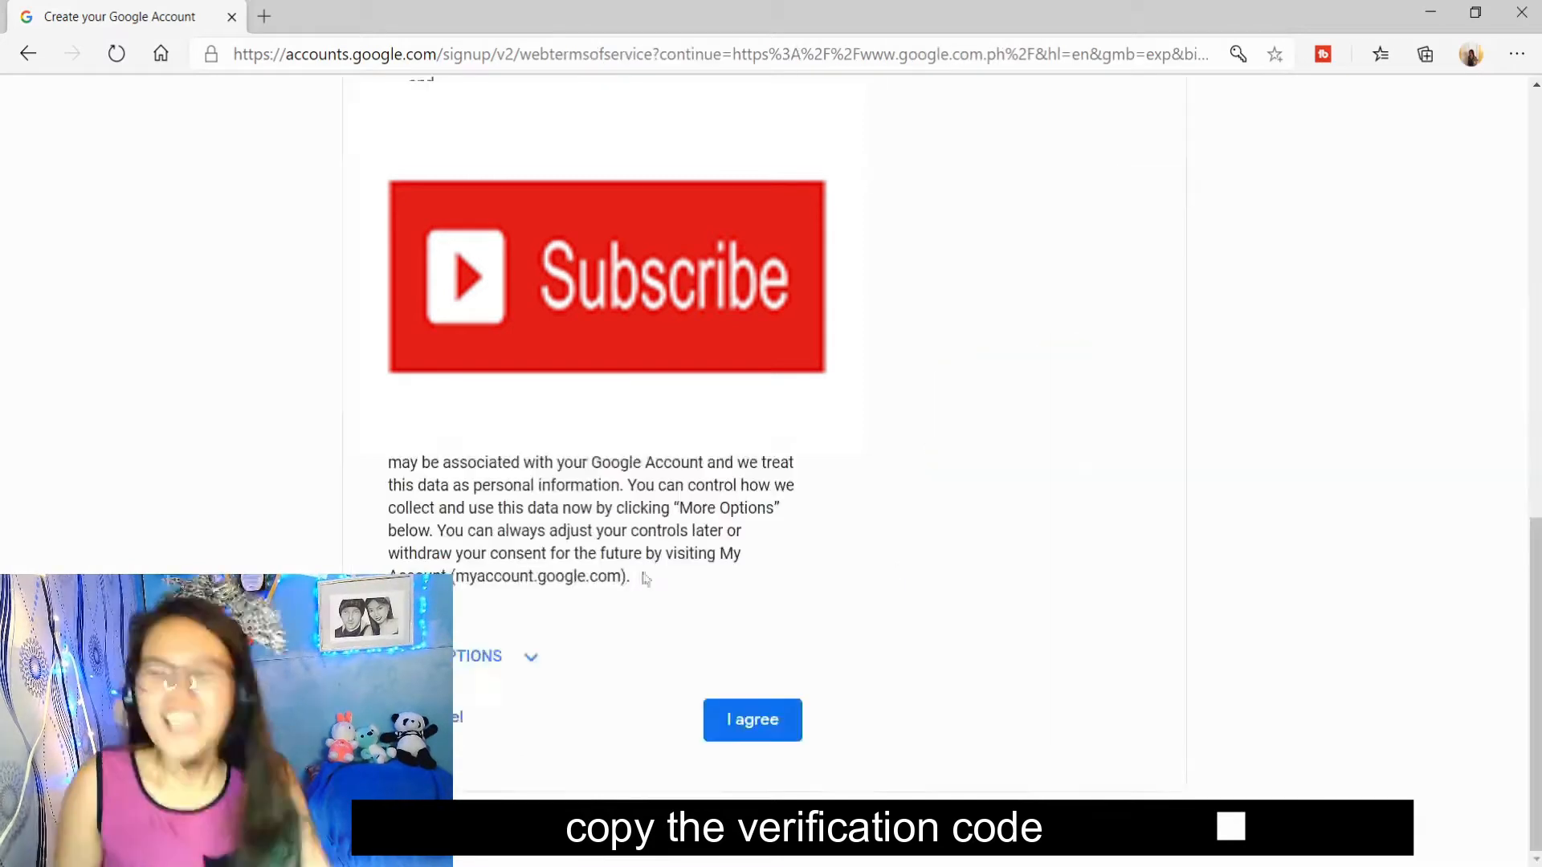
left_click(717, 714)
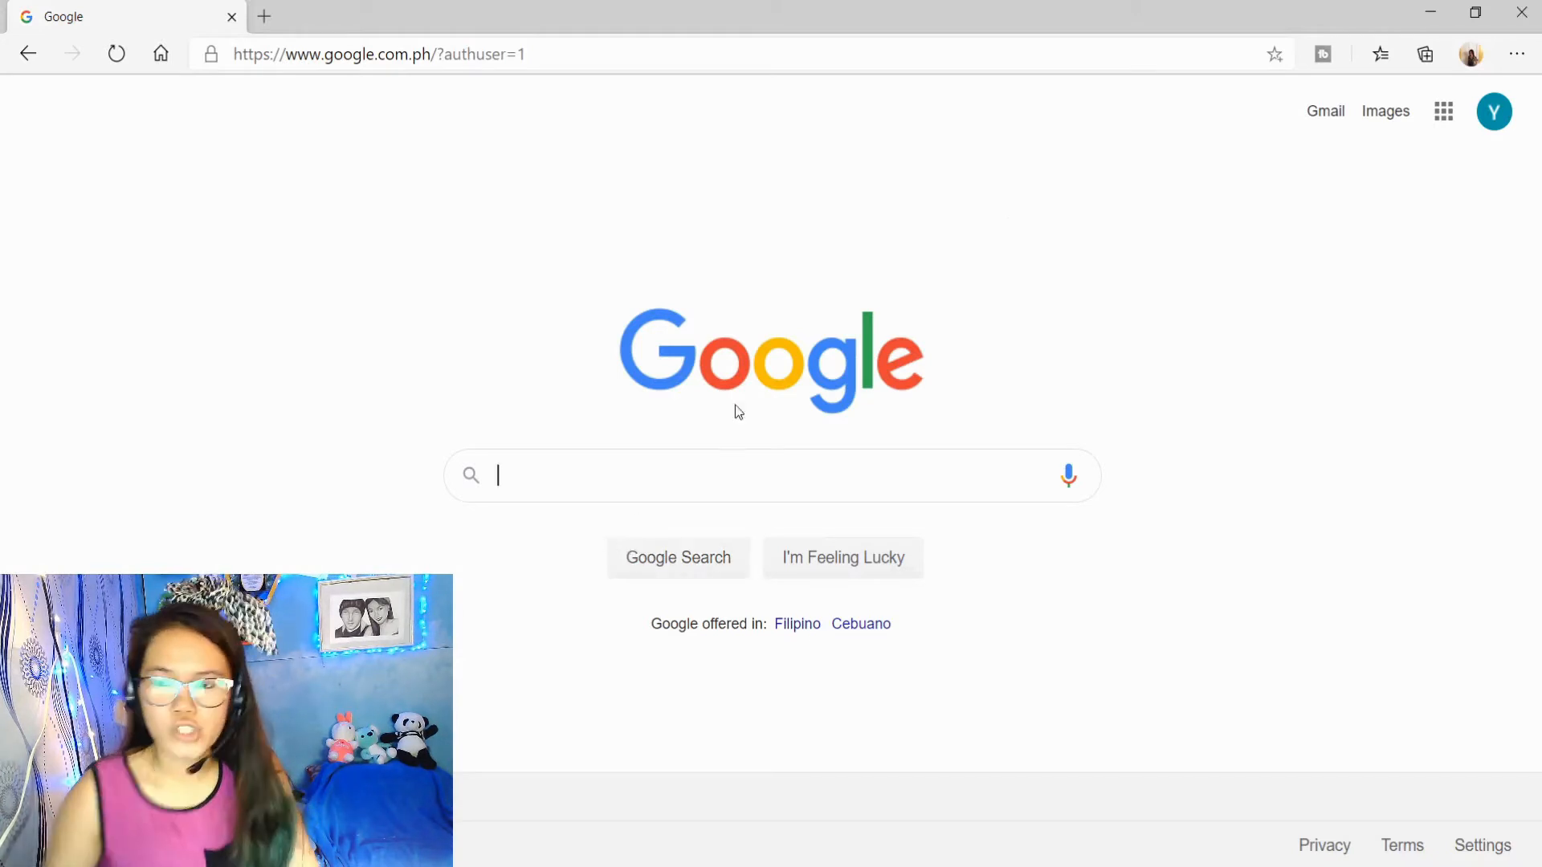
- Go to YouTube from the Google apps menu and choose Create a channel
left_click(1445, 114)
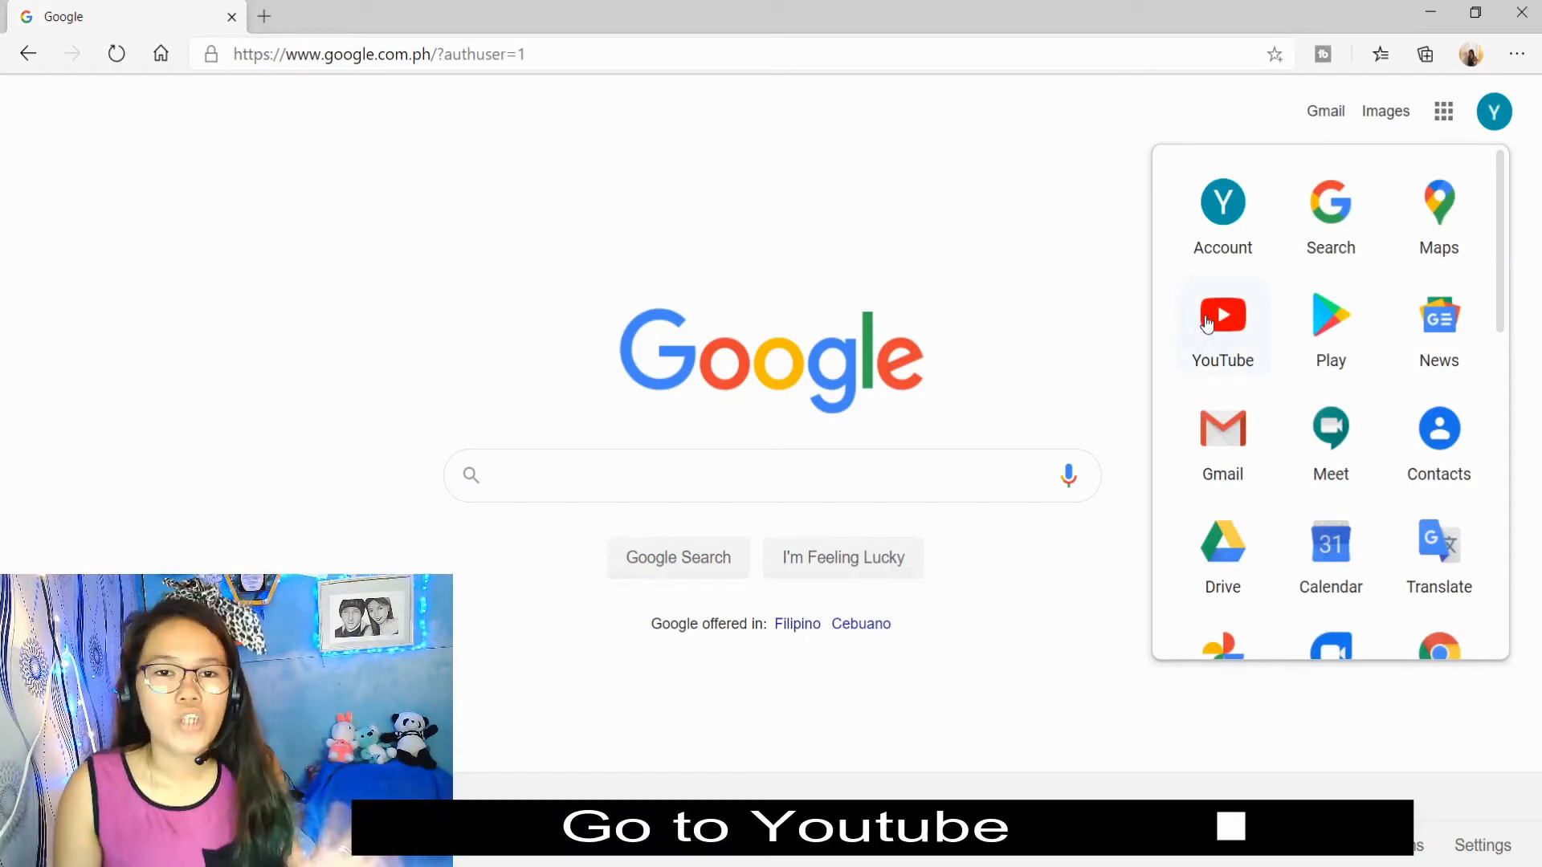
left_click(1209, 321)
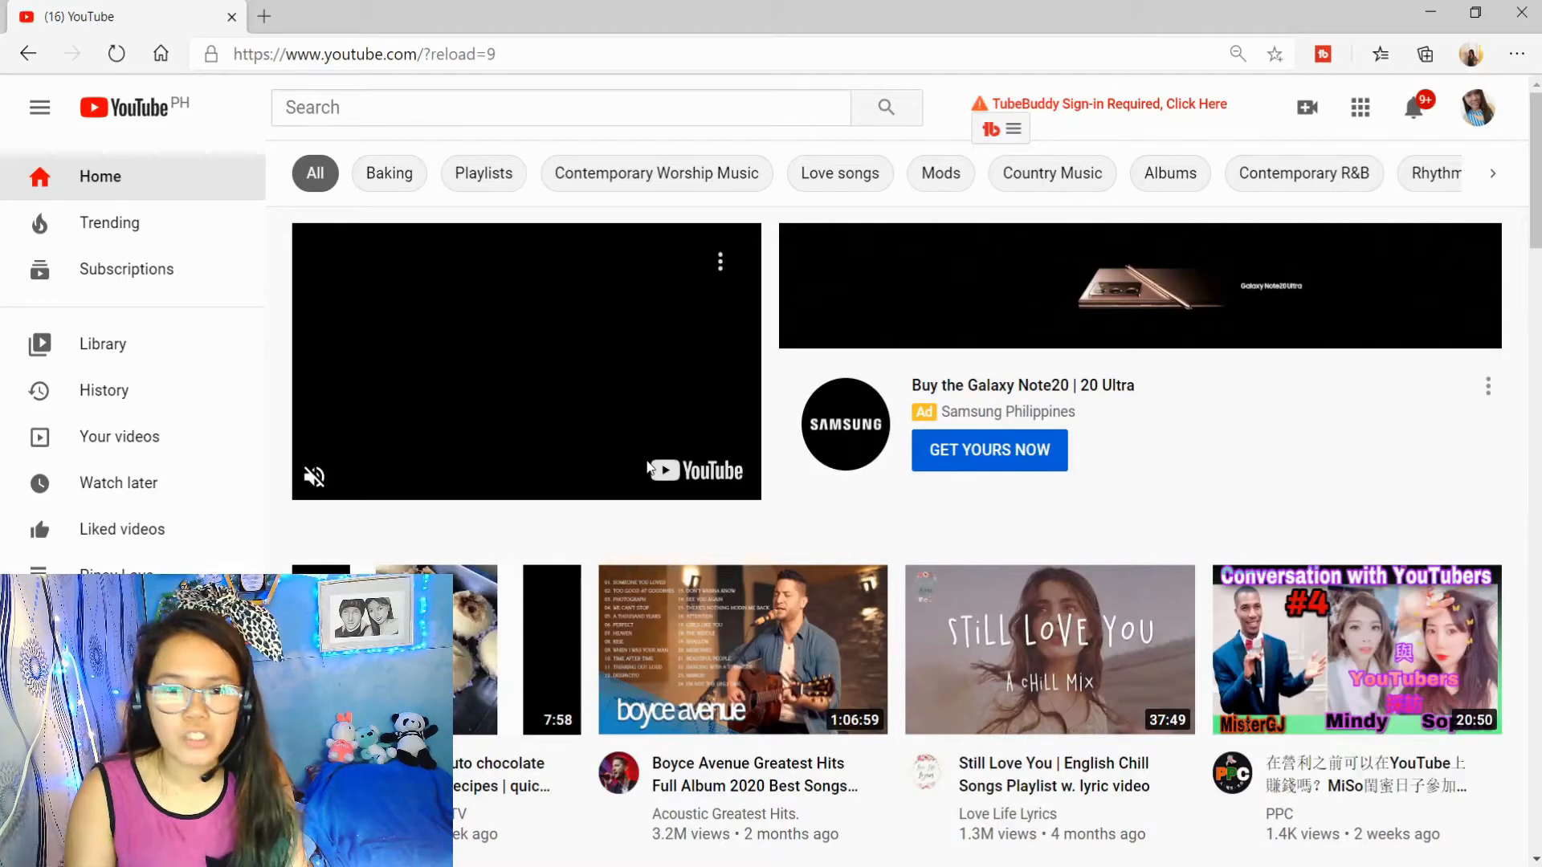
left_click(1475, 116)
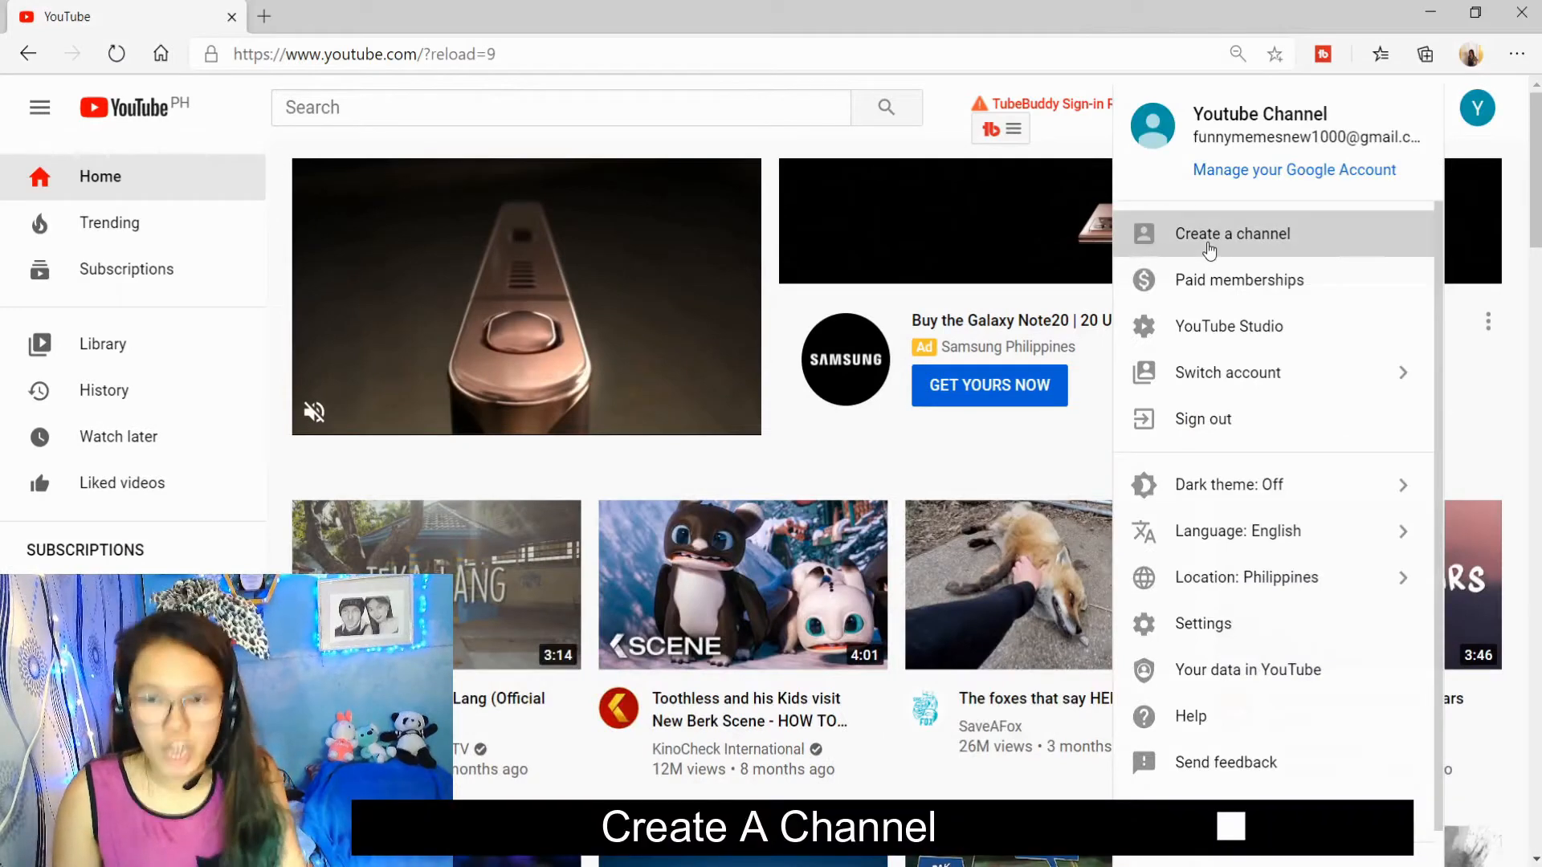
left_click(1204, 230)
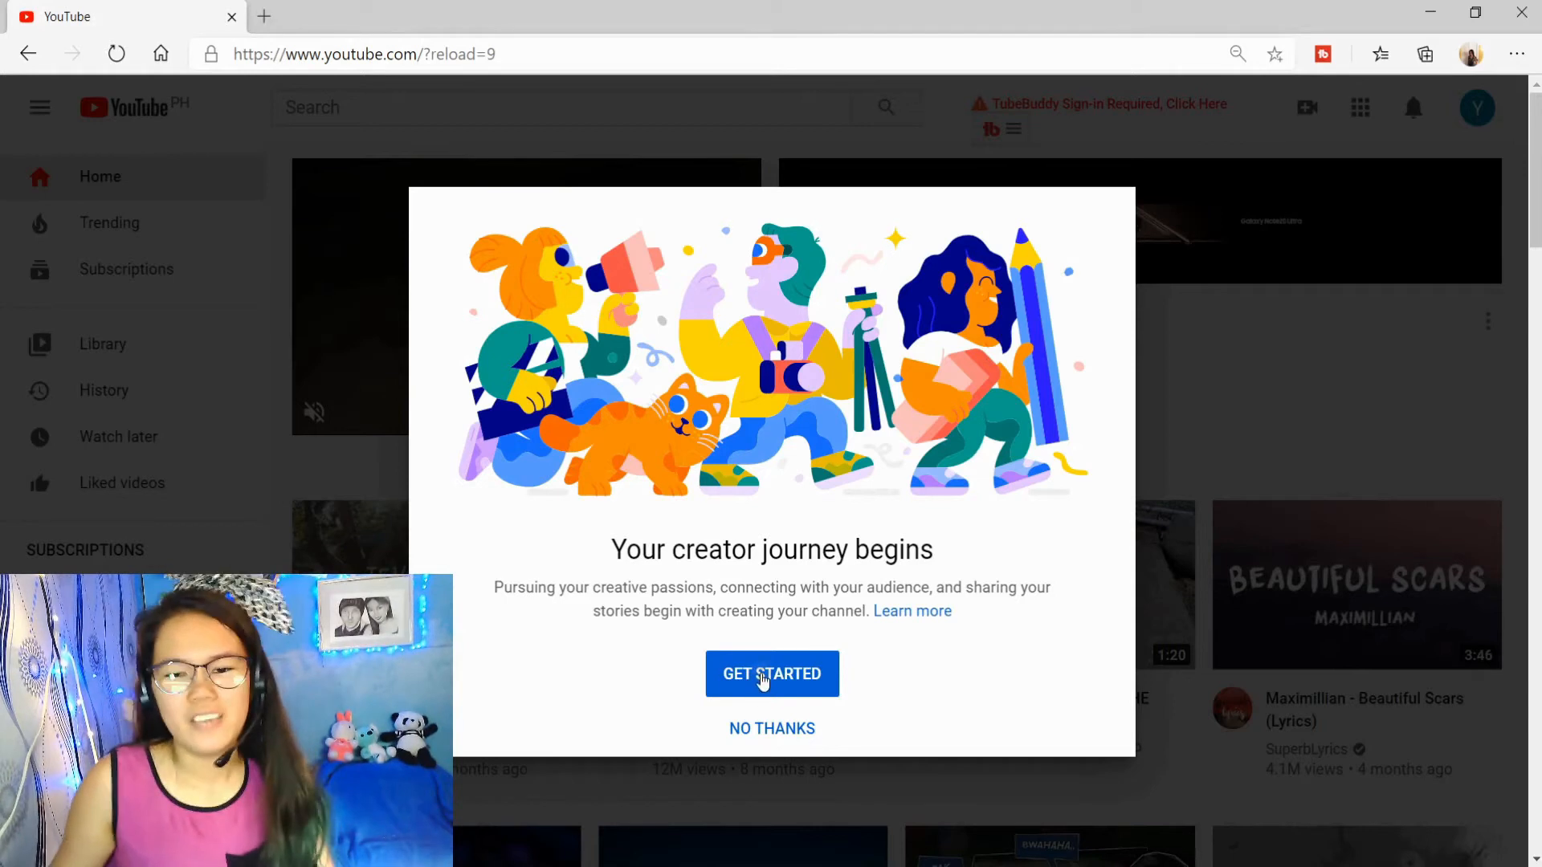
- Create the channel using the account's own name, Youtube Channel
left_click(761, 679)
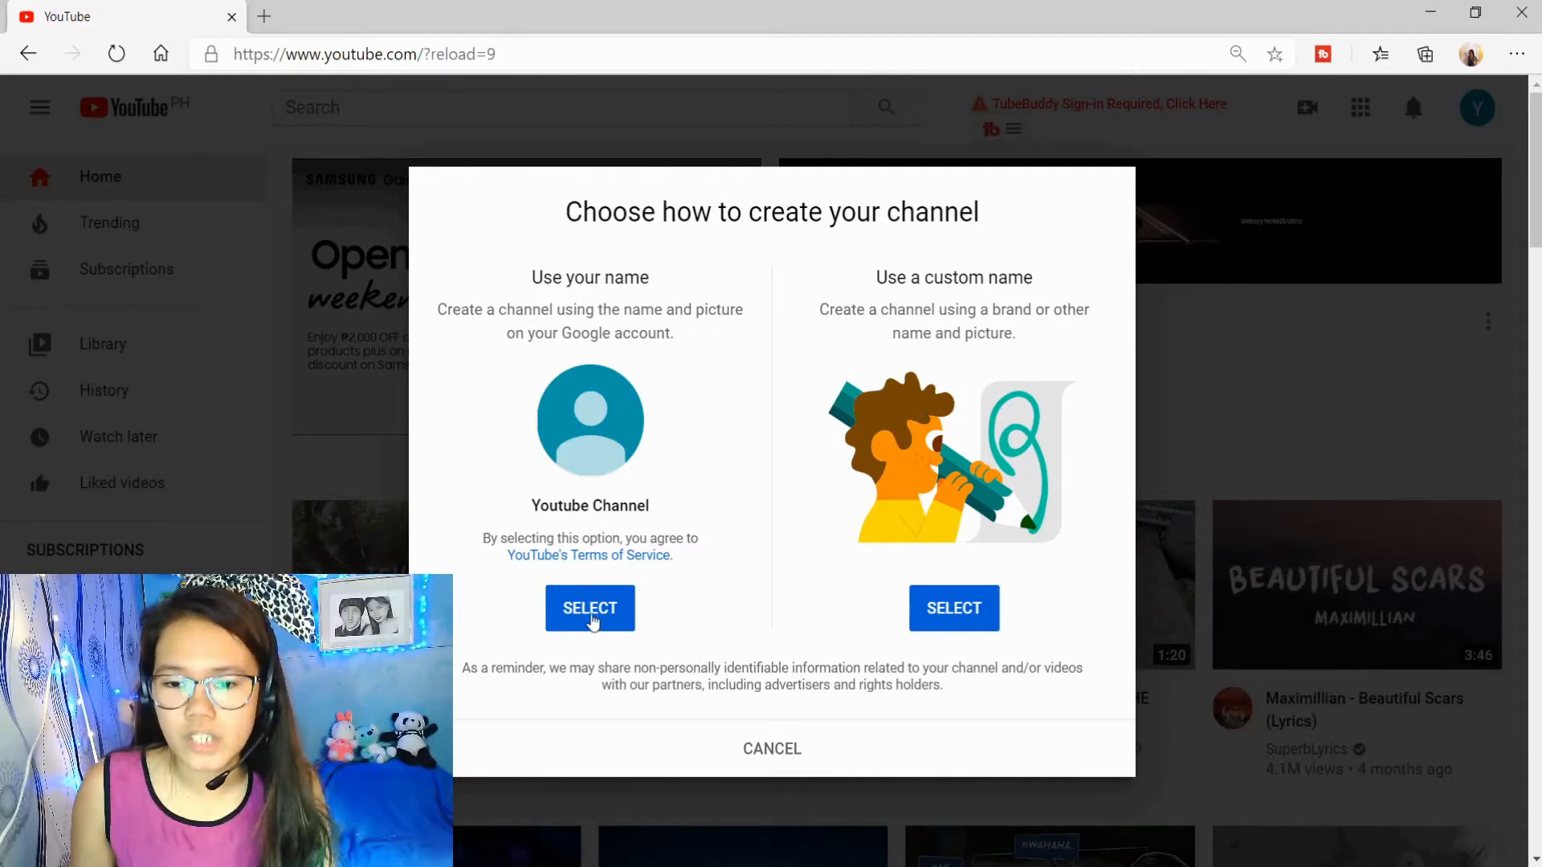
left_click(601, 609)
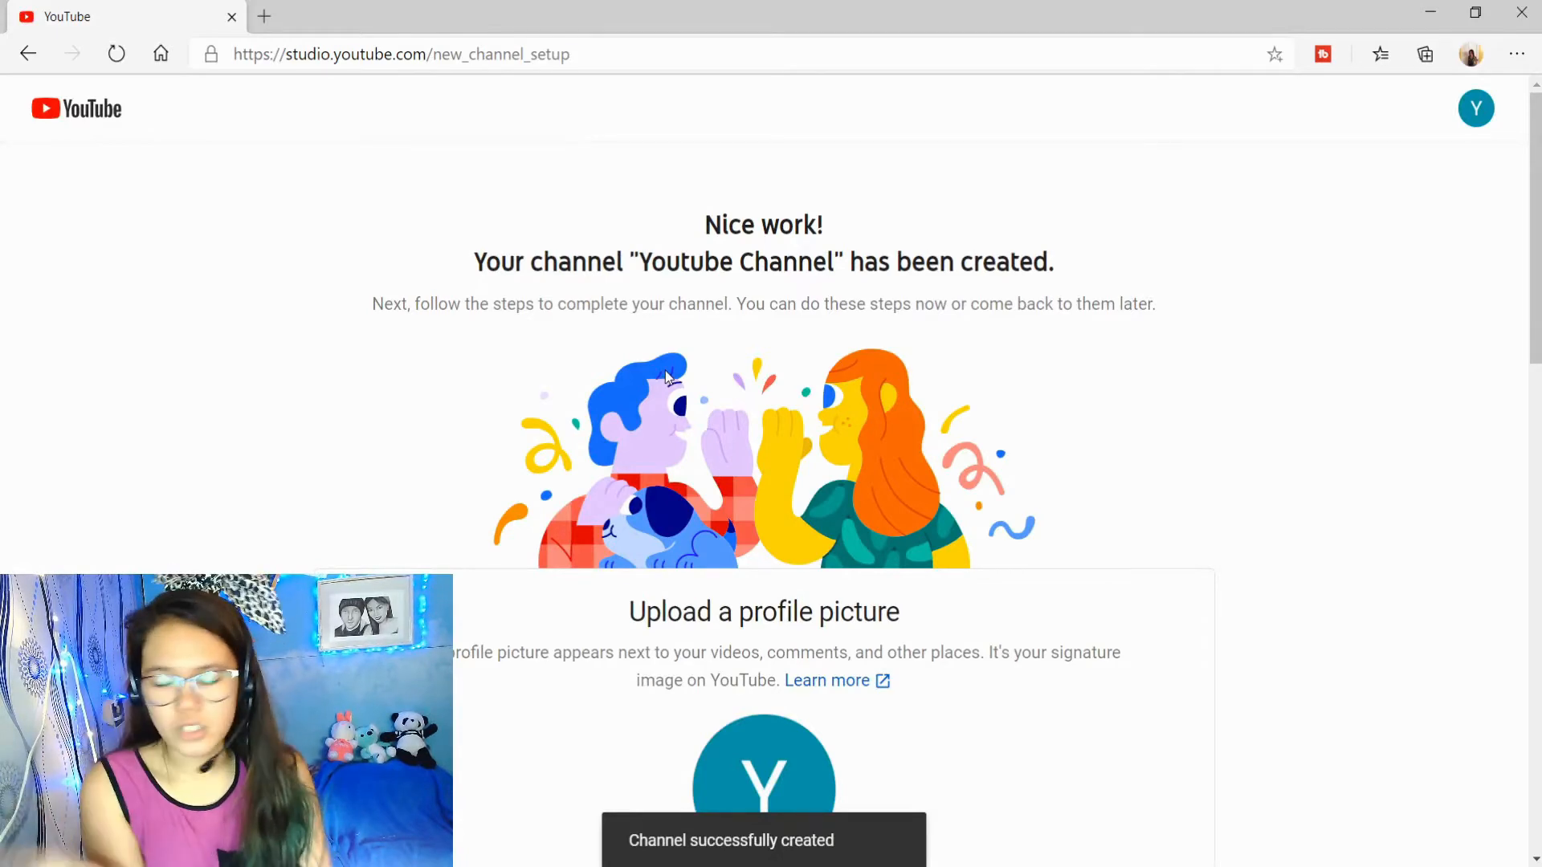
- Upload a photo as the channel's profile picture, then go to the description box
scroll(674, 386, "down", 6)
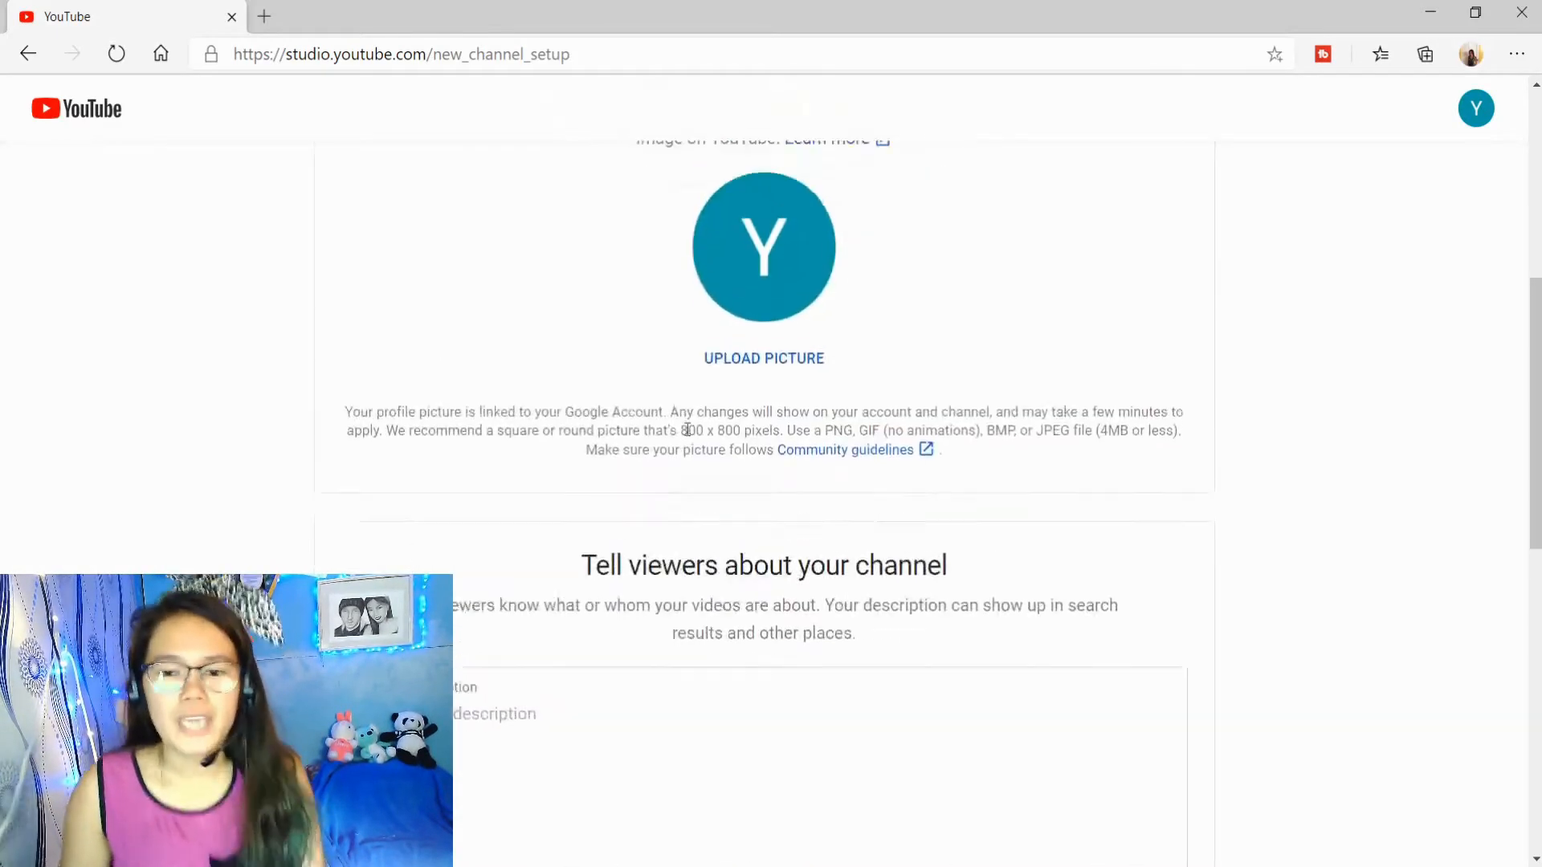
scroll(686, 413, "up", 6)
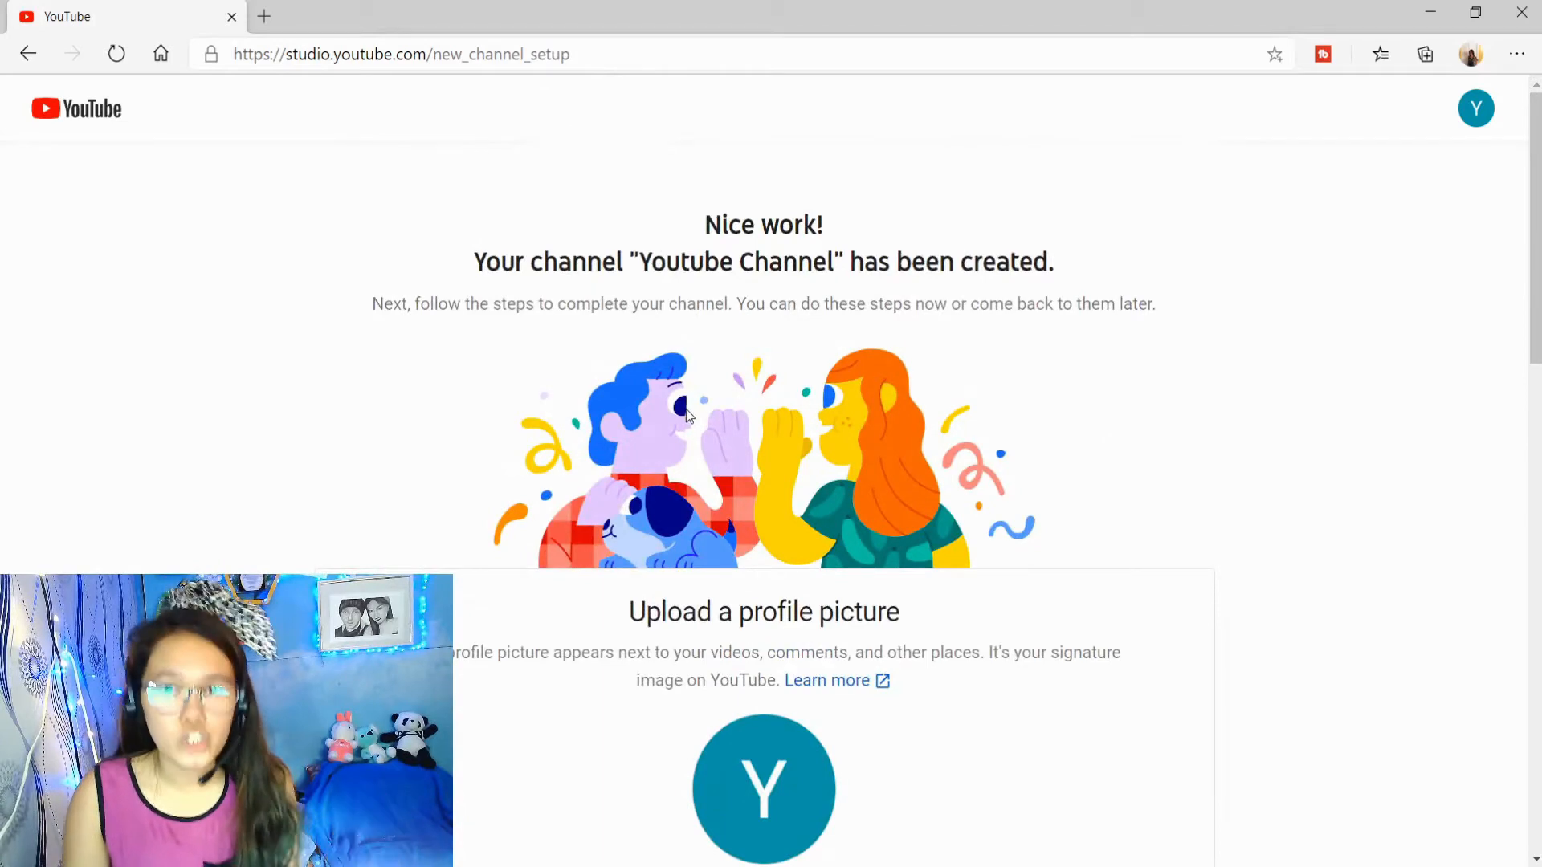
scroll(686, 413, "down", 3)
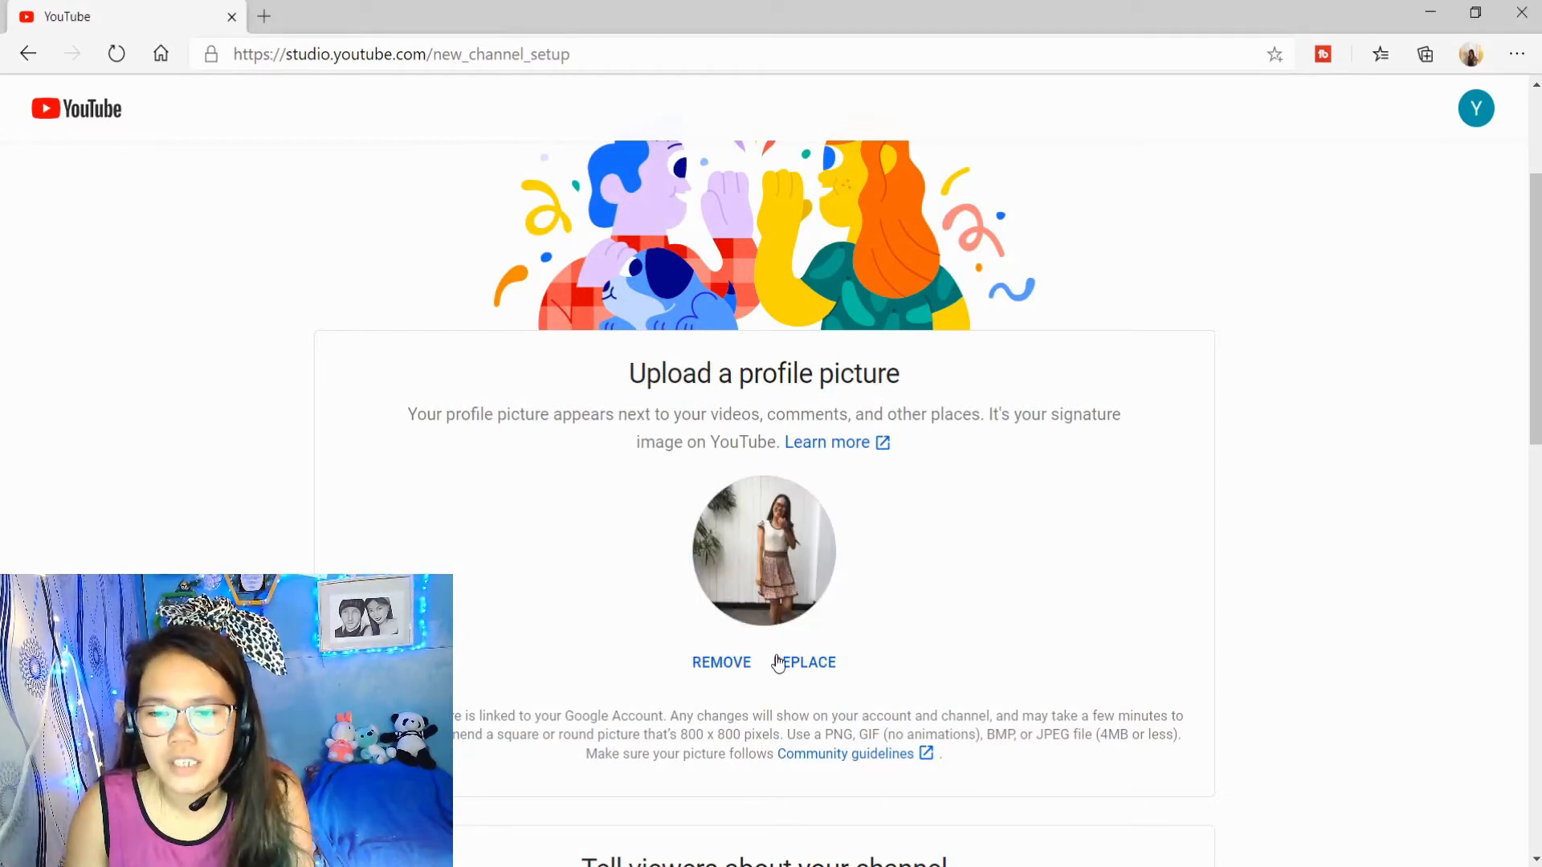
scroll(777, 664, "down", 2)
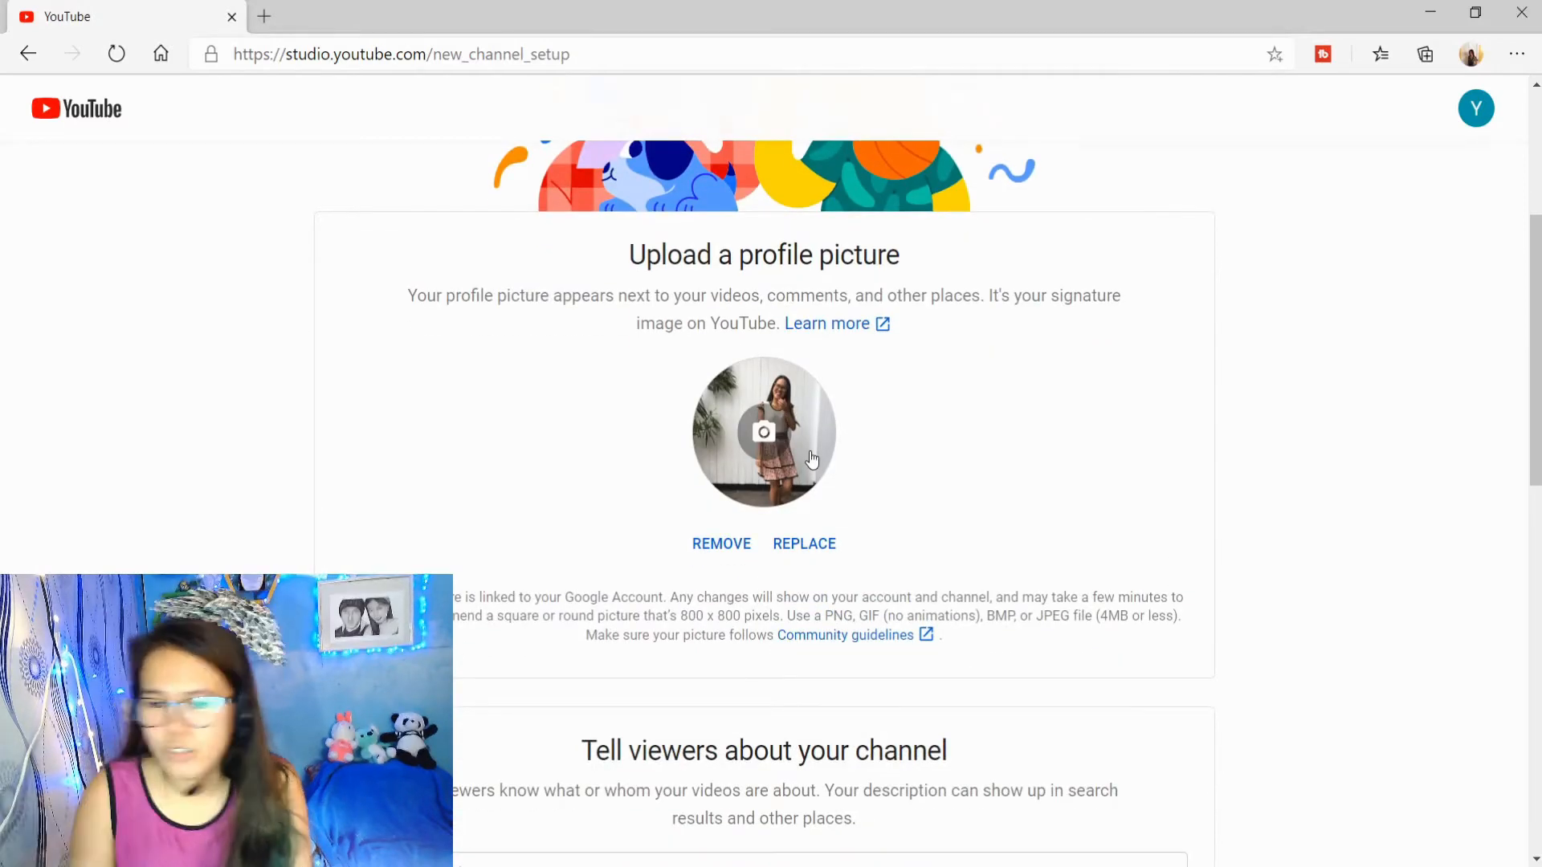
scroll(812, 459, "down", 6)
left_click(470, 481)
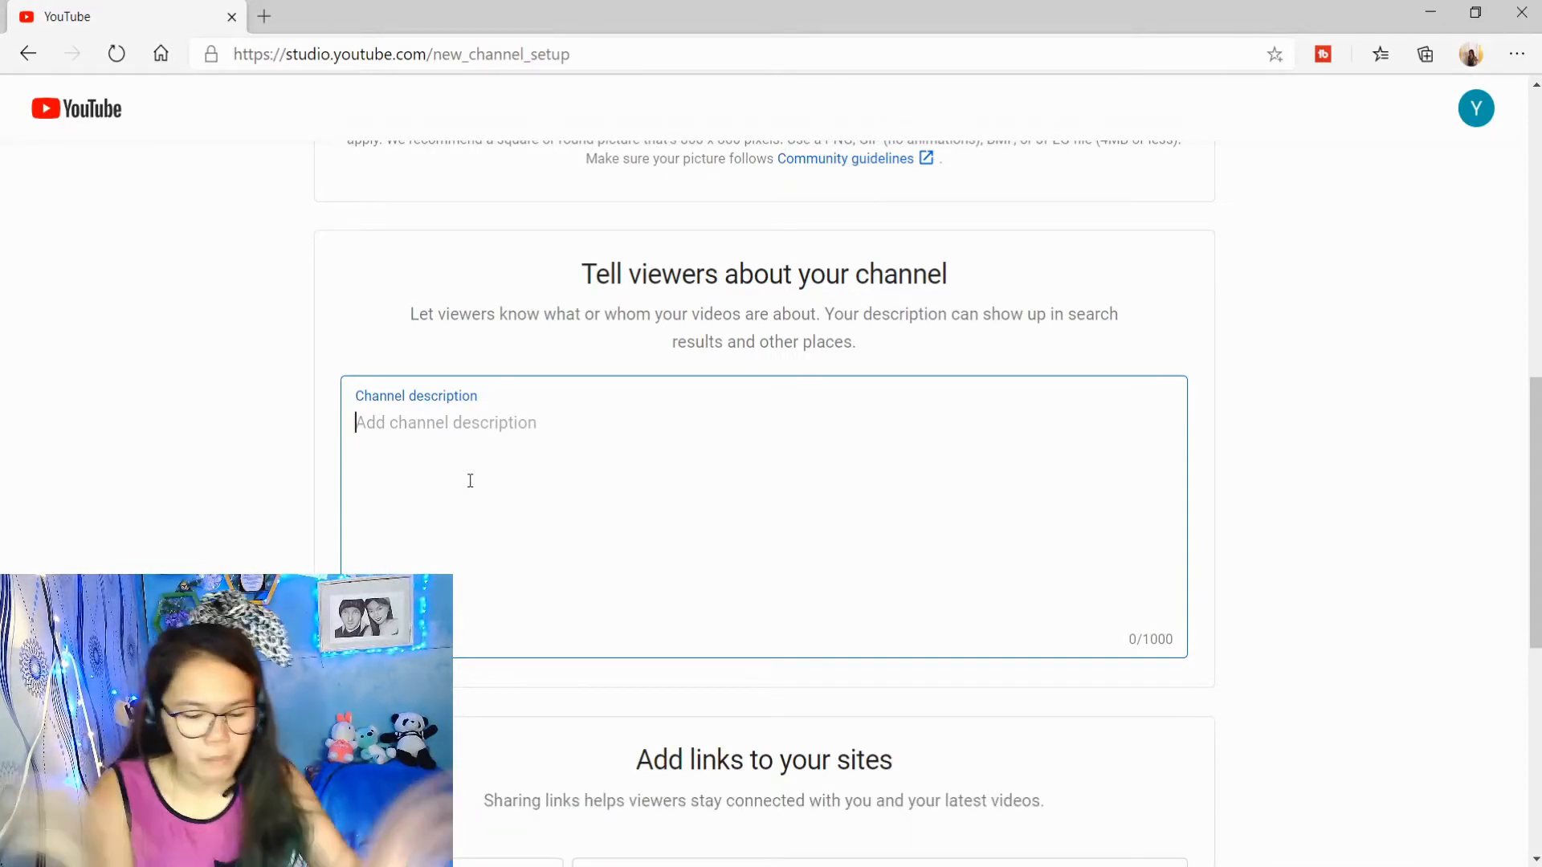
- Replace the draft channel description with 'Funny video 101'
type("(")
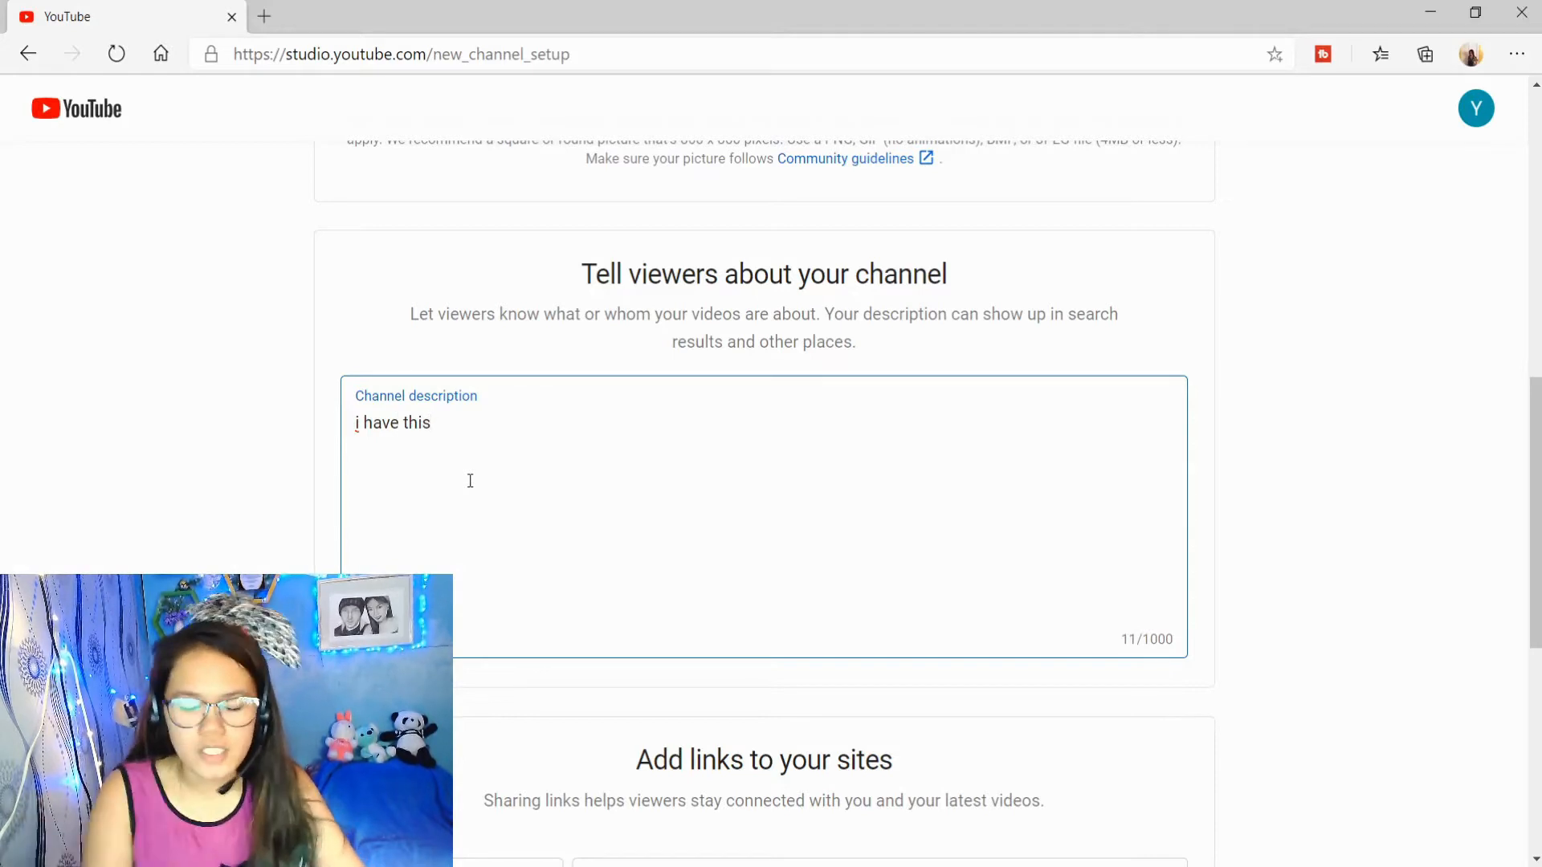
key("BackSpace")
key("BackSpace")
key("BackSpace")
key("BackSpace")
key("BackSpace")
key("BackSpace")
key("BackSpace")
key("BackSpace")
key("BackSpace")
key("BackSpace")
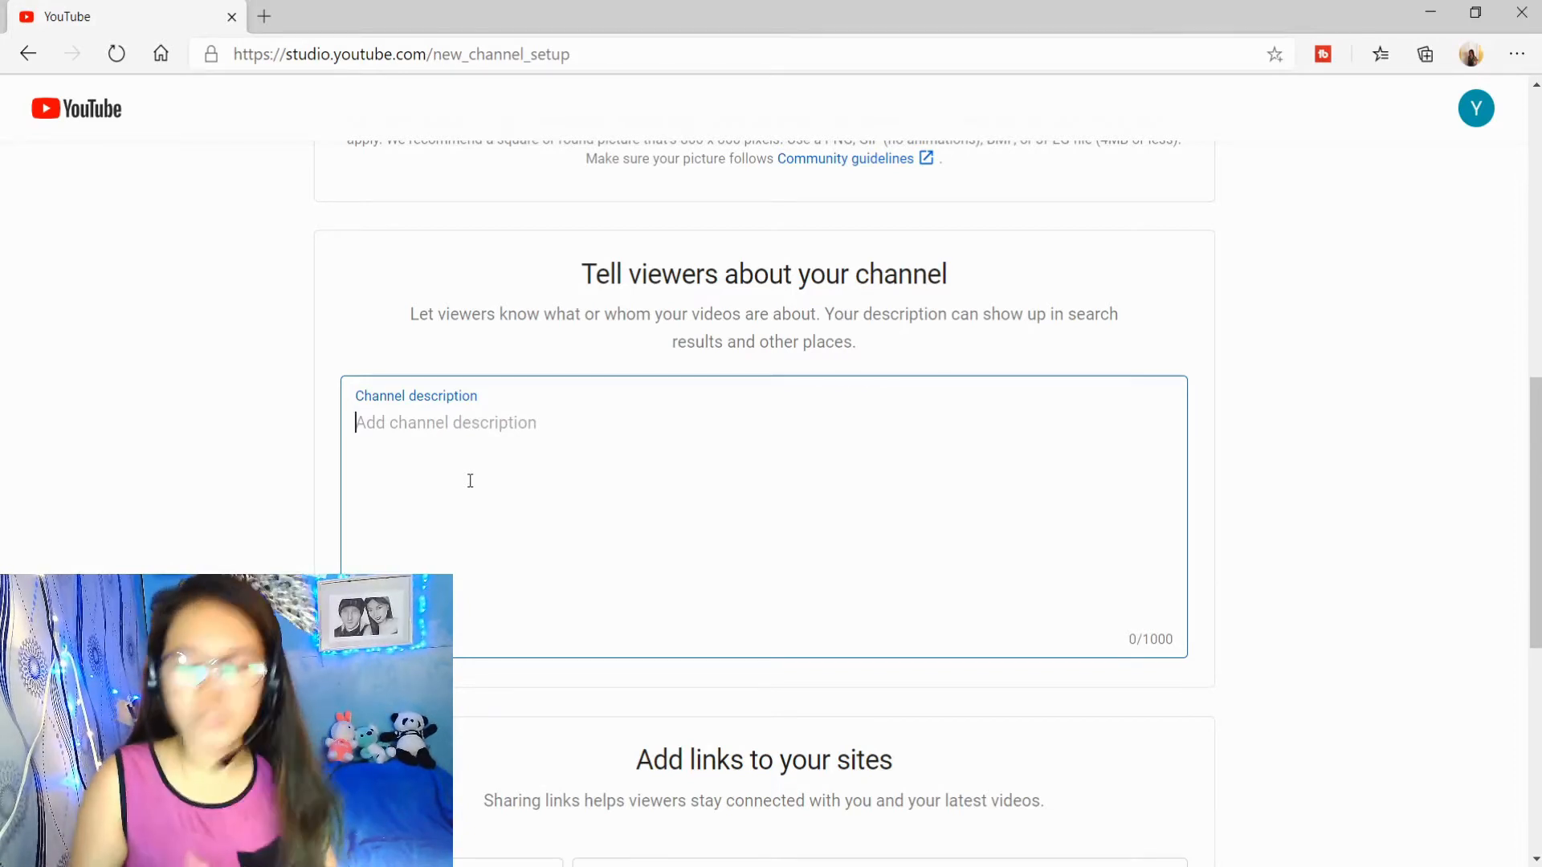
type("Funn y")
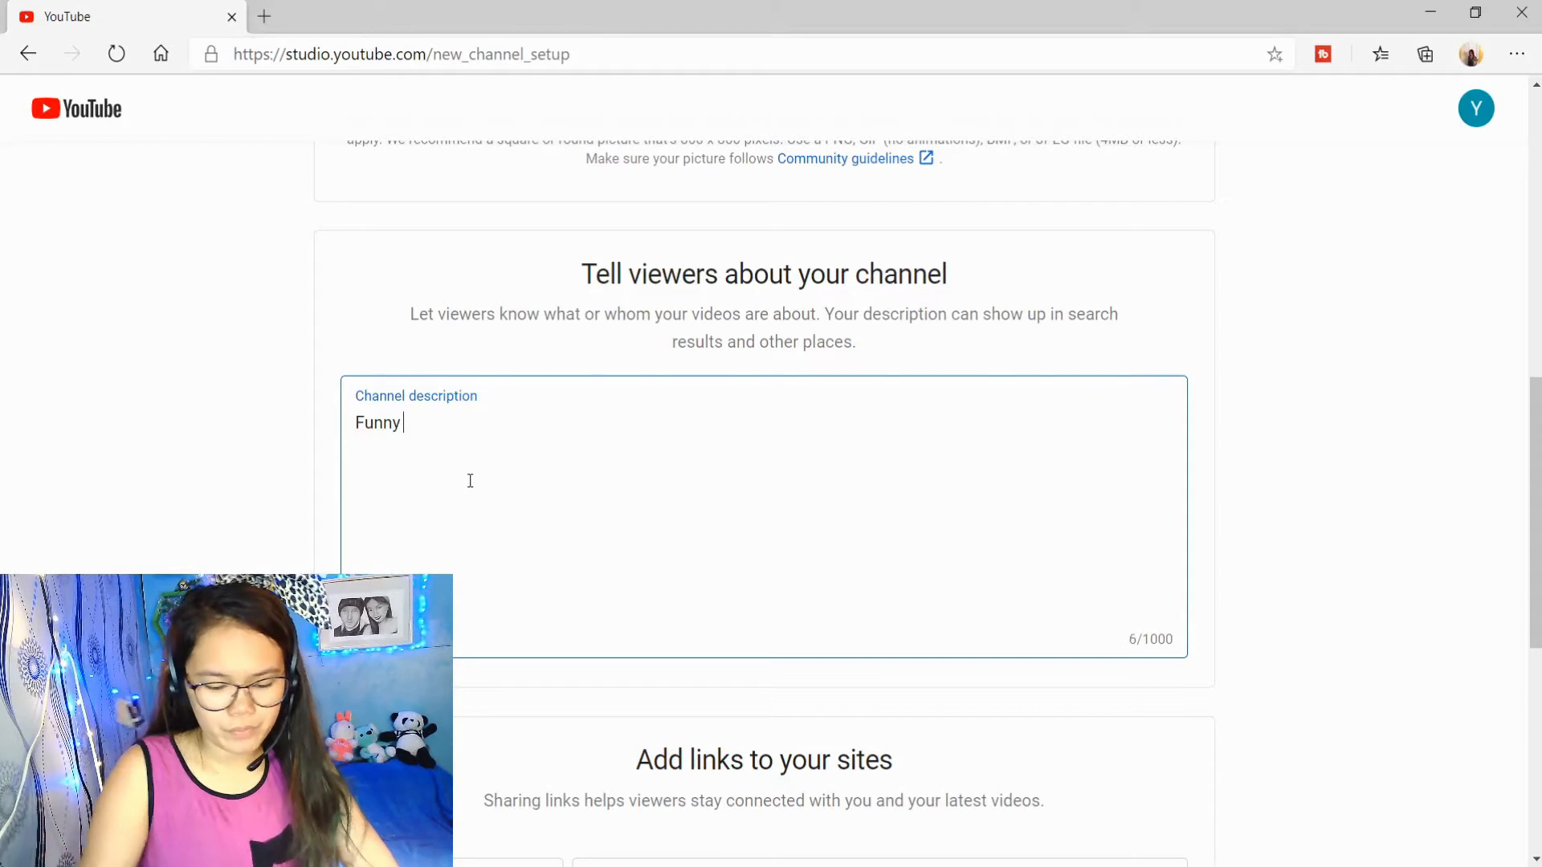
type("video 101")
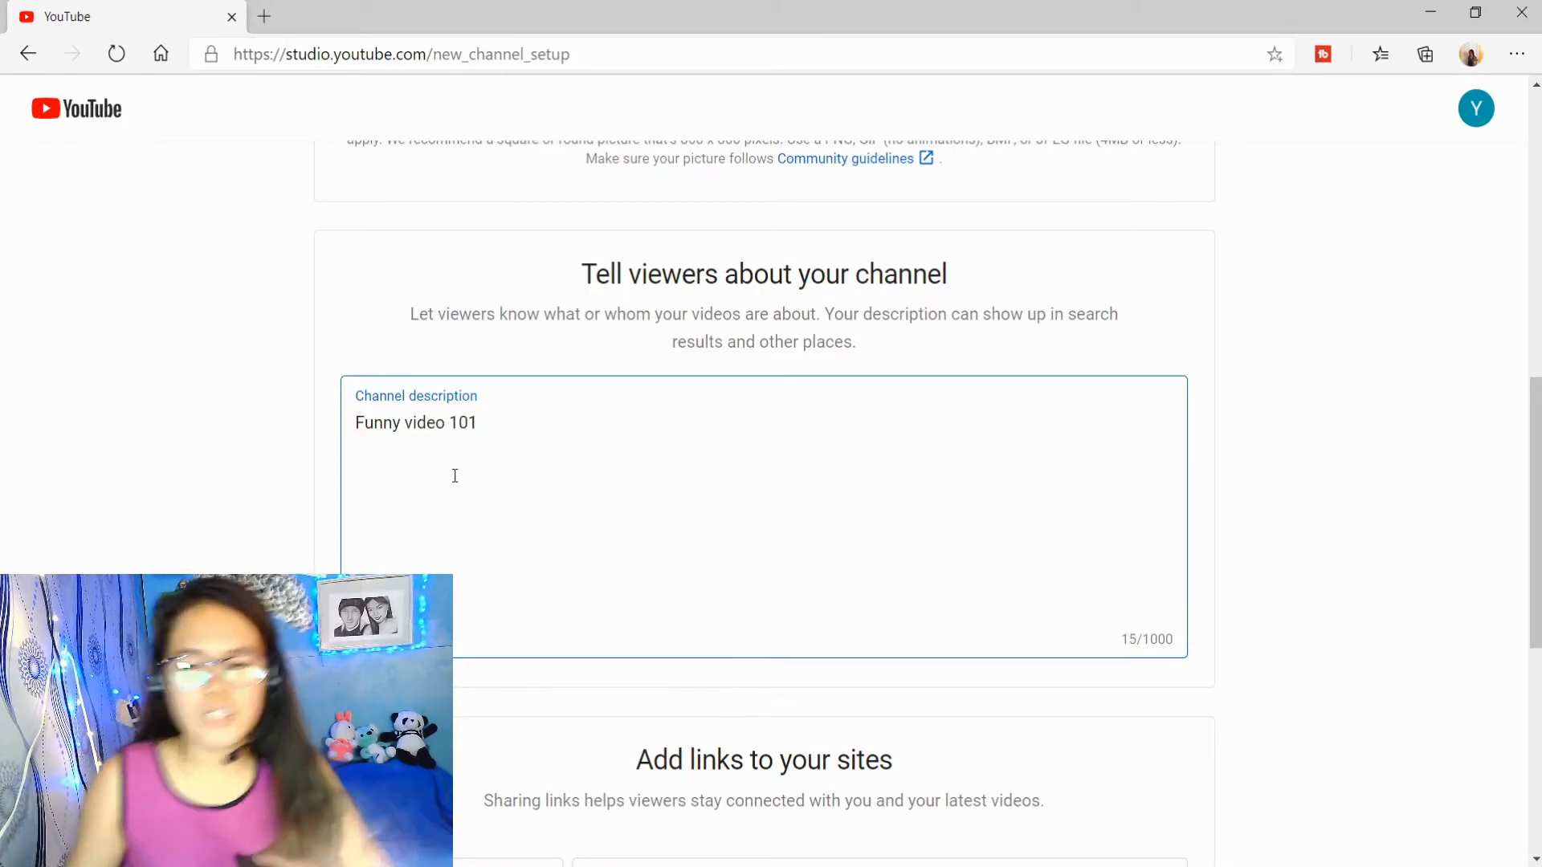
scroll(682, 551, "down", 6)
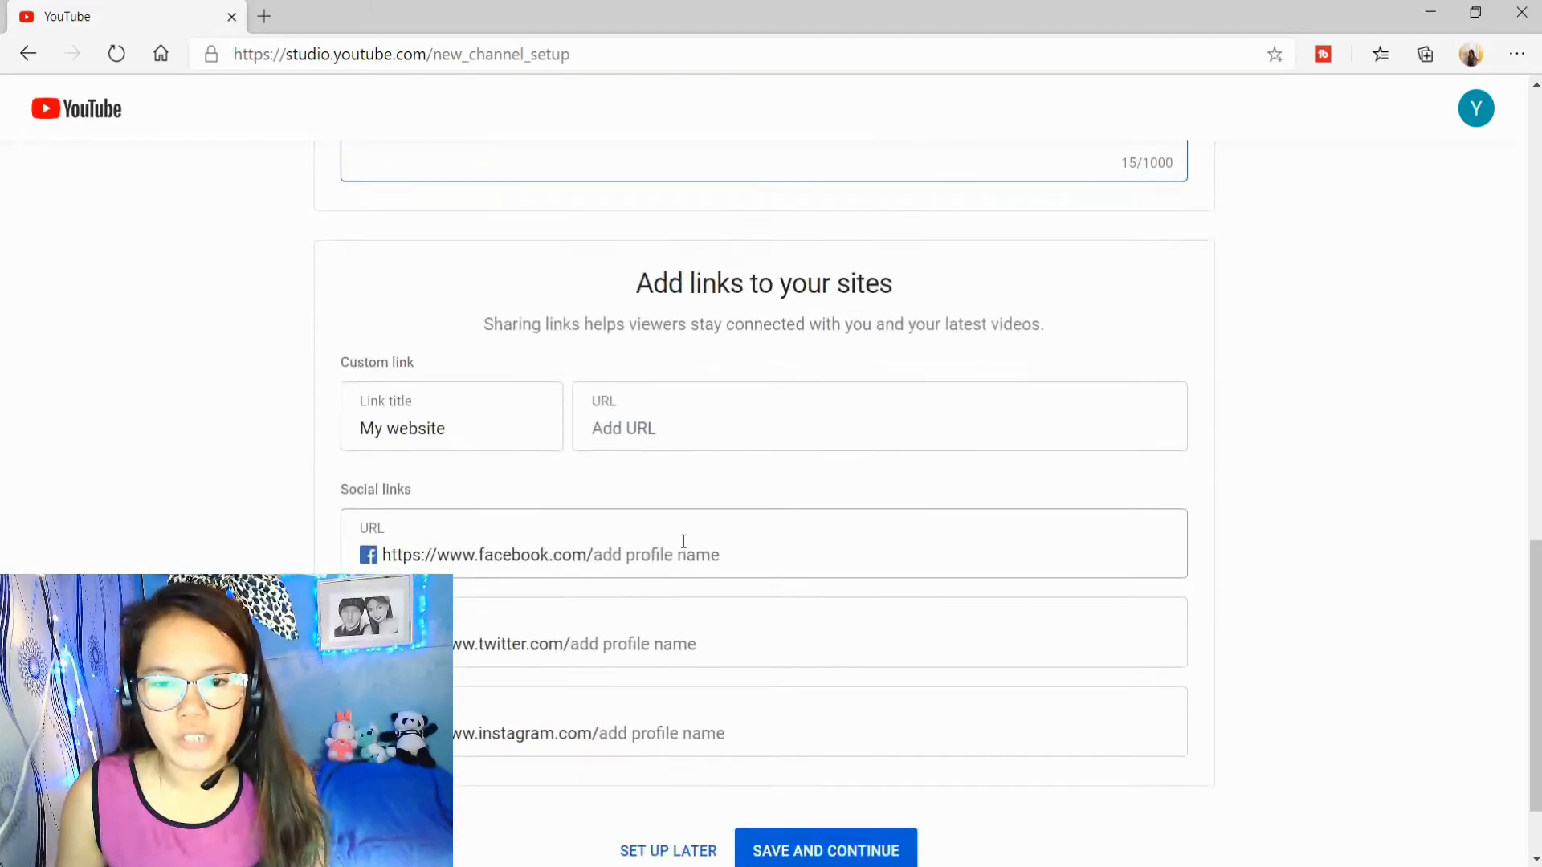
- Leave the social links empty and save the setup to reach the channel page
left_click(772, 544)
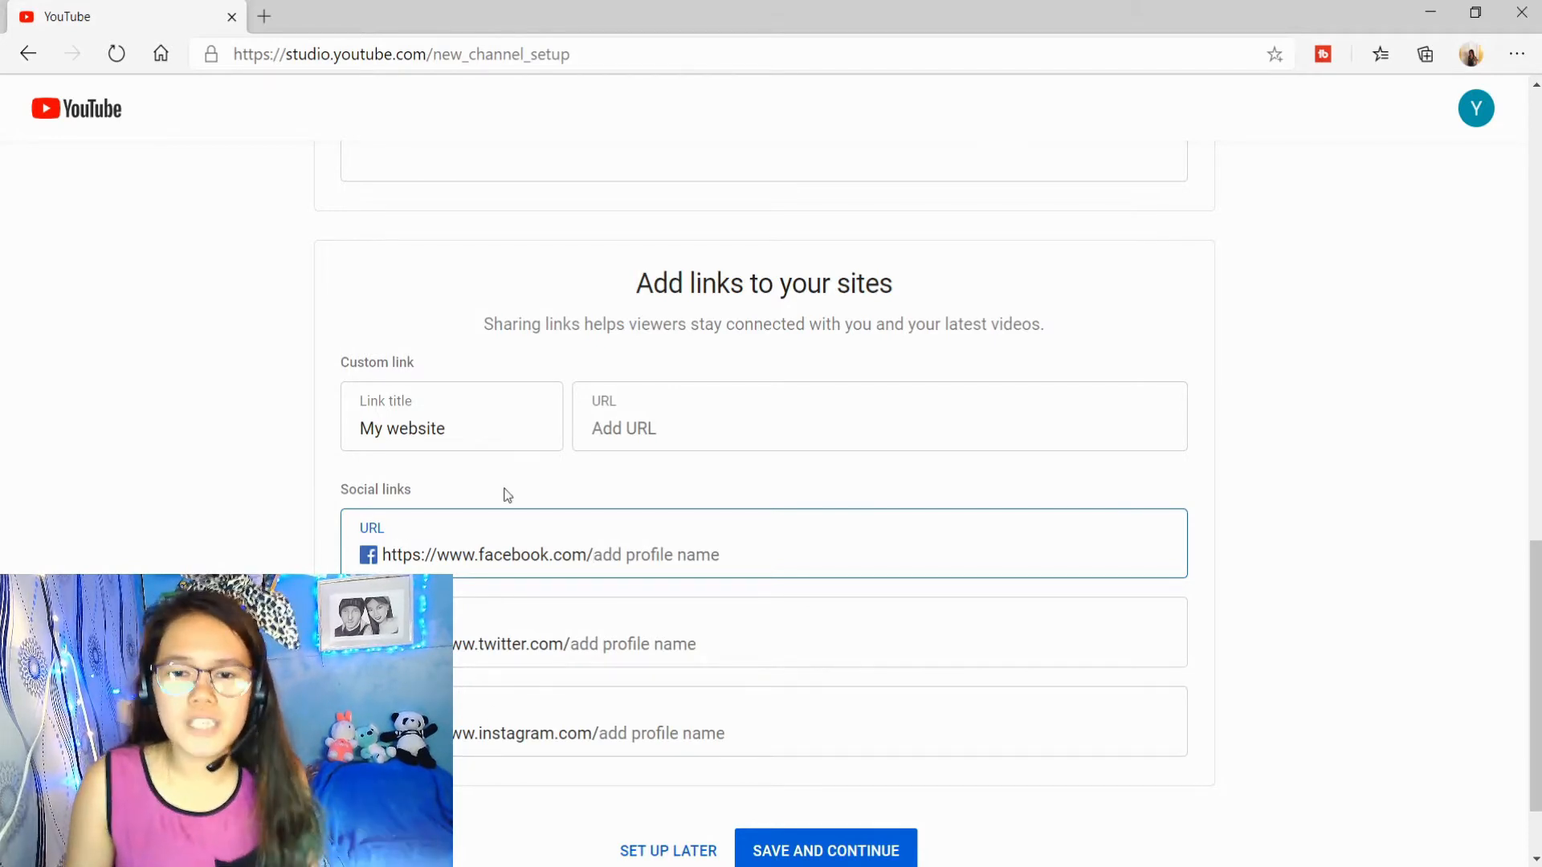
scroll(508, 494, "down", 1)
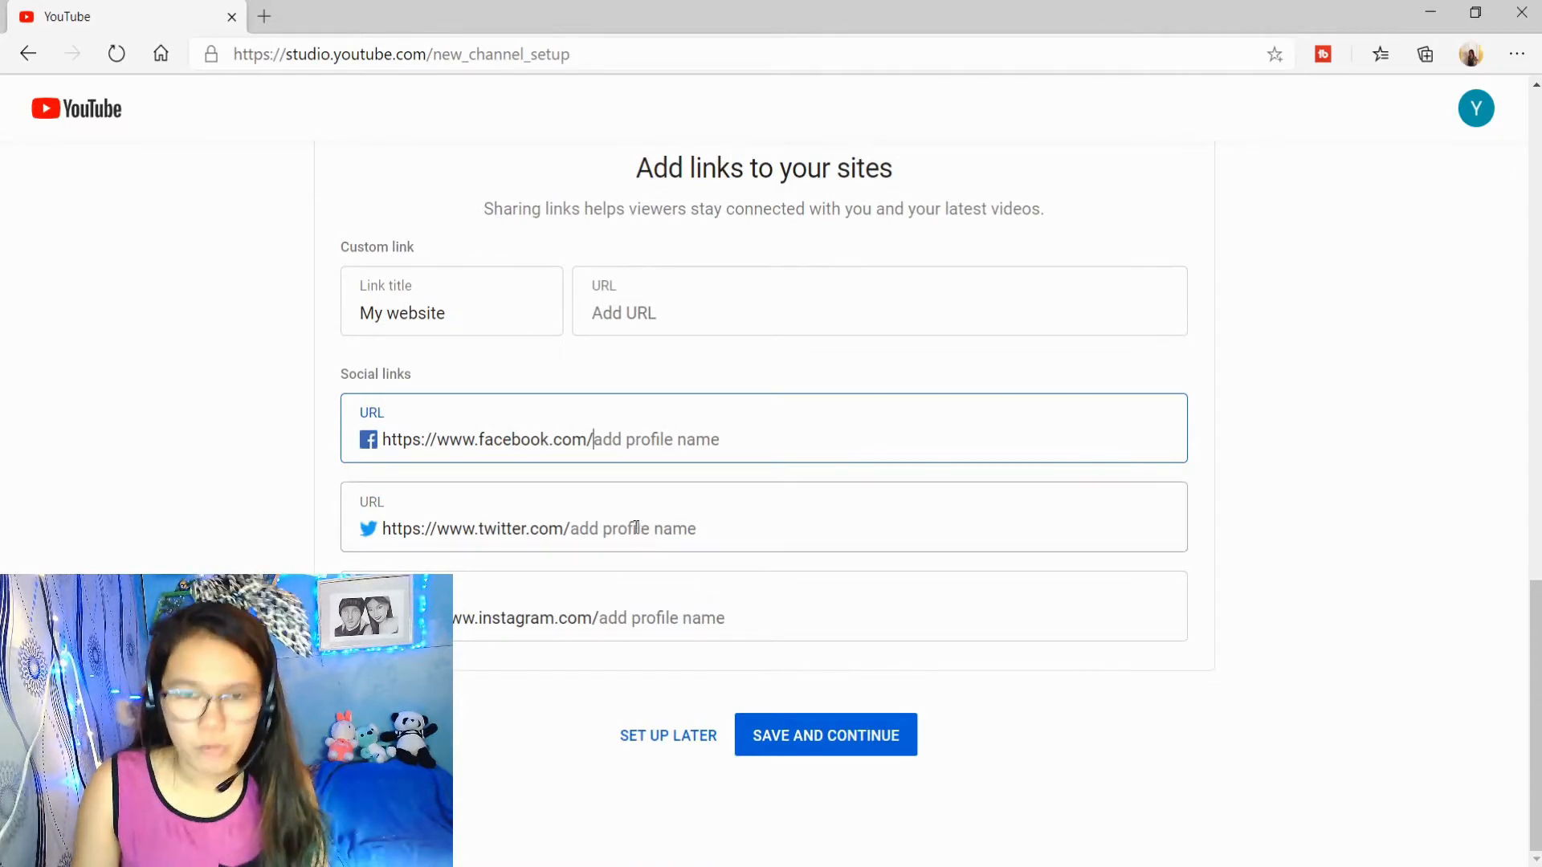
scroll(908, 627, "up", 10)
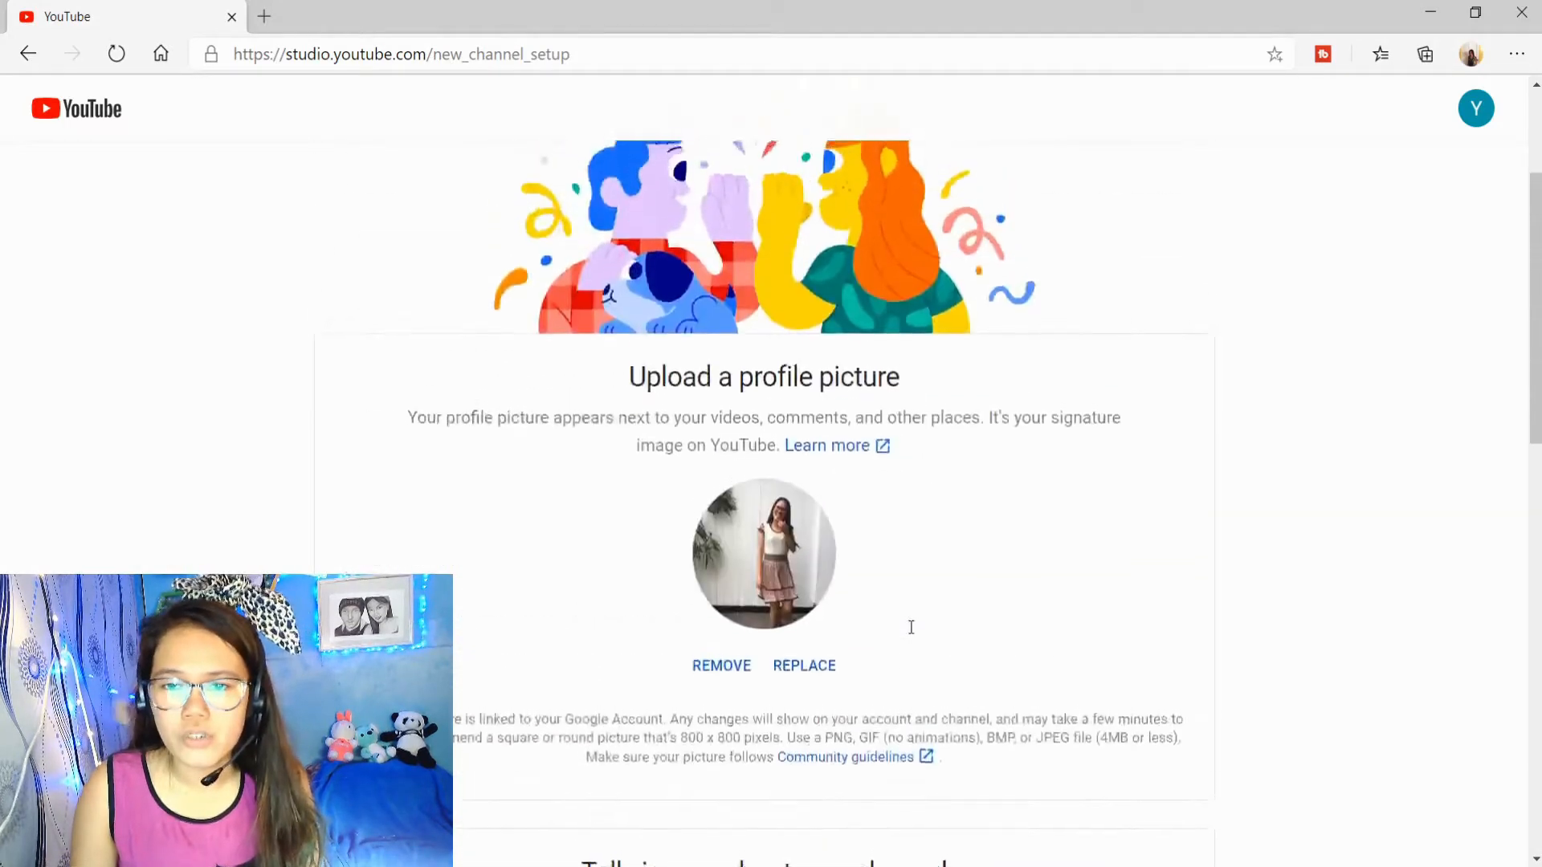
scroll(908, 626, "down", 3)
scroll(911, 630, "down", 7)
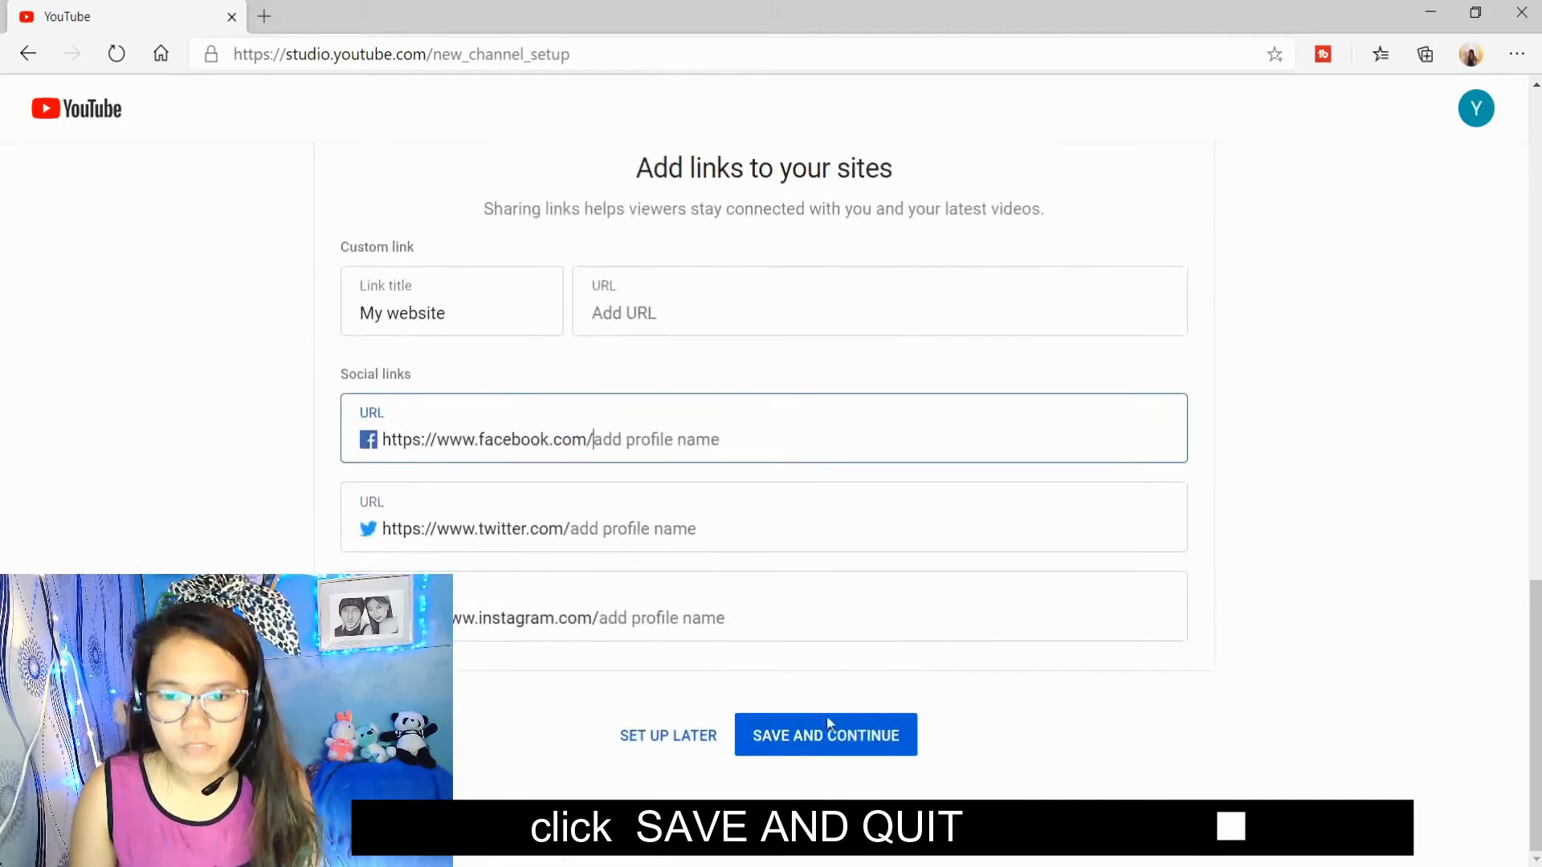
left_click(804, 751)
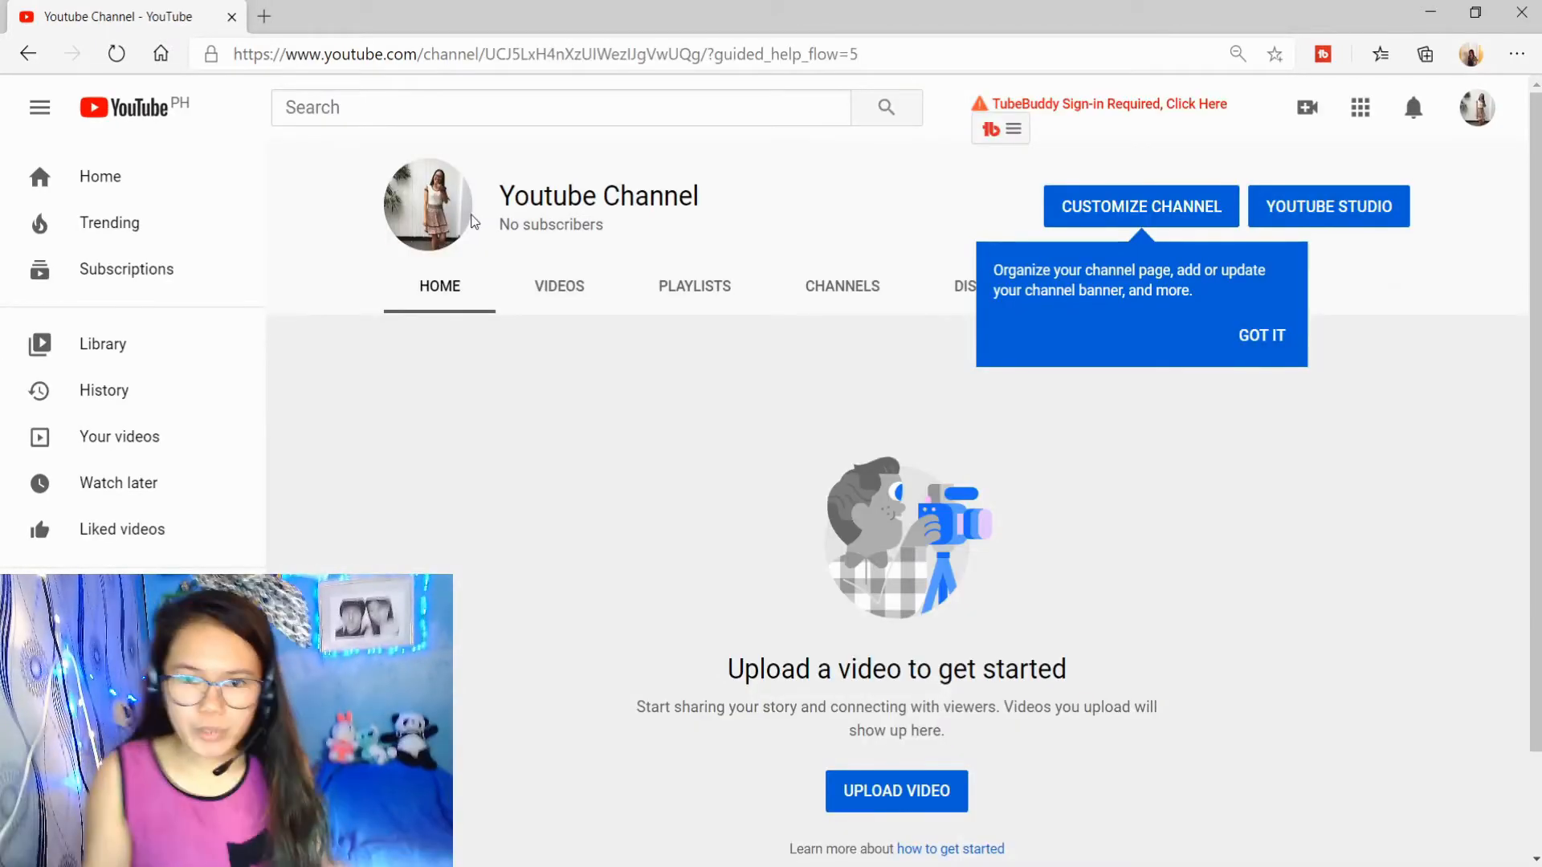
- Dismiss the channel-organizing tip and open the channel customization page
left_click(840, 212)
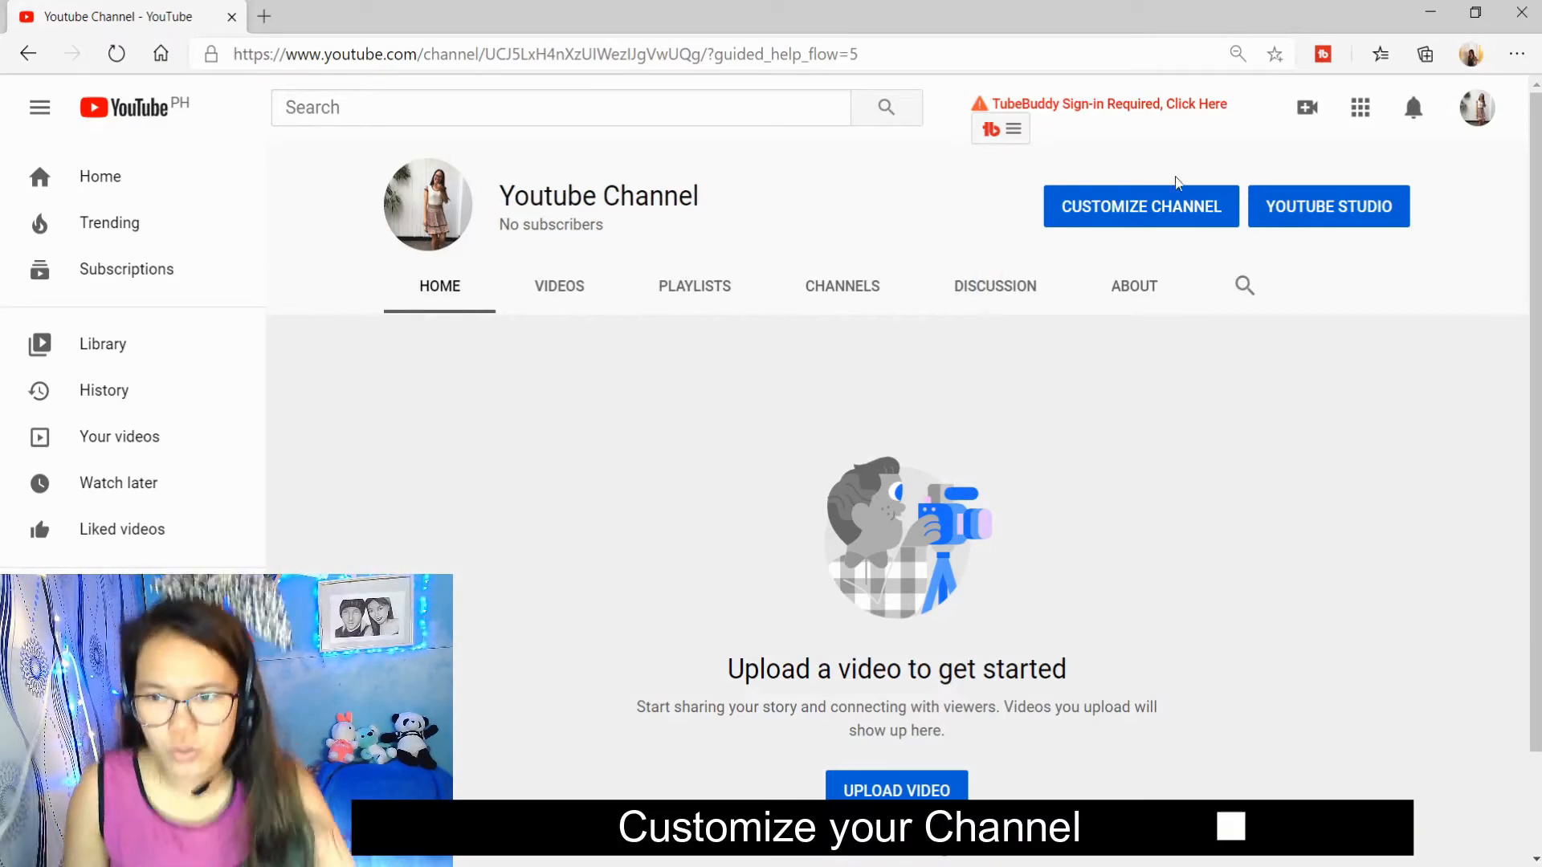
left_click(1196, 213)
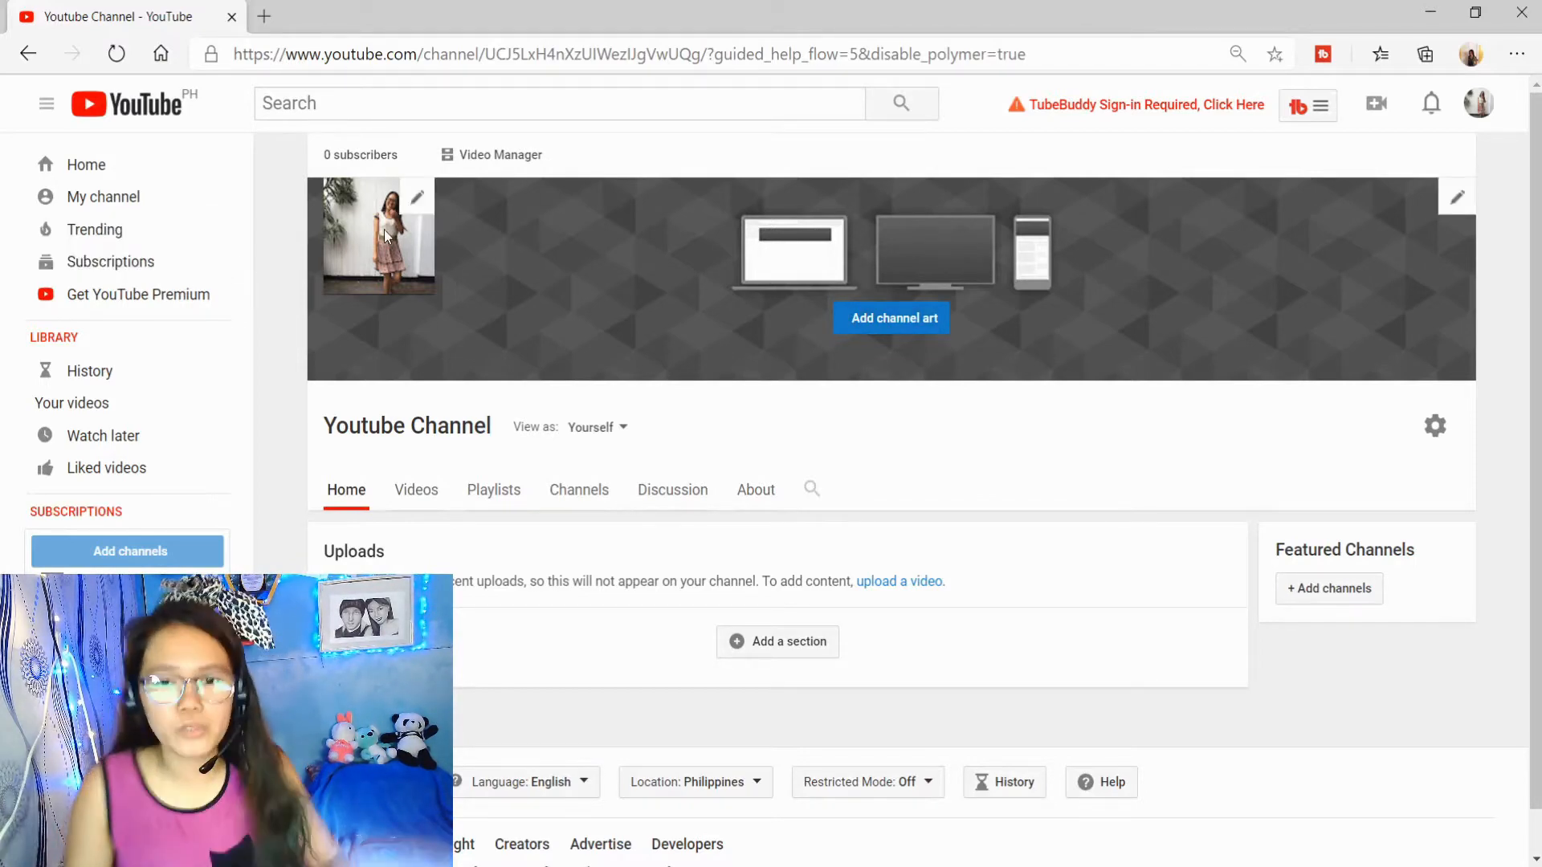
- Choose IMG_0282.JPG from the computer as banner art and continue past the crop step
left_click(881, 321)
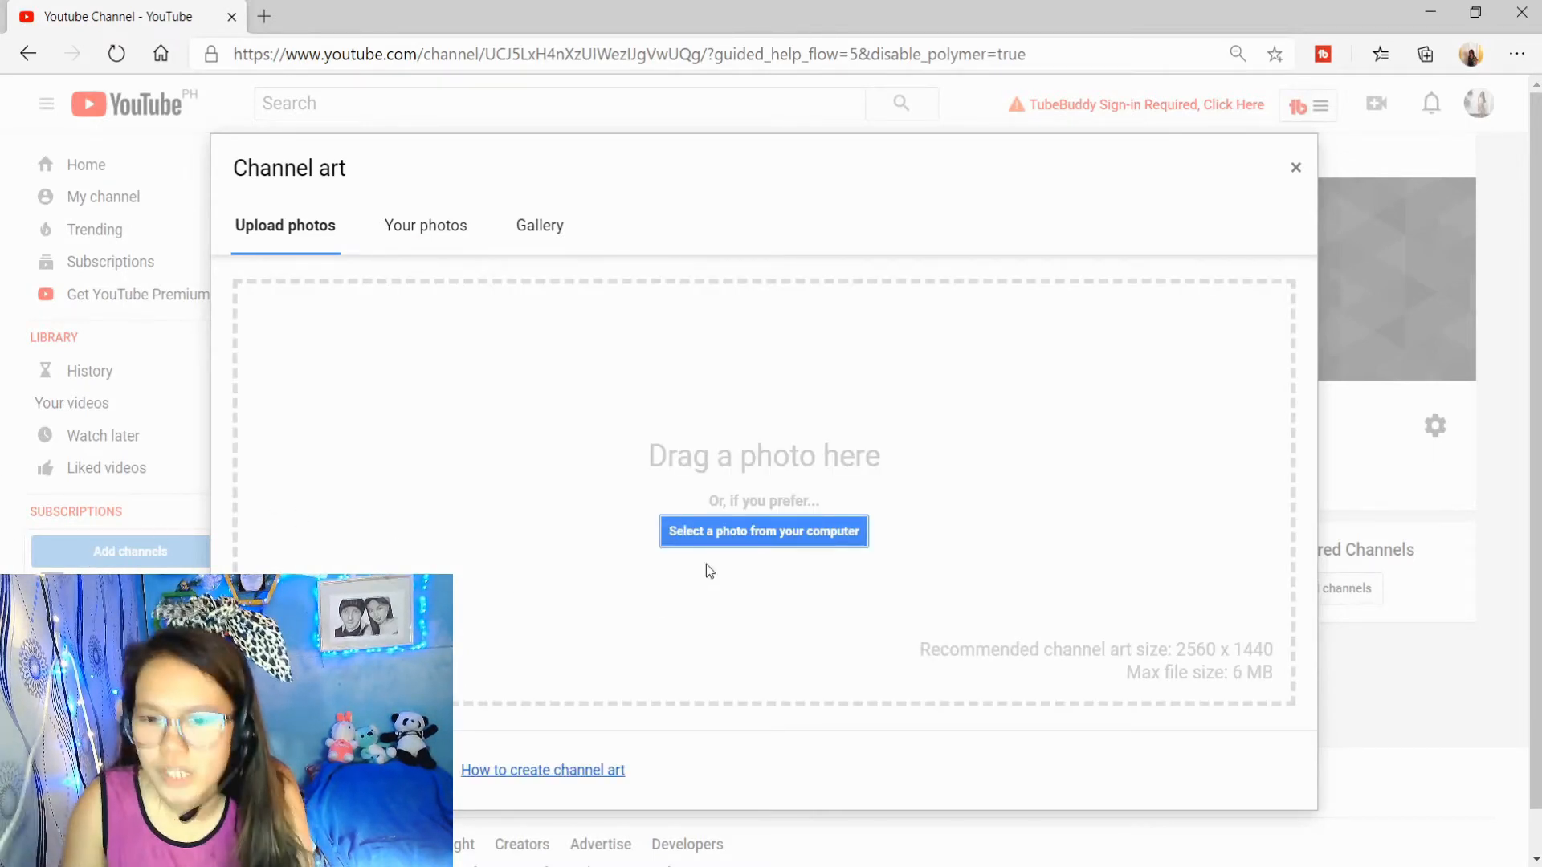
left_click(710, 532)
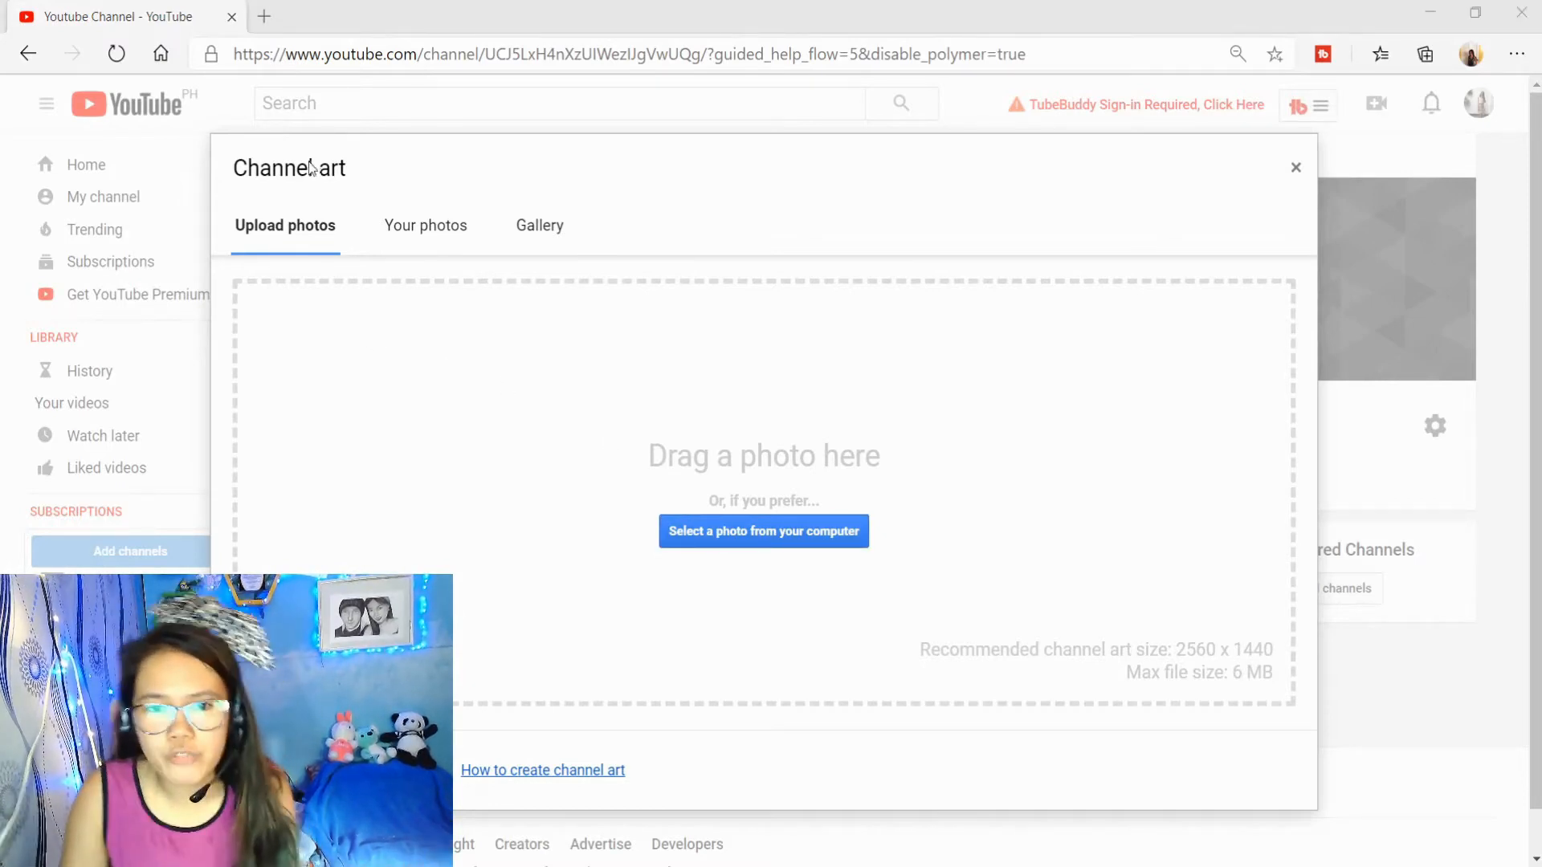
left_click(600, 469)
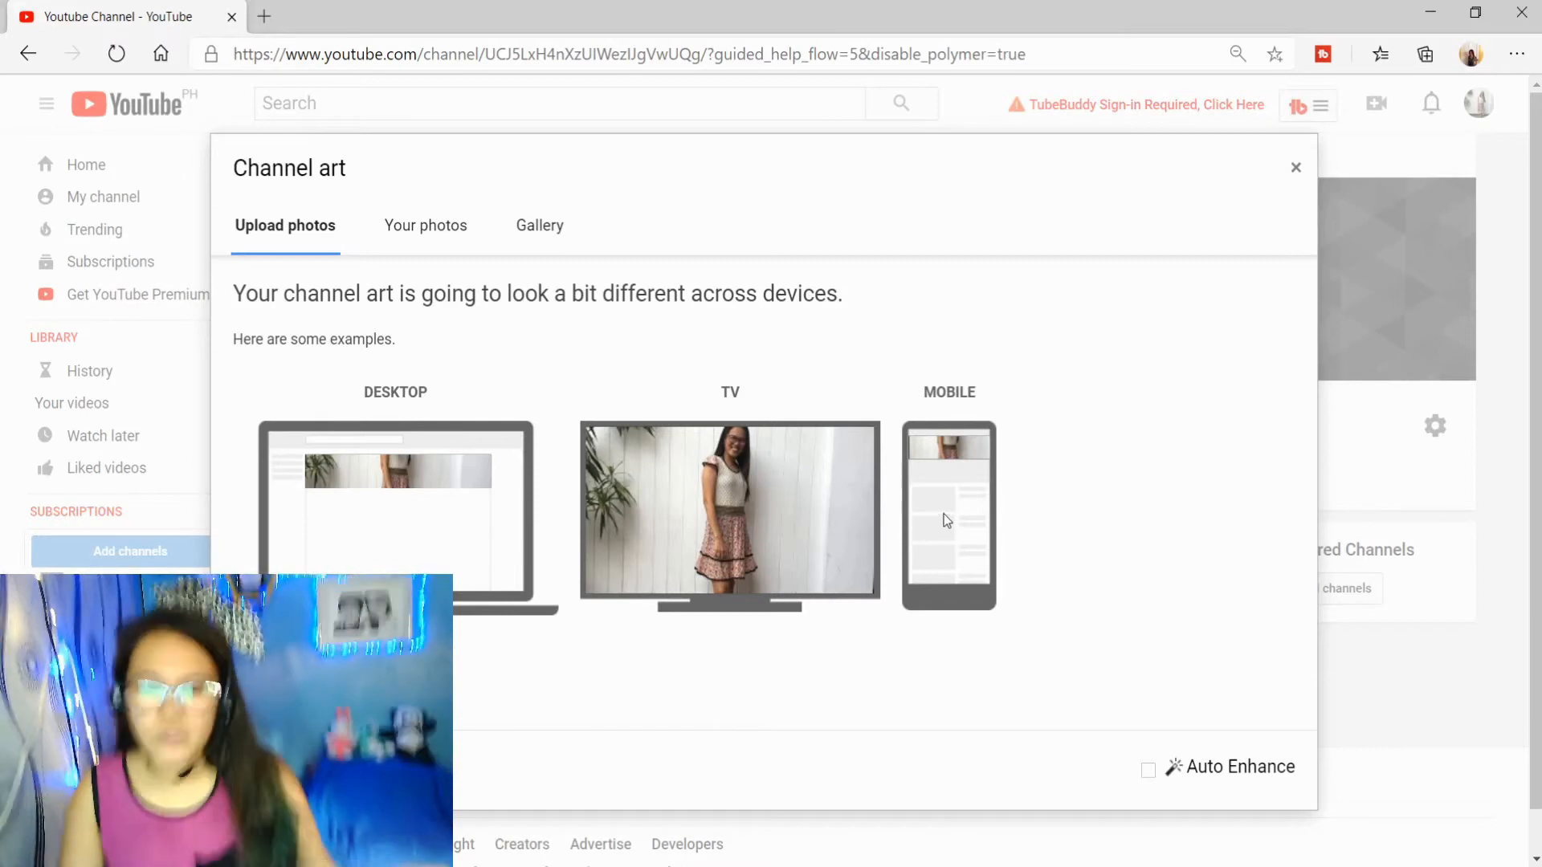
left_click(281, 685)
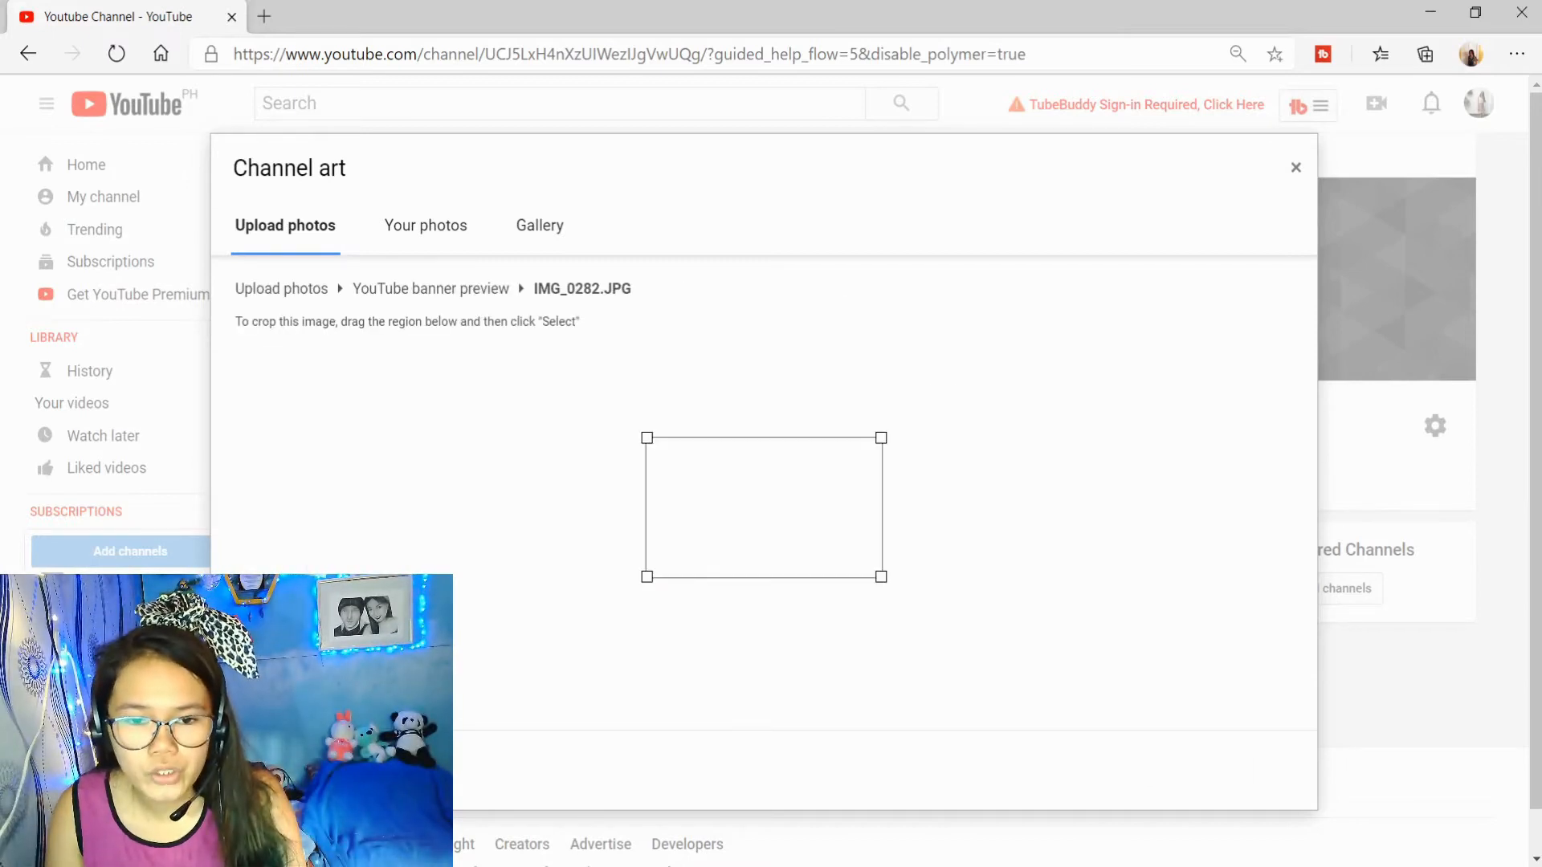
left_click(271, 770)
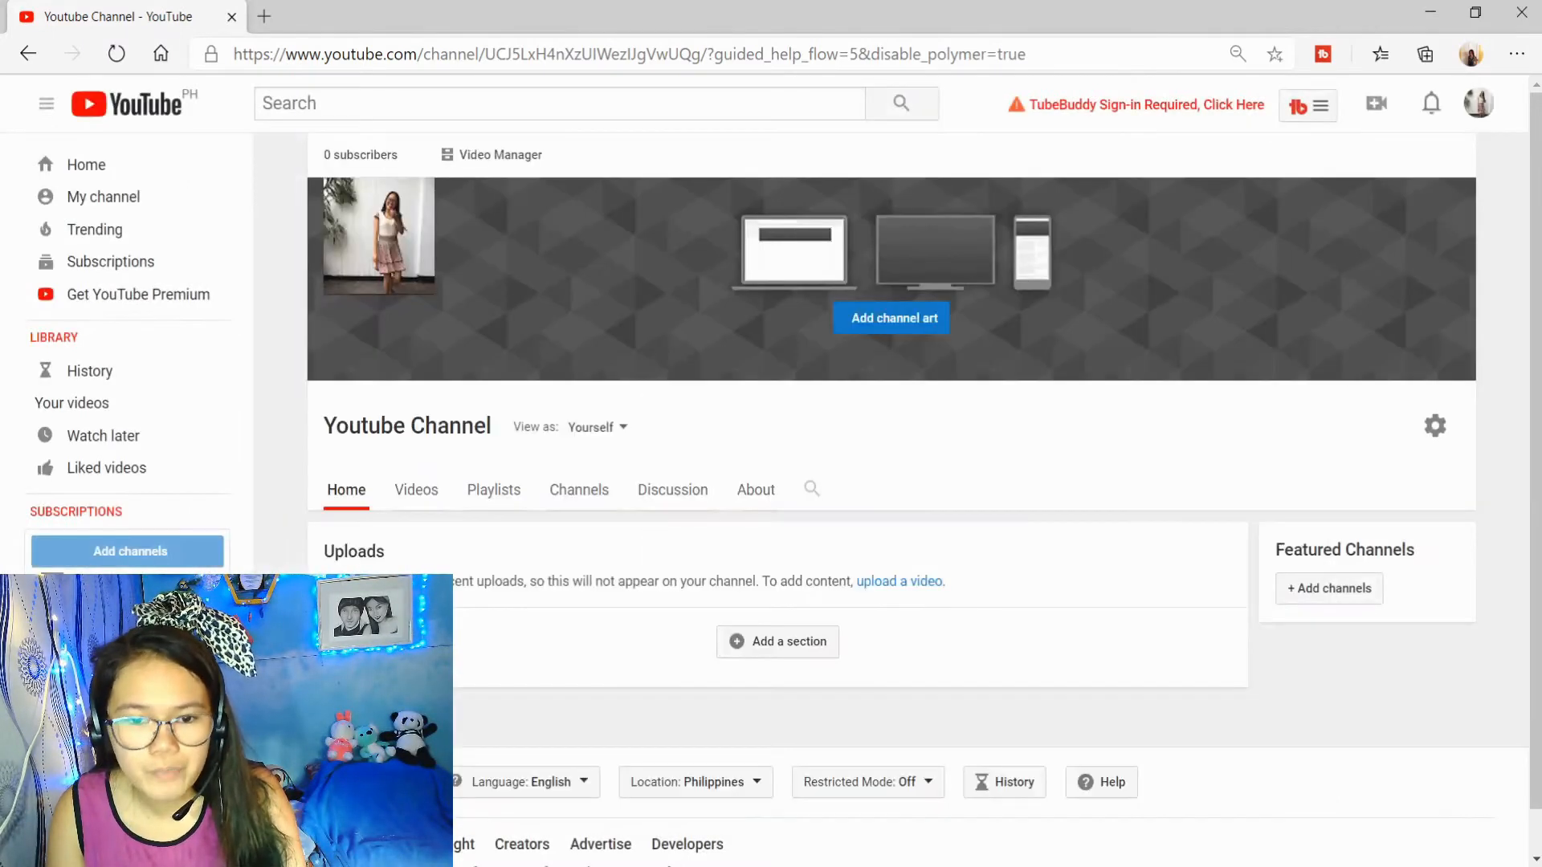
- Add the dark banner image with Follow Me, Message Me and Subscribe graphics from the computer
left_click(891, 319)
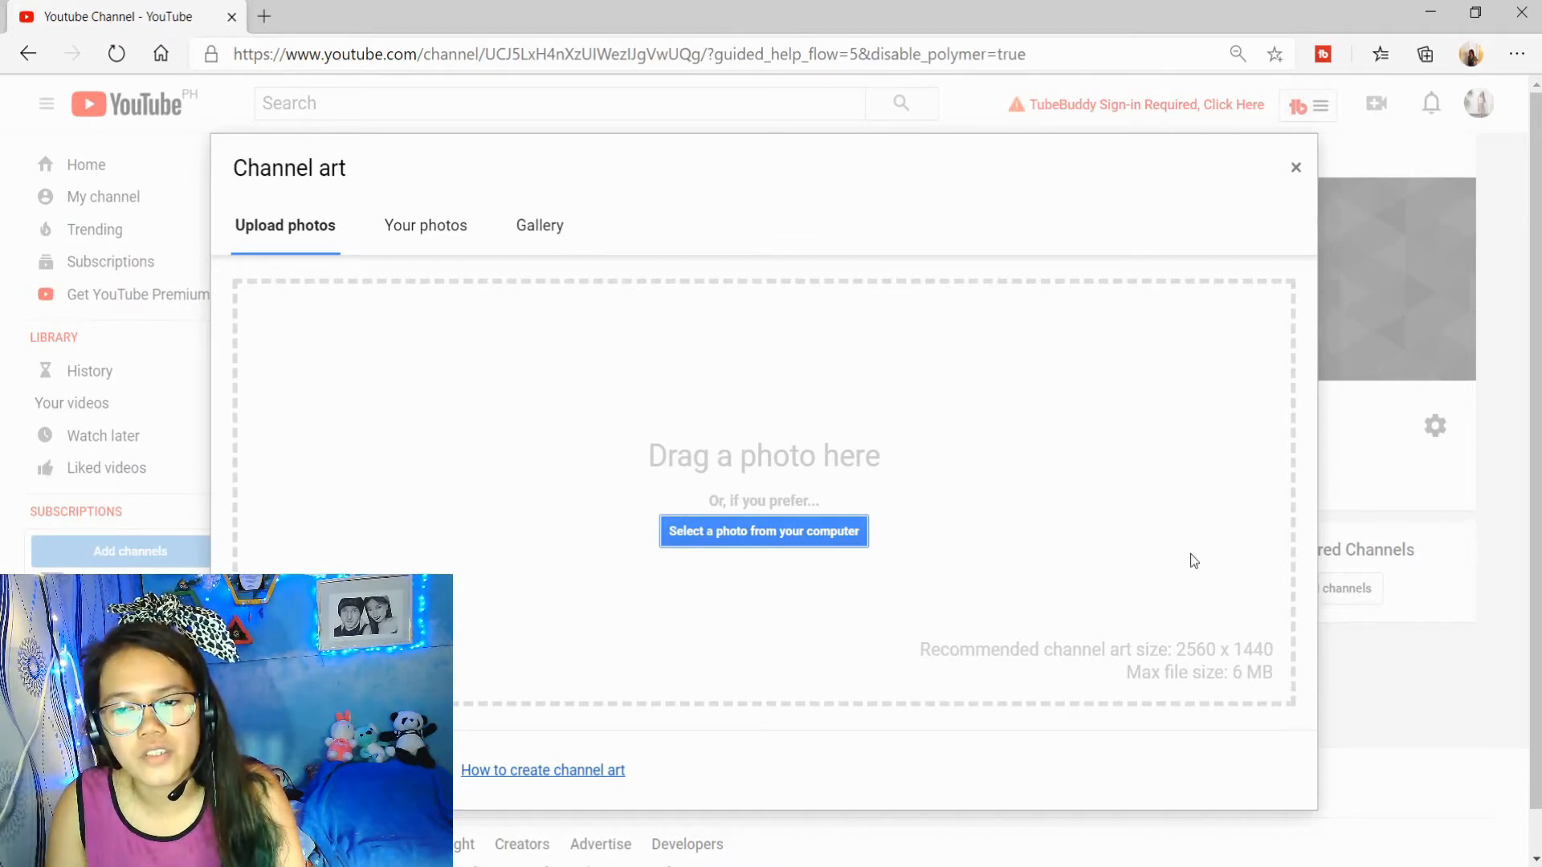
left_click(787, 531)
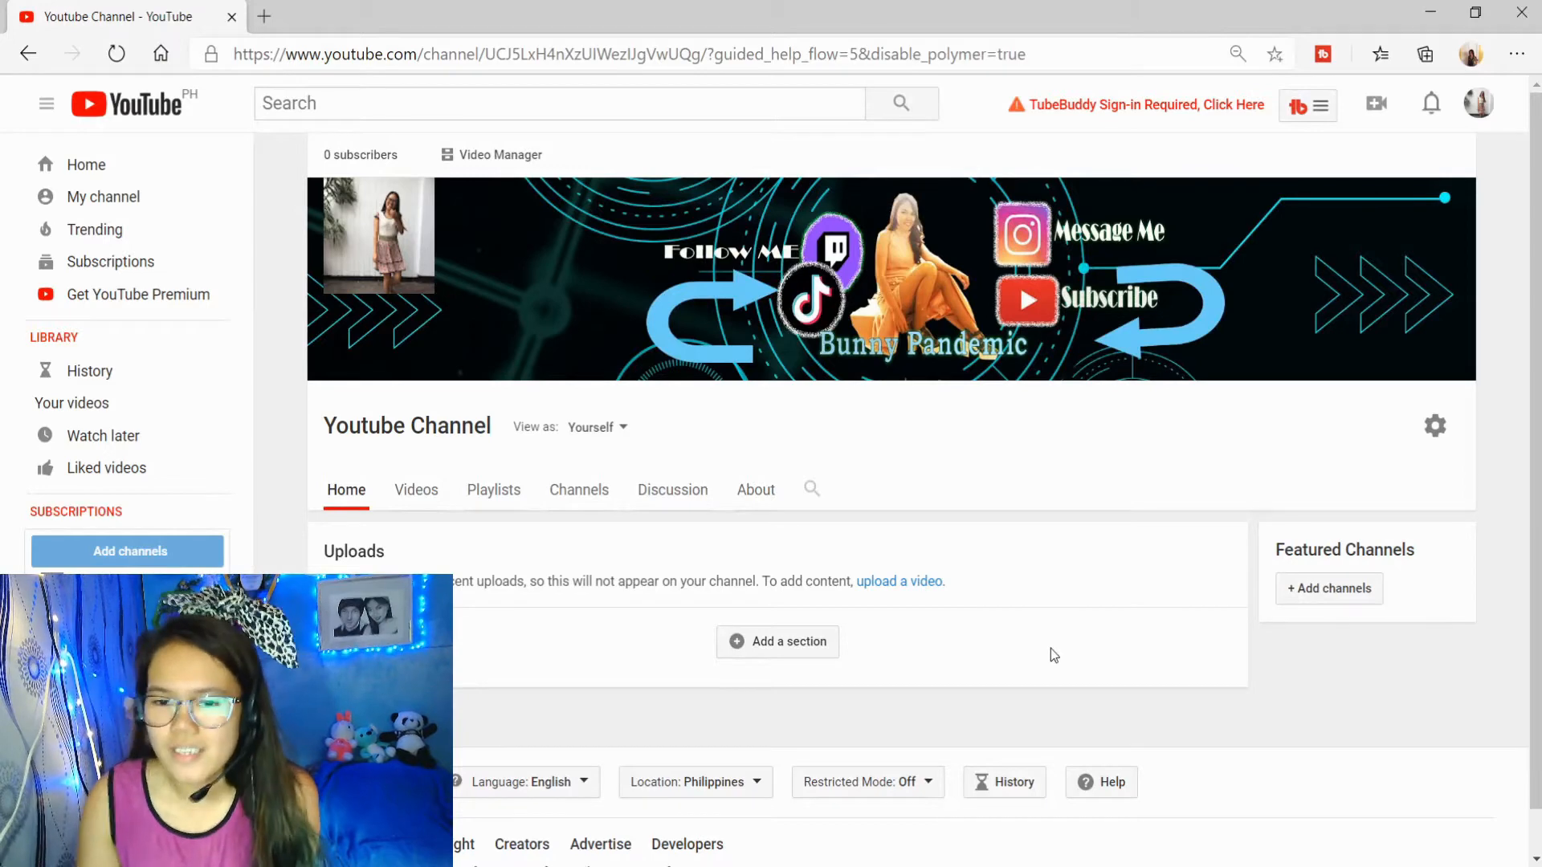
- Look over the channel page, open and close the account menu, then go to Home
scroll(1051, 648, "down", 1)
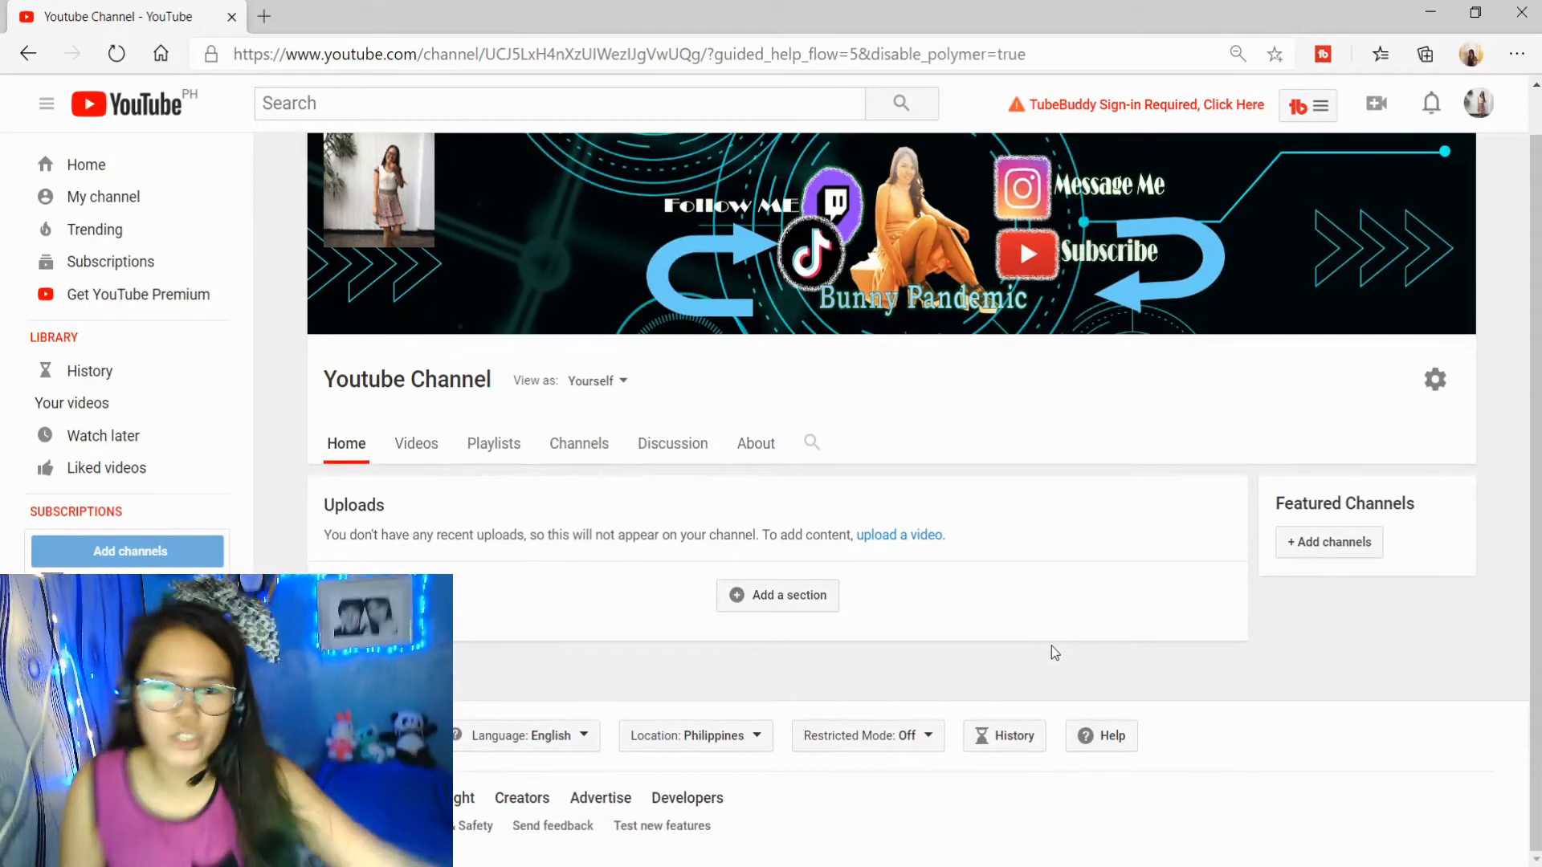
scroll(1054, 640, "up", 1)
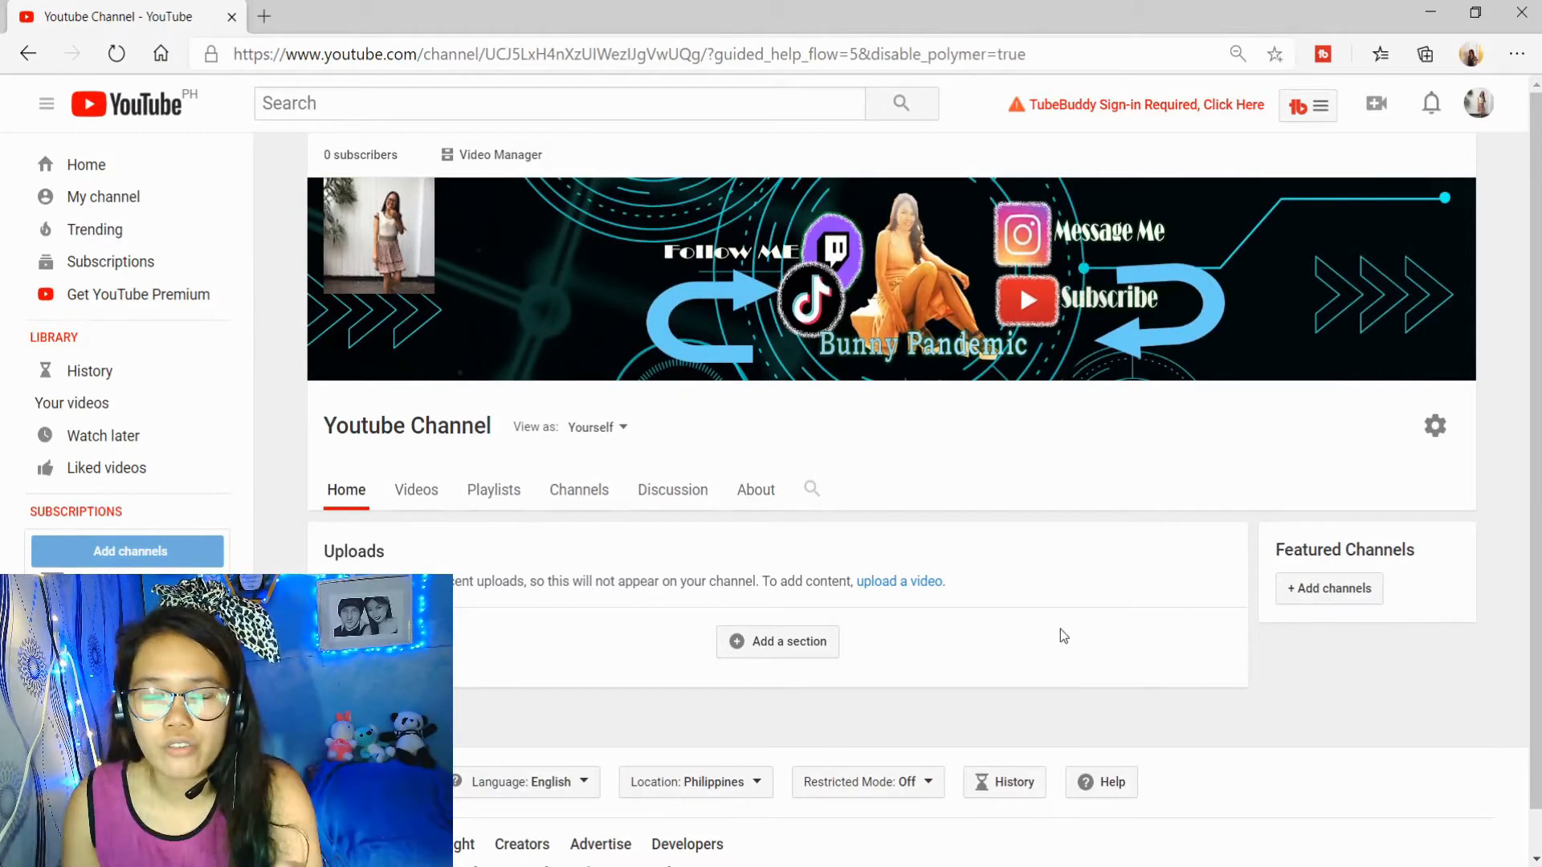
left_click(1482, 106)
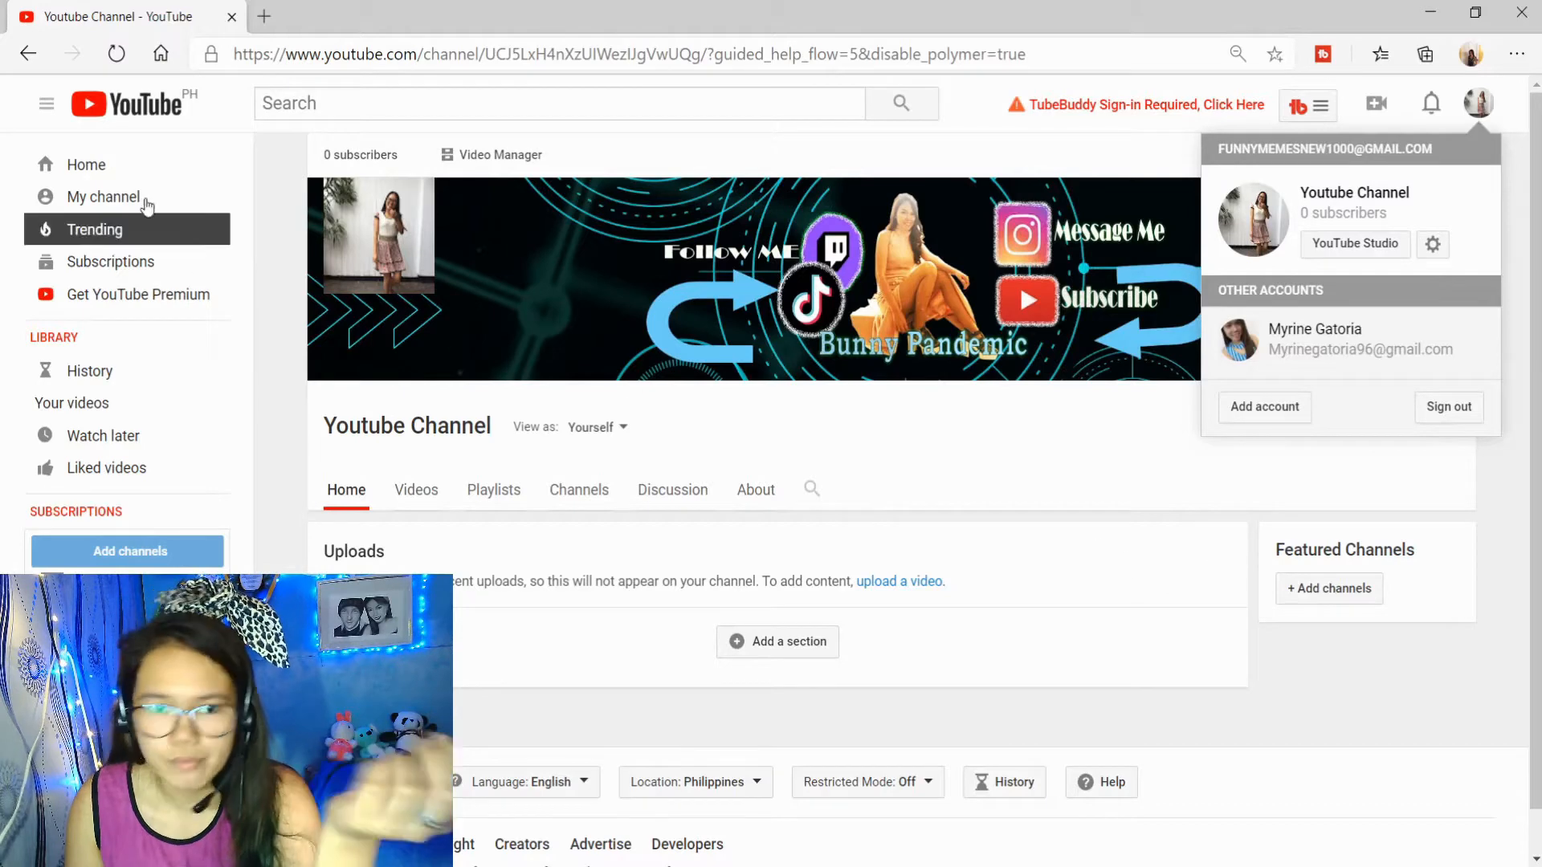
left_click(108, 178)
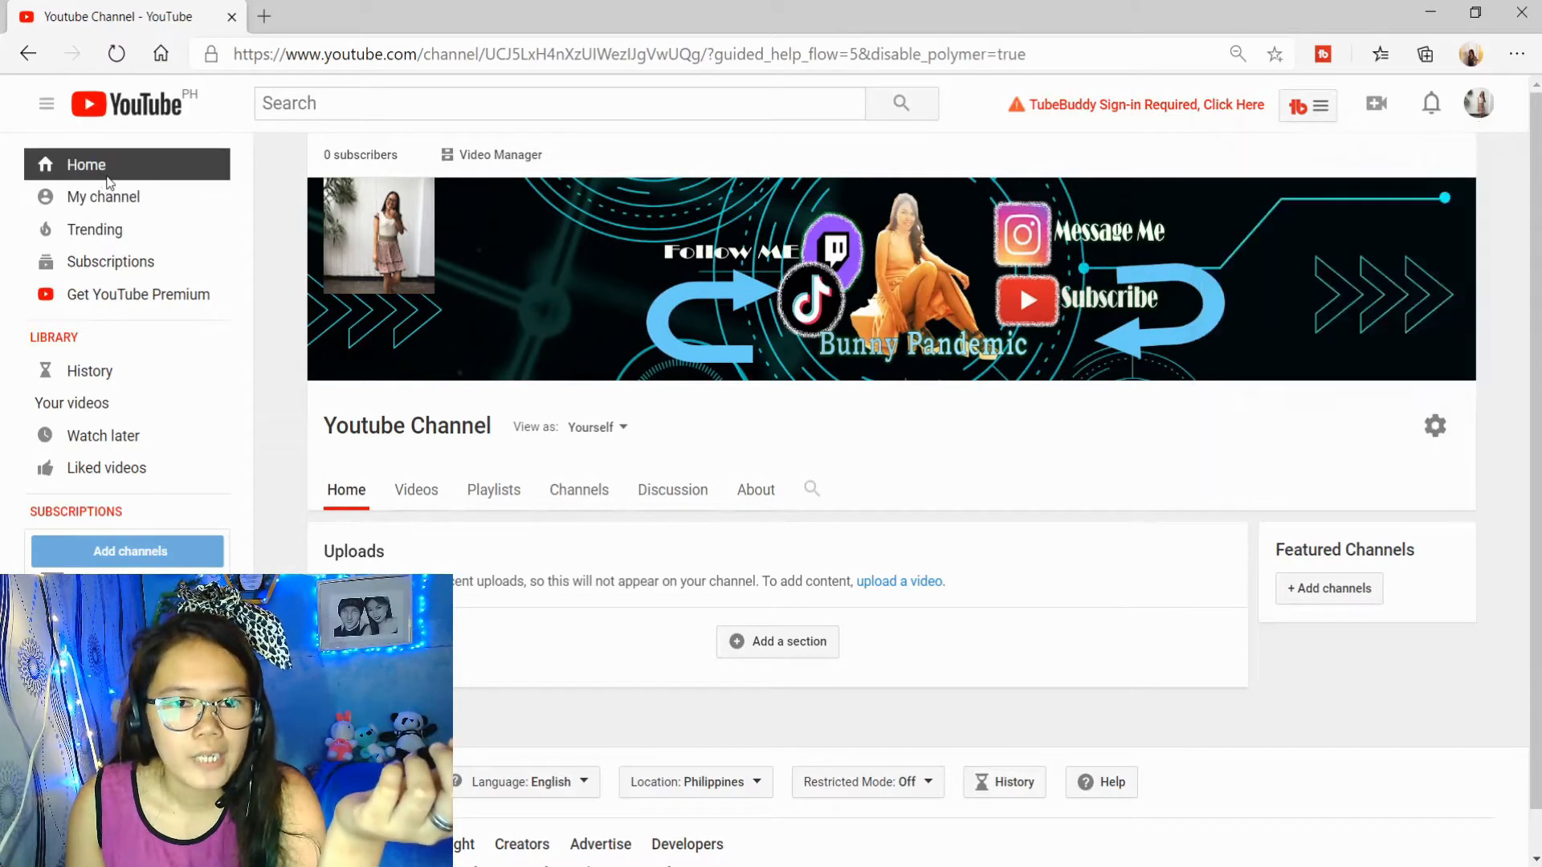
left_click(107, 179)
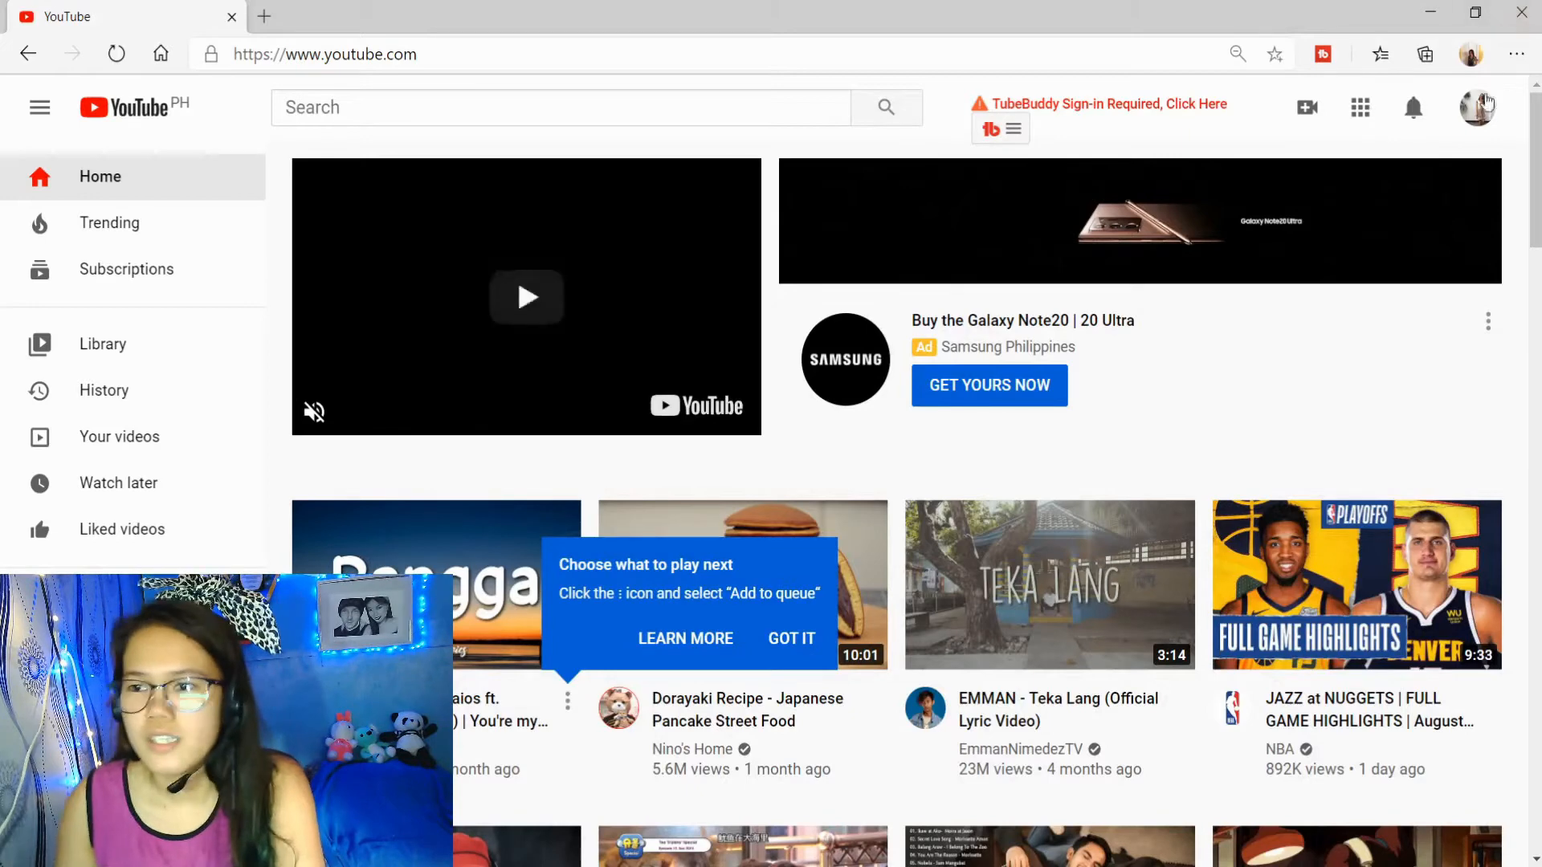
- Open YouTube Studio from the account menu and dismiss its welcome message
left_click(1477, 116)
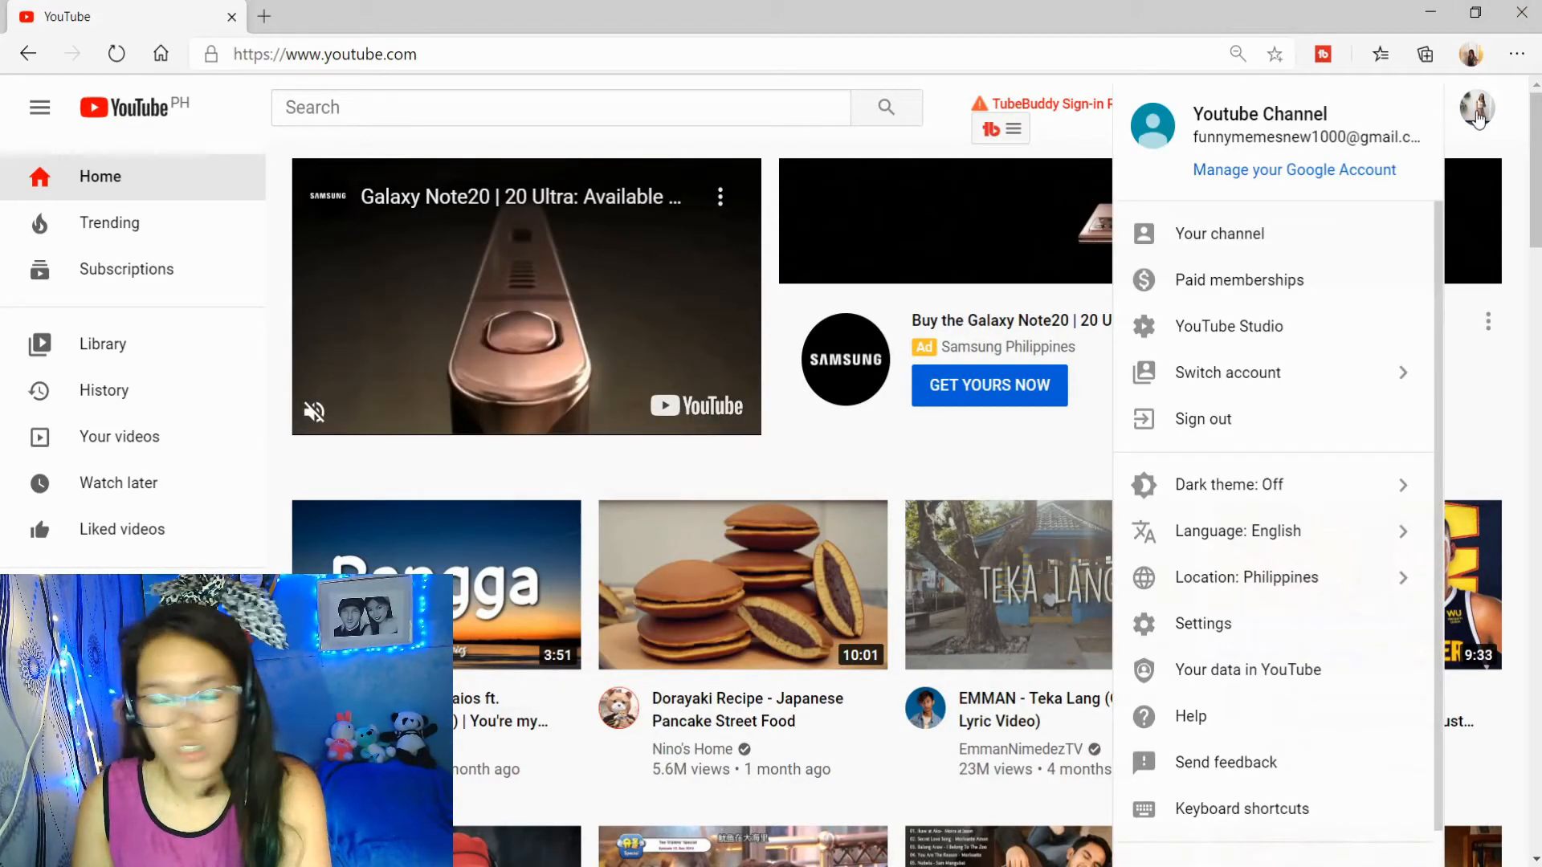
left_click(1259, 329)
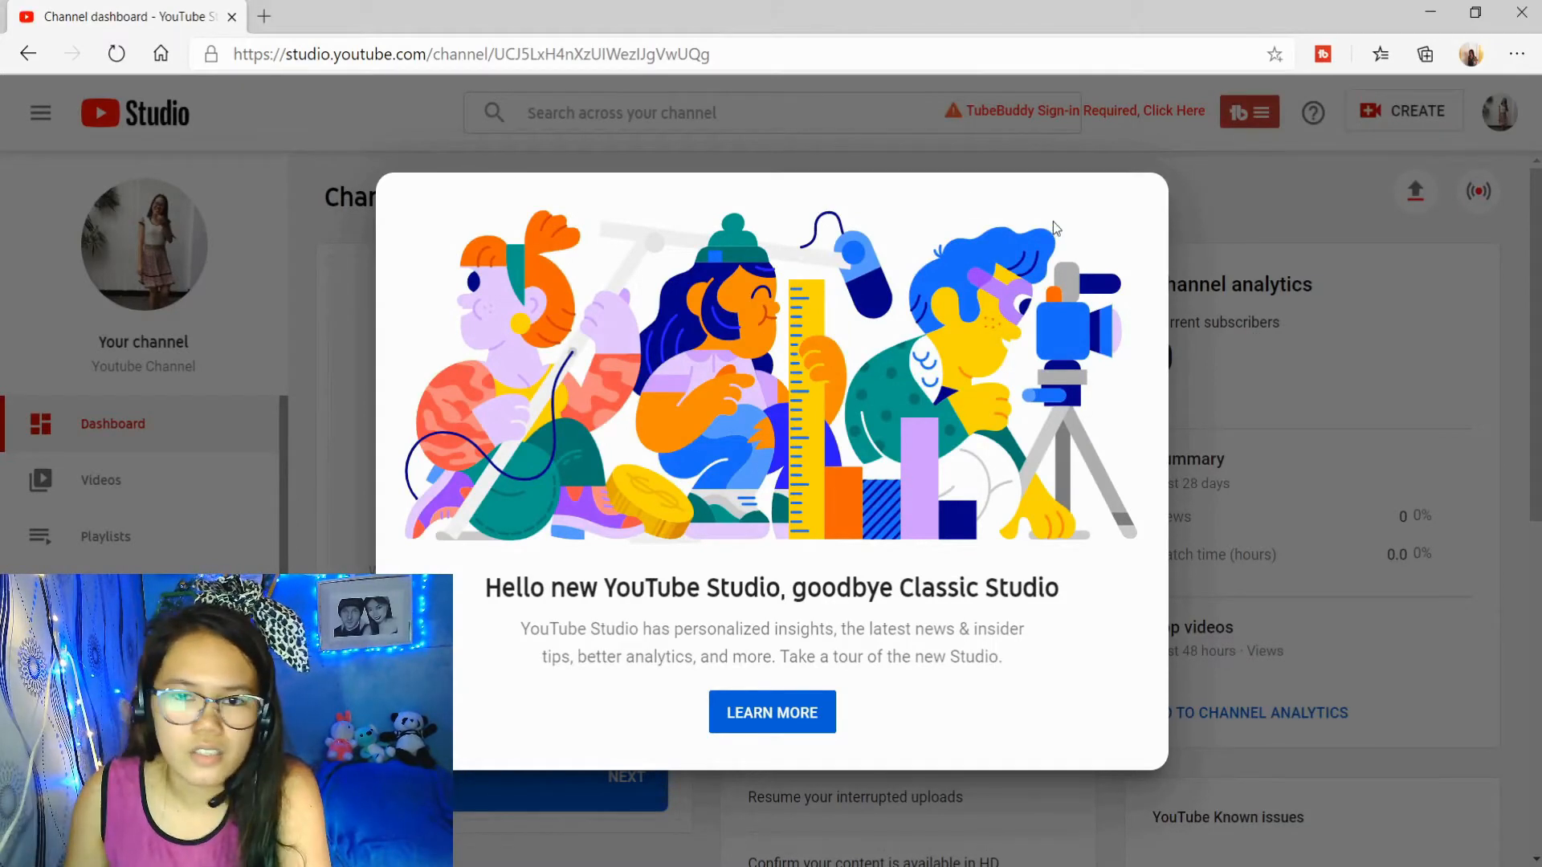
left_click(1270, 201)
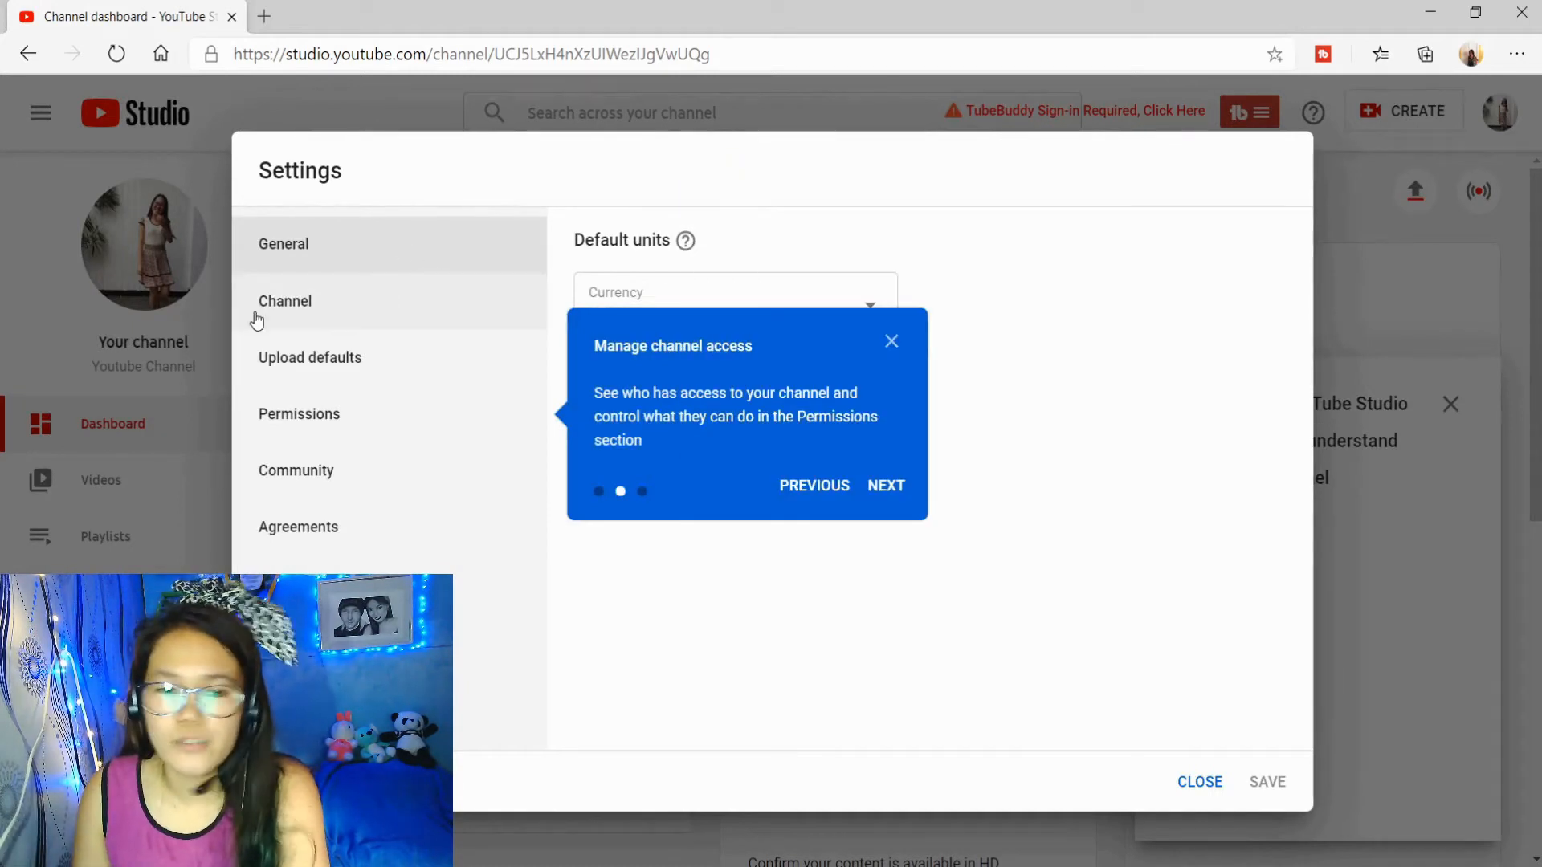
- In Channel settings, add the keywords funny and movie
left_click(328, 314)
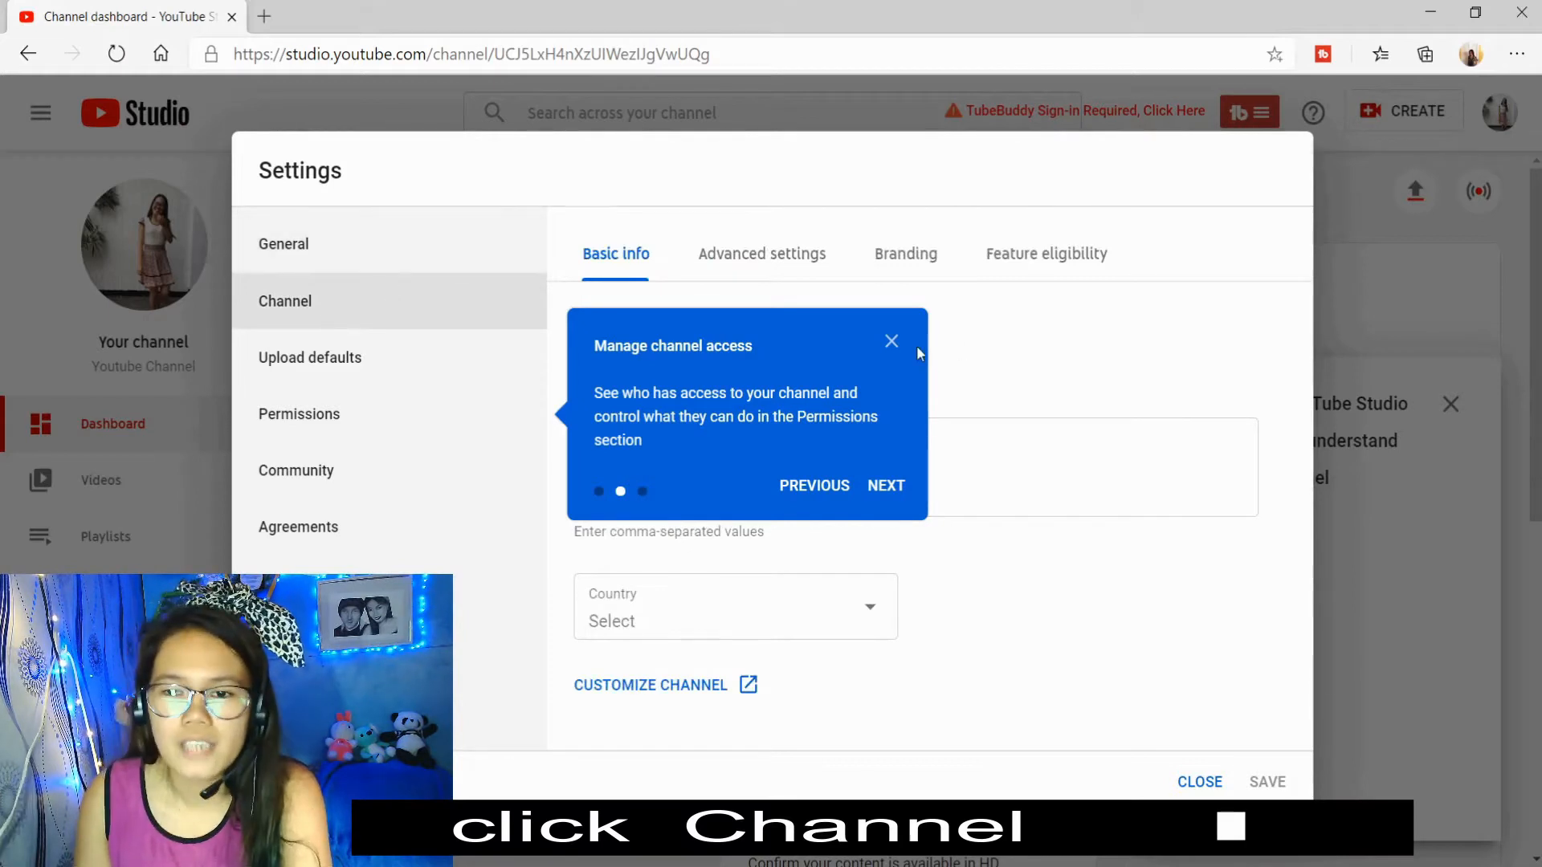
left_click(890, 342)
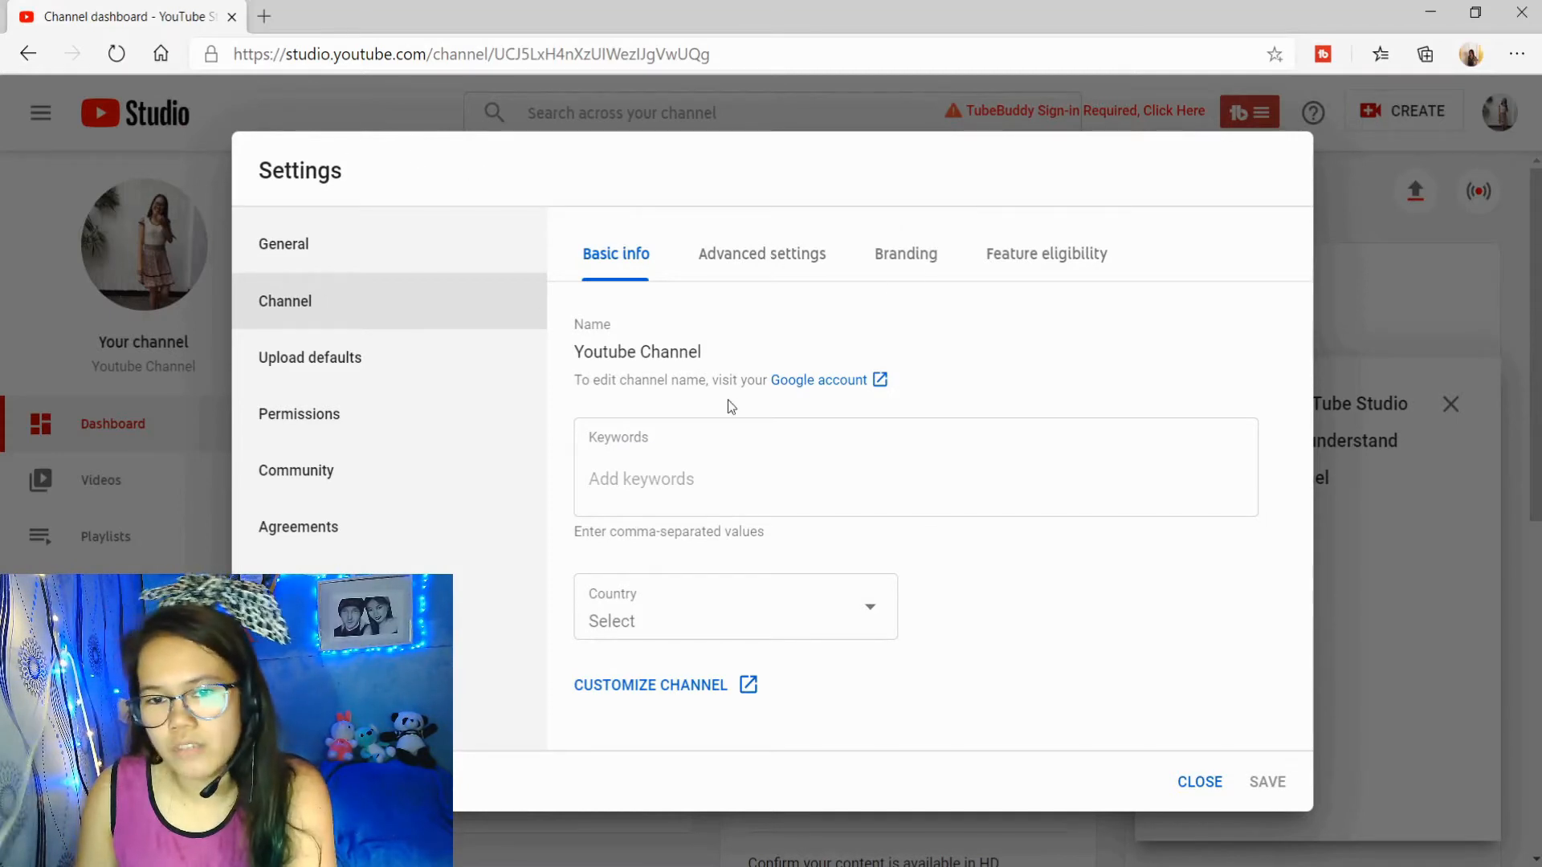
left_click(637, 474)
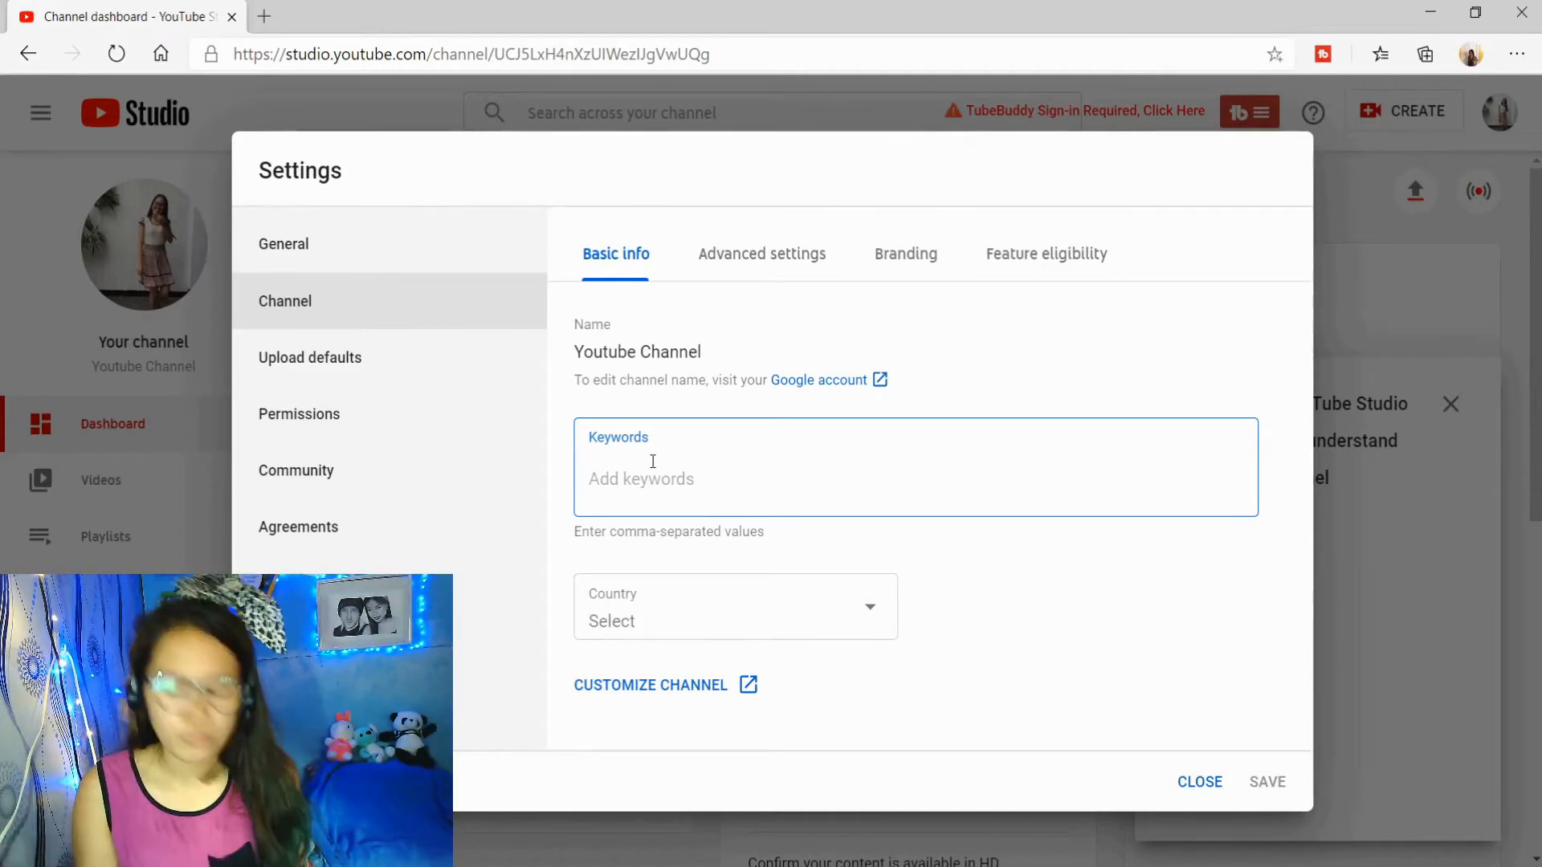
type("funny")
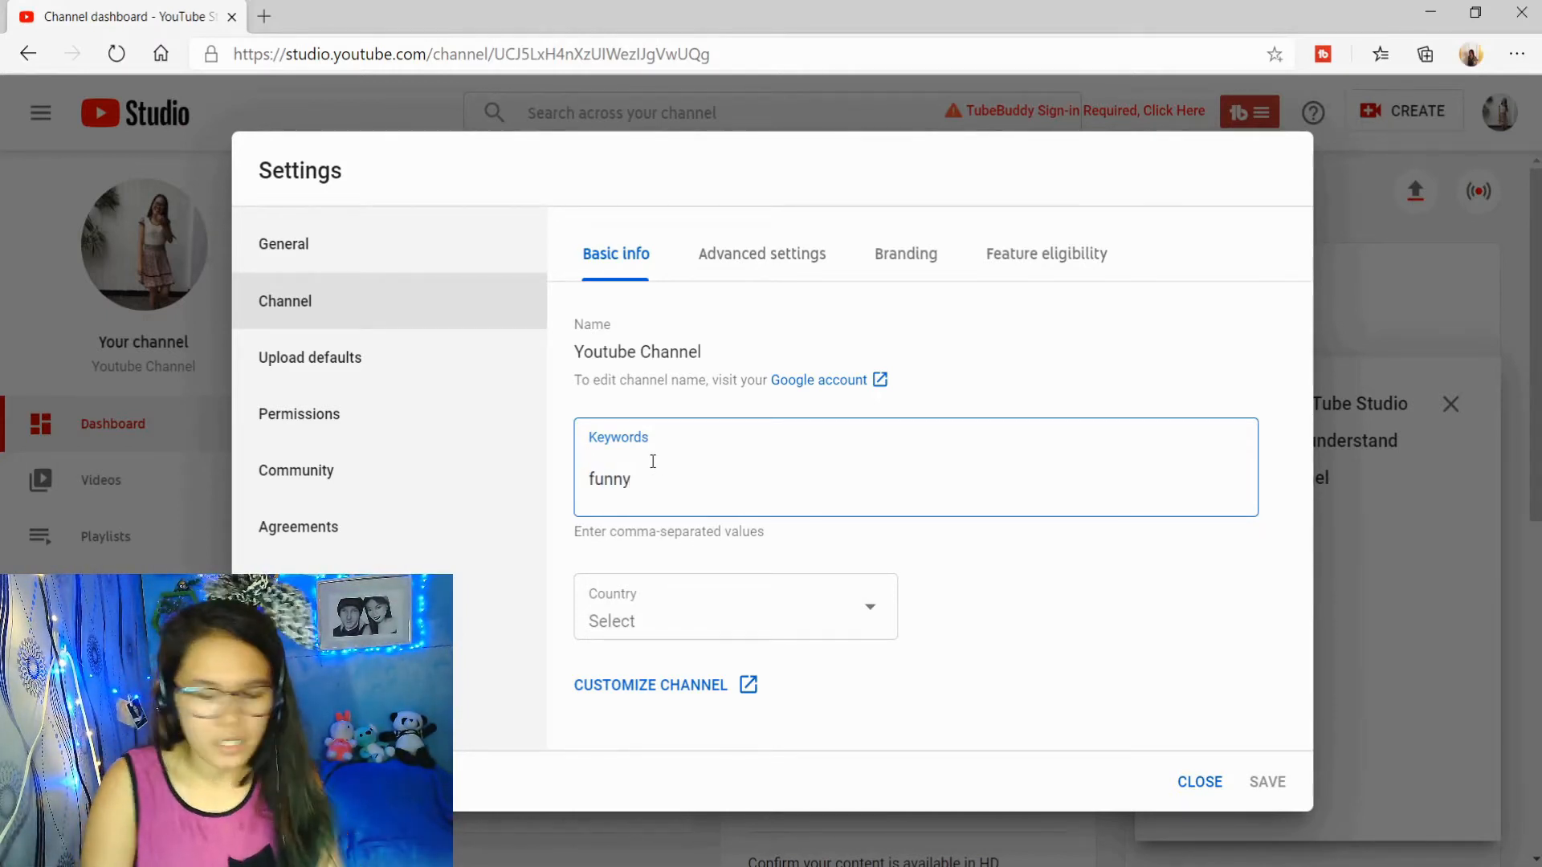
key("Tab")
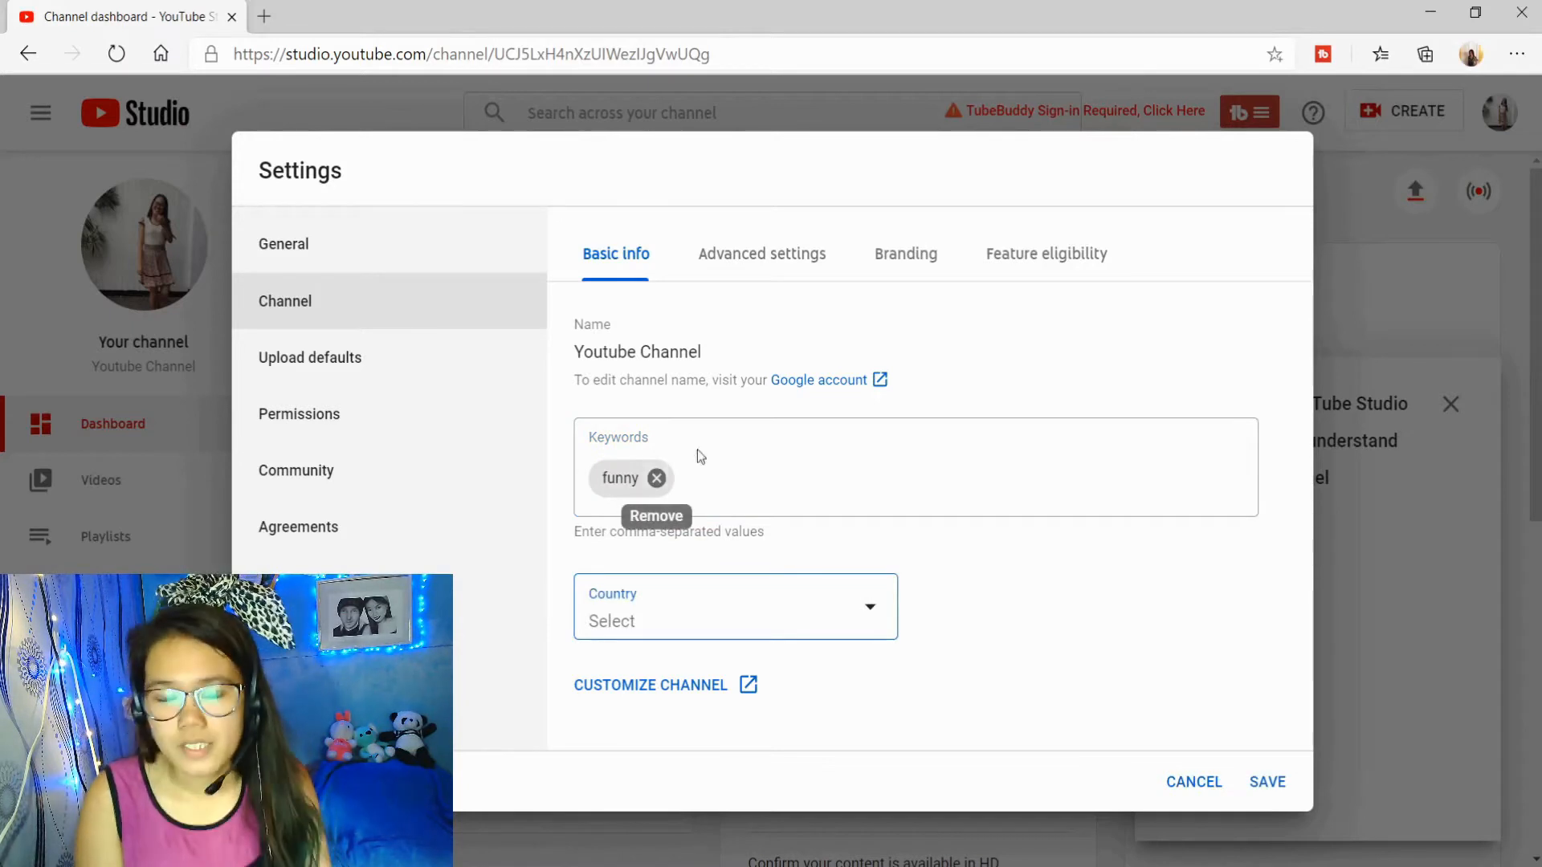
left_click(725, 477)
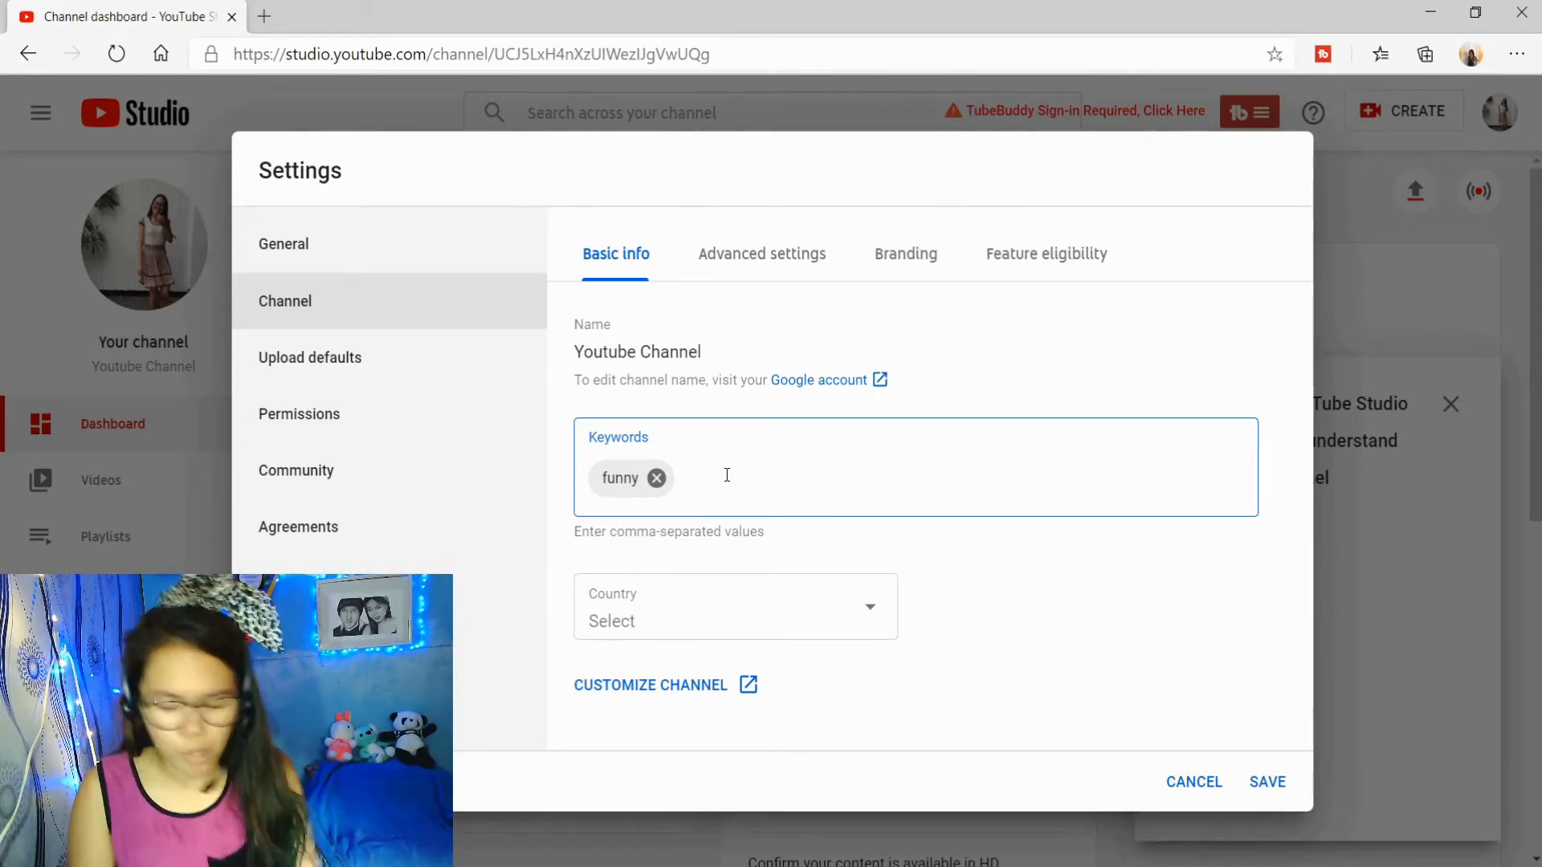
type("movie")
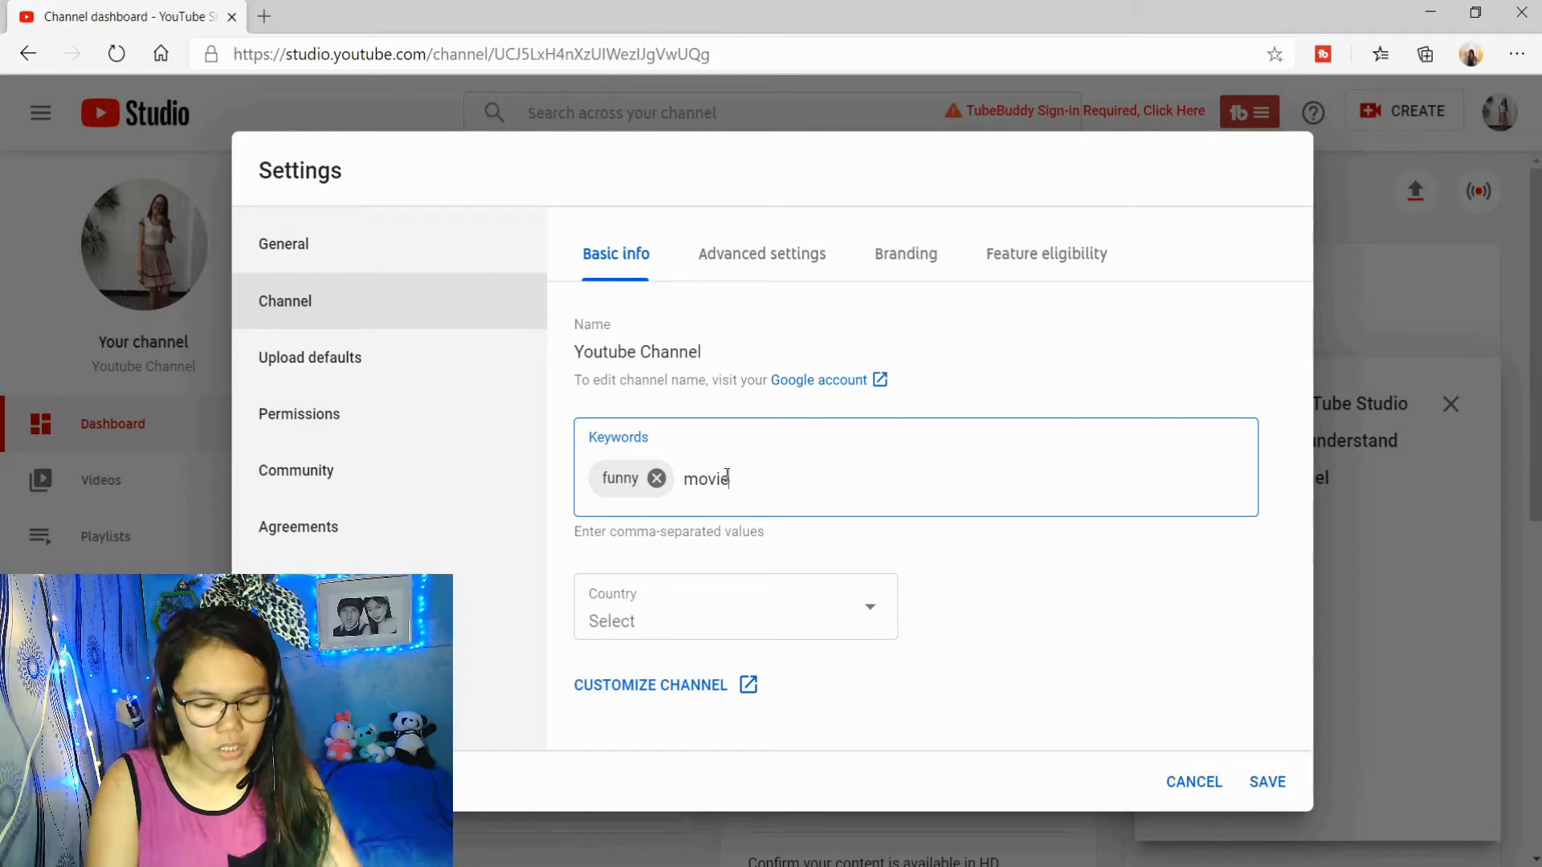
key("Tab")
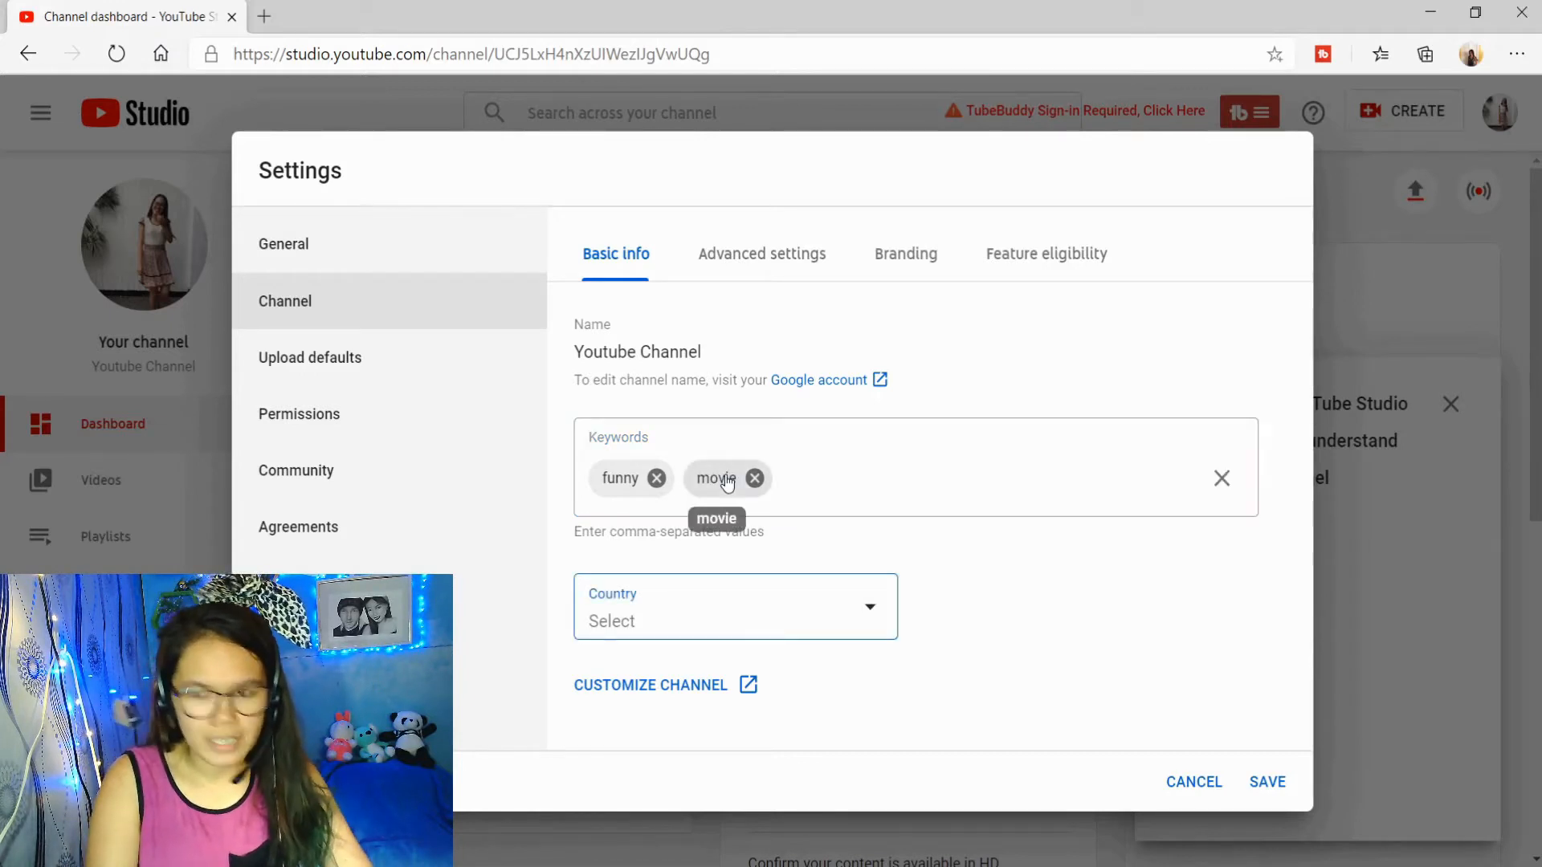
- Add the keywords funny movie and your channel
left_click(821, 482)
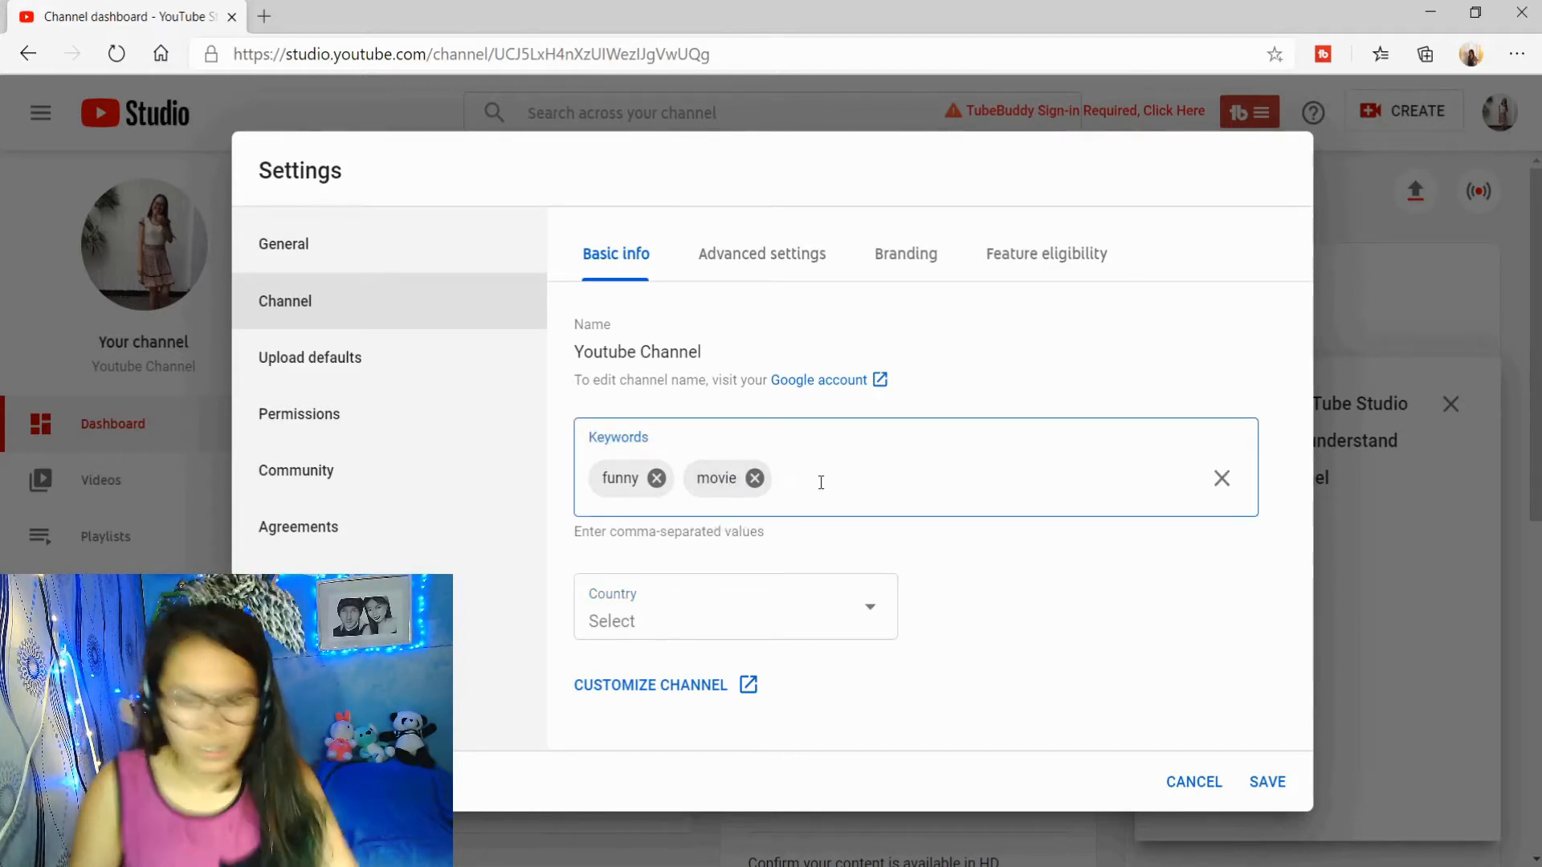
type("funny")
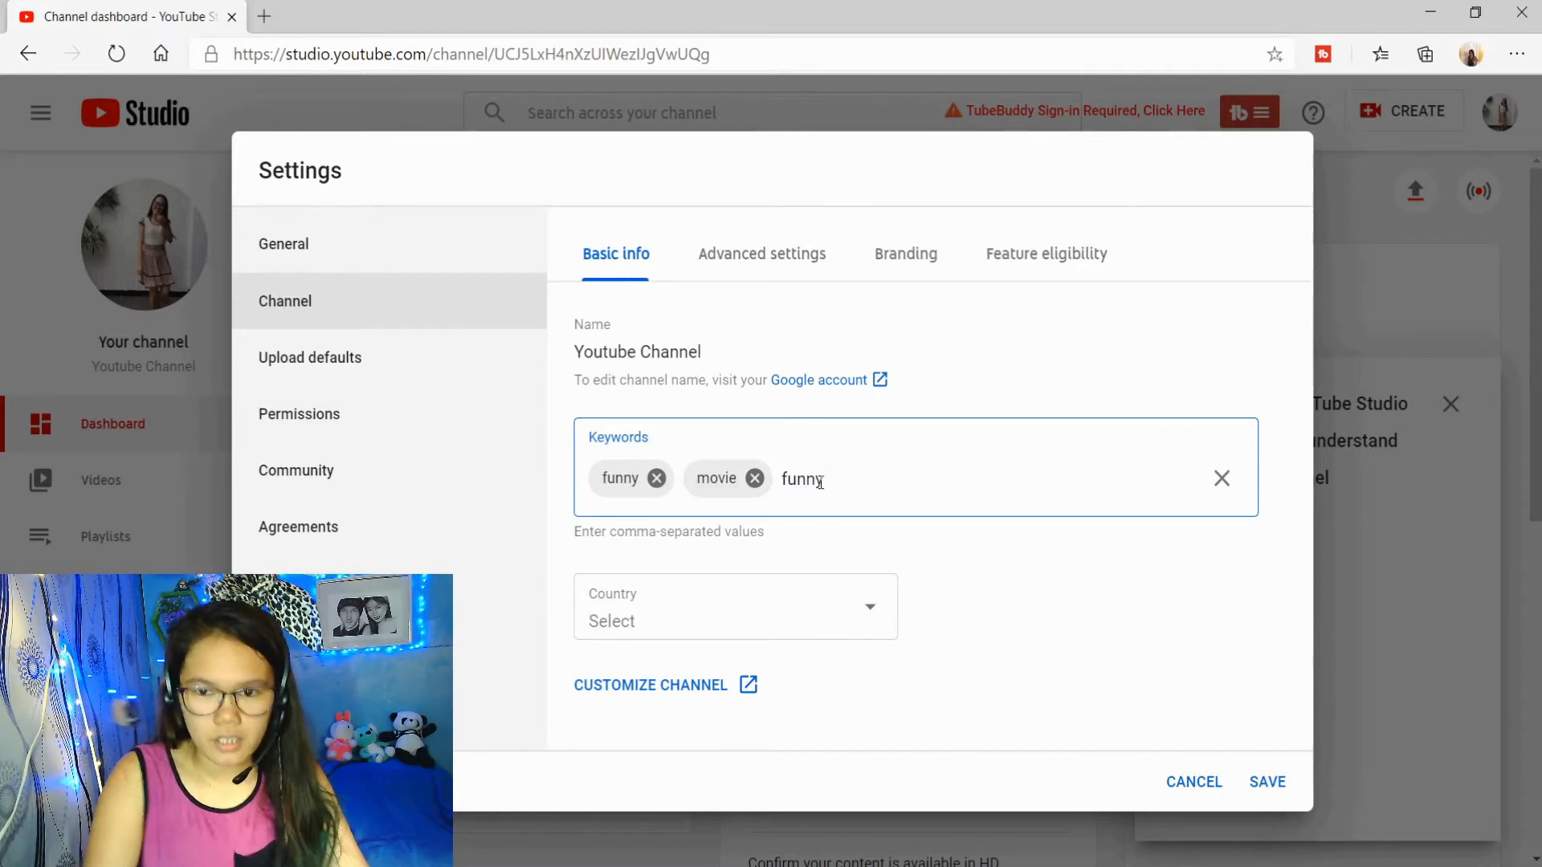
type(" movie")
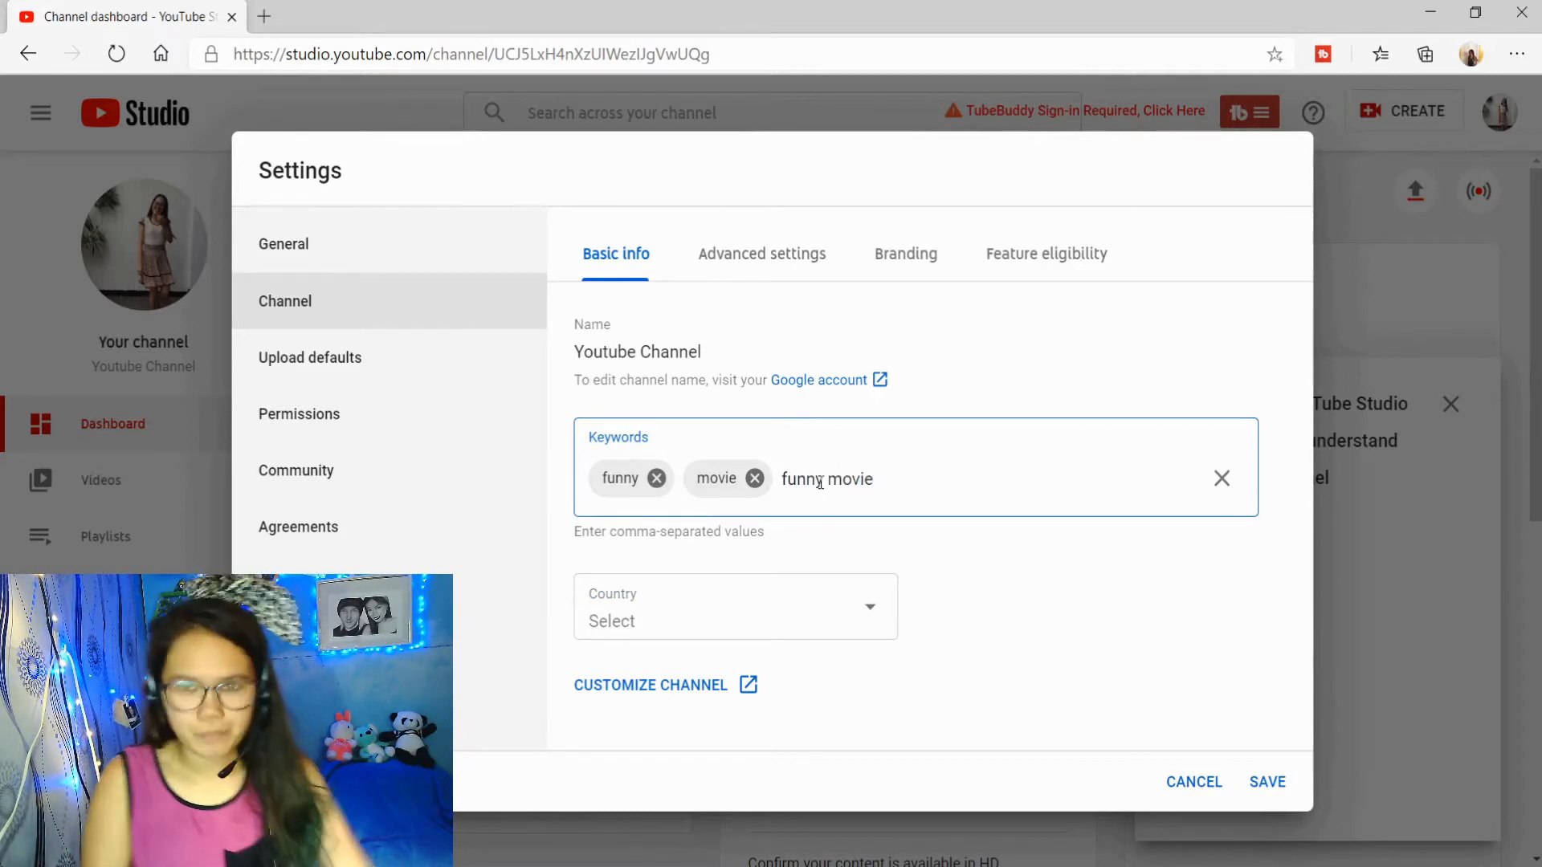
key("Tab")
left_click(968, 482)
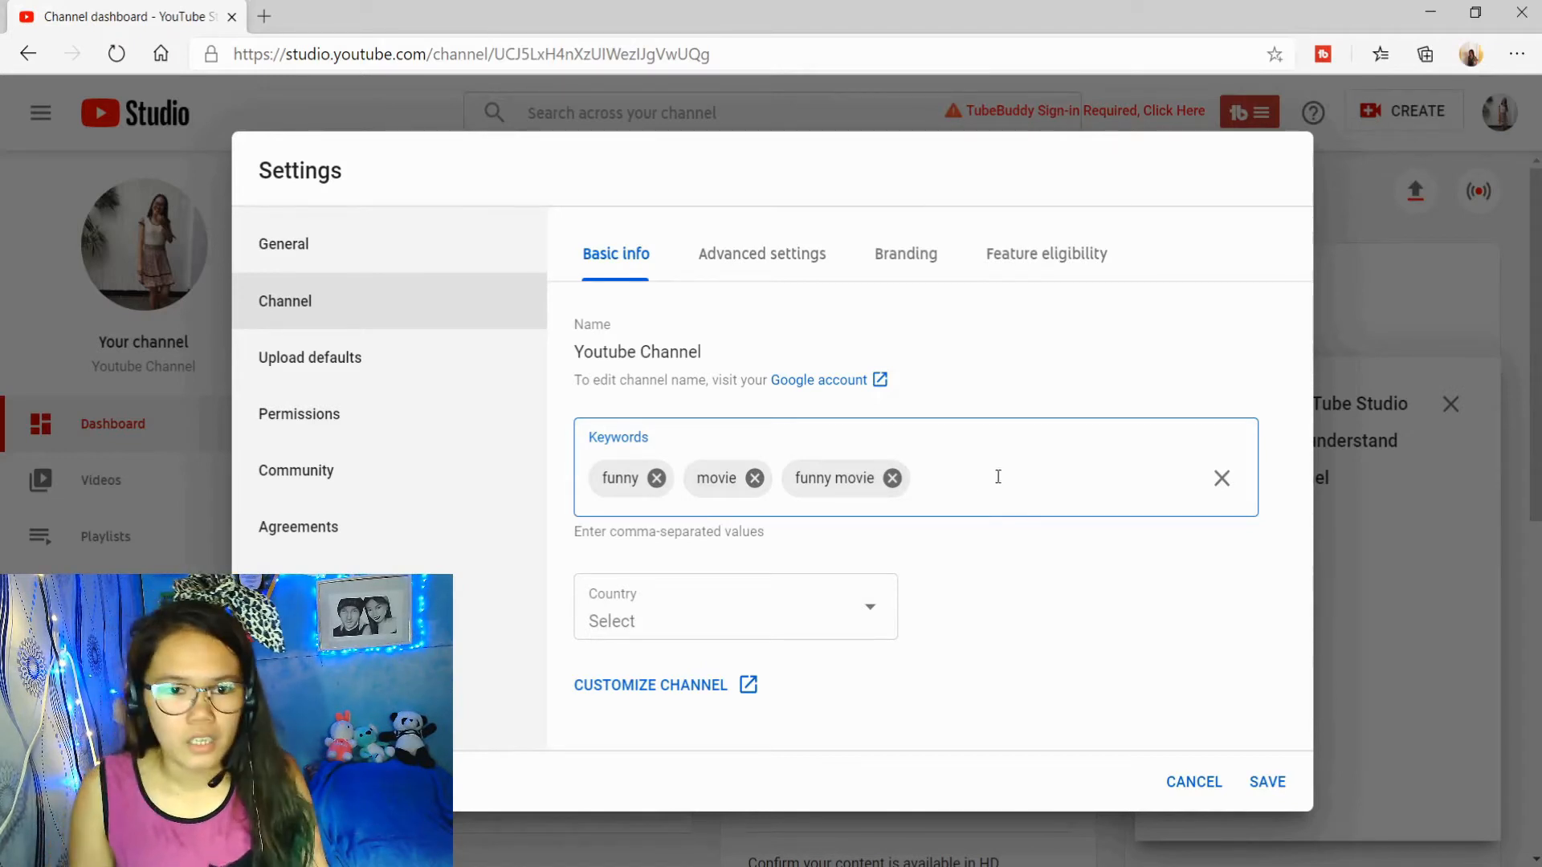
type("your c")
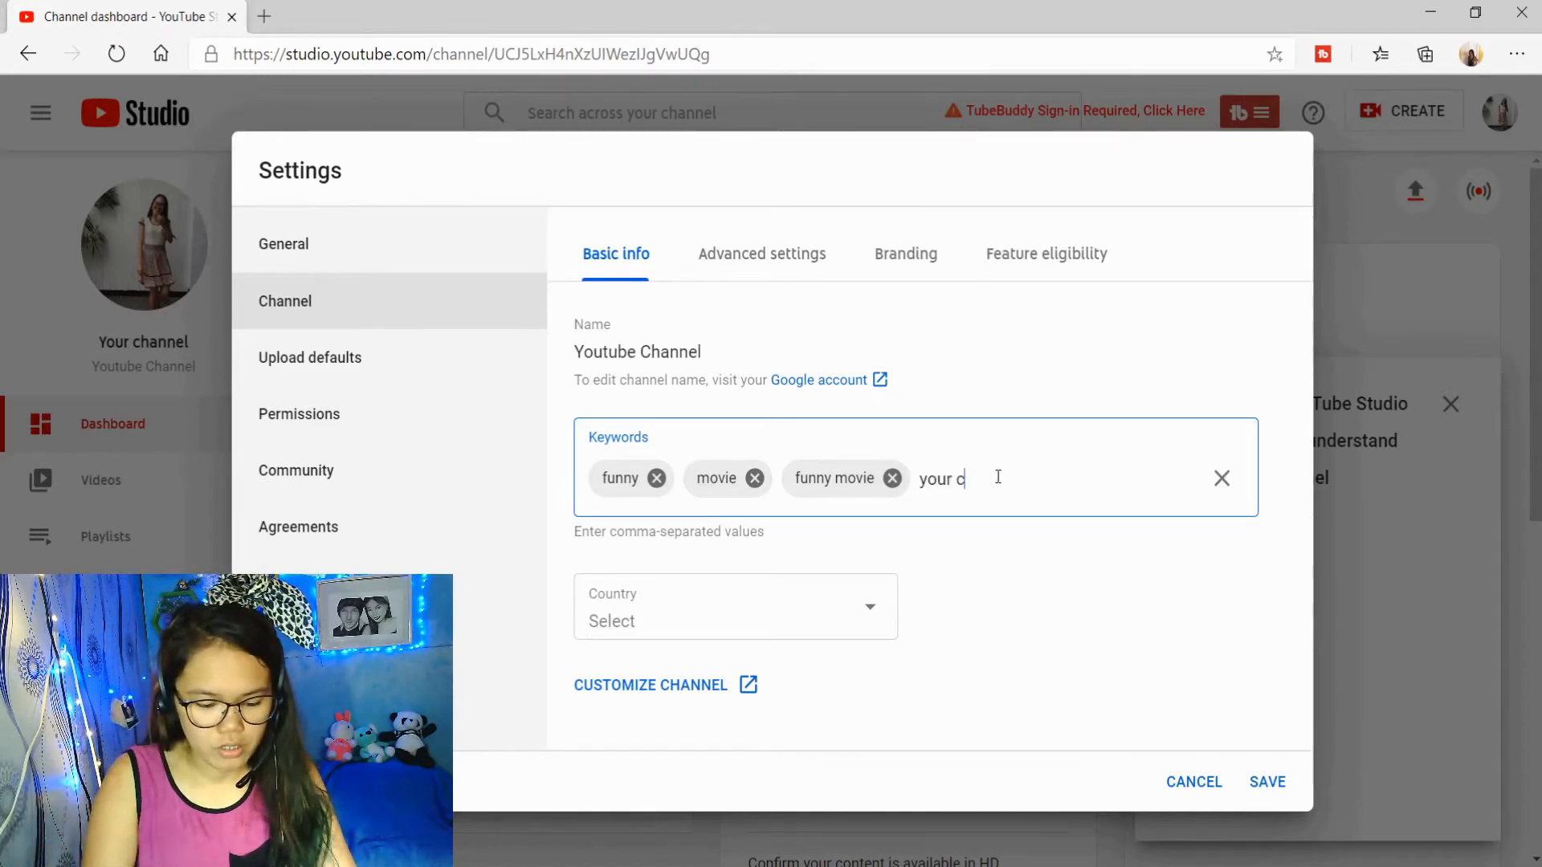
type("hannel")
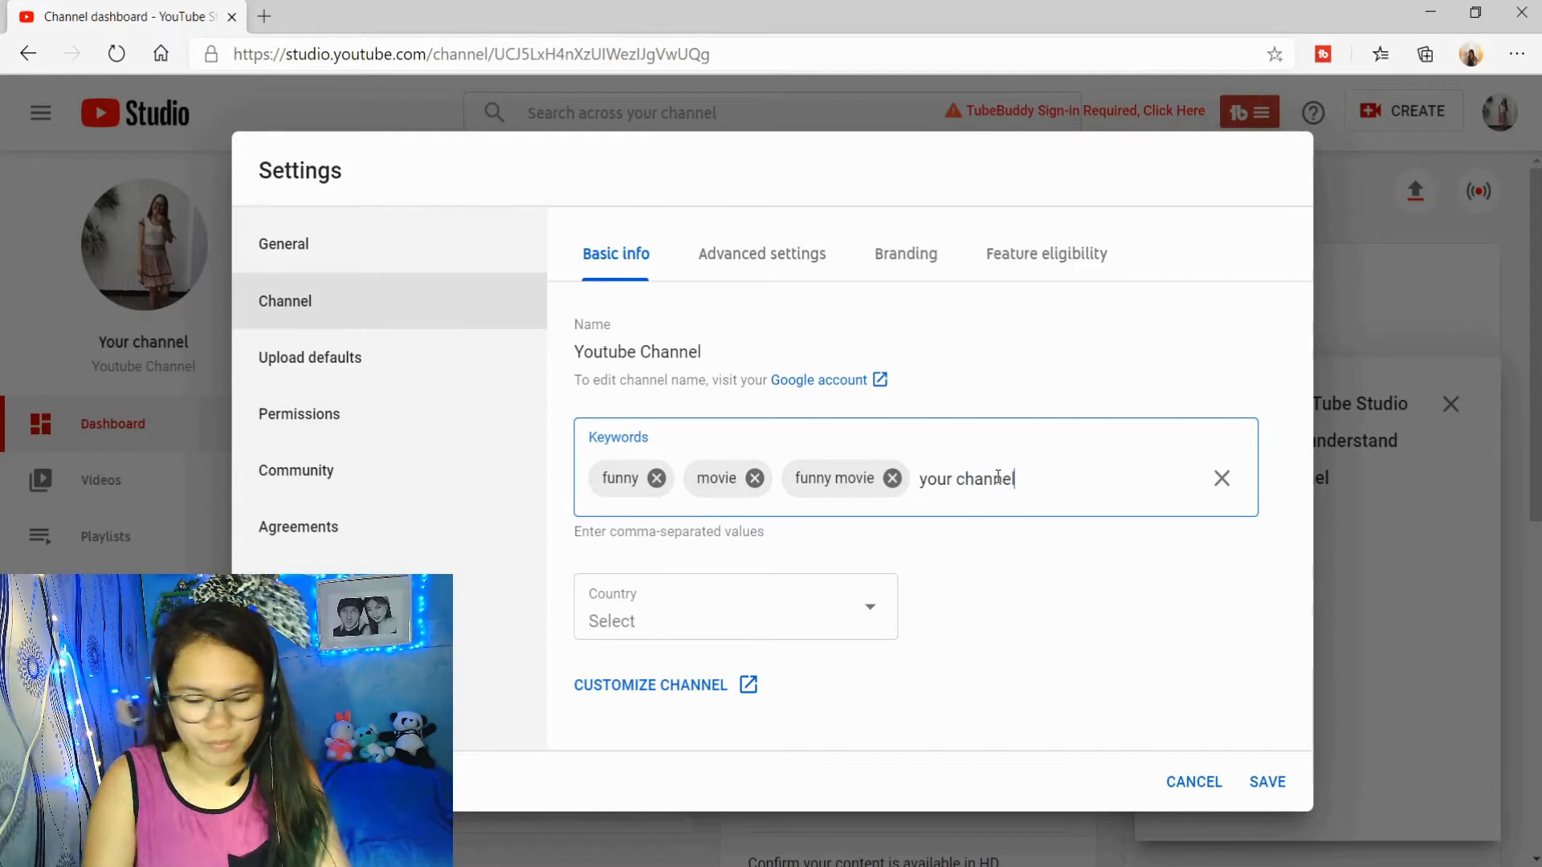
key("Tab")
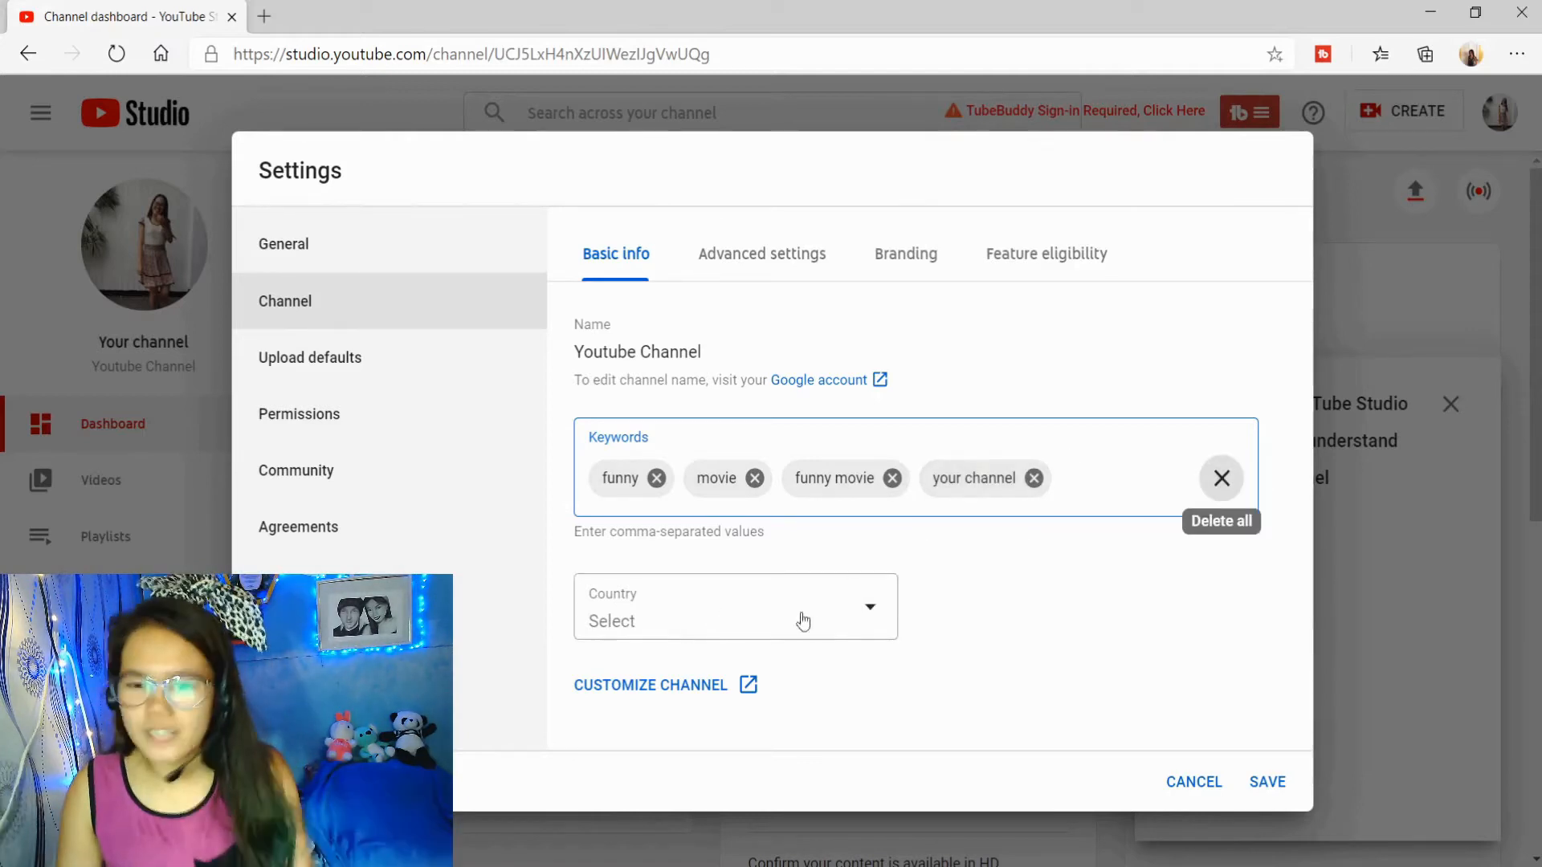
- Pick Philippines from the Country dropdown in the channel's basic info
left_click(866, 620)
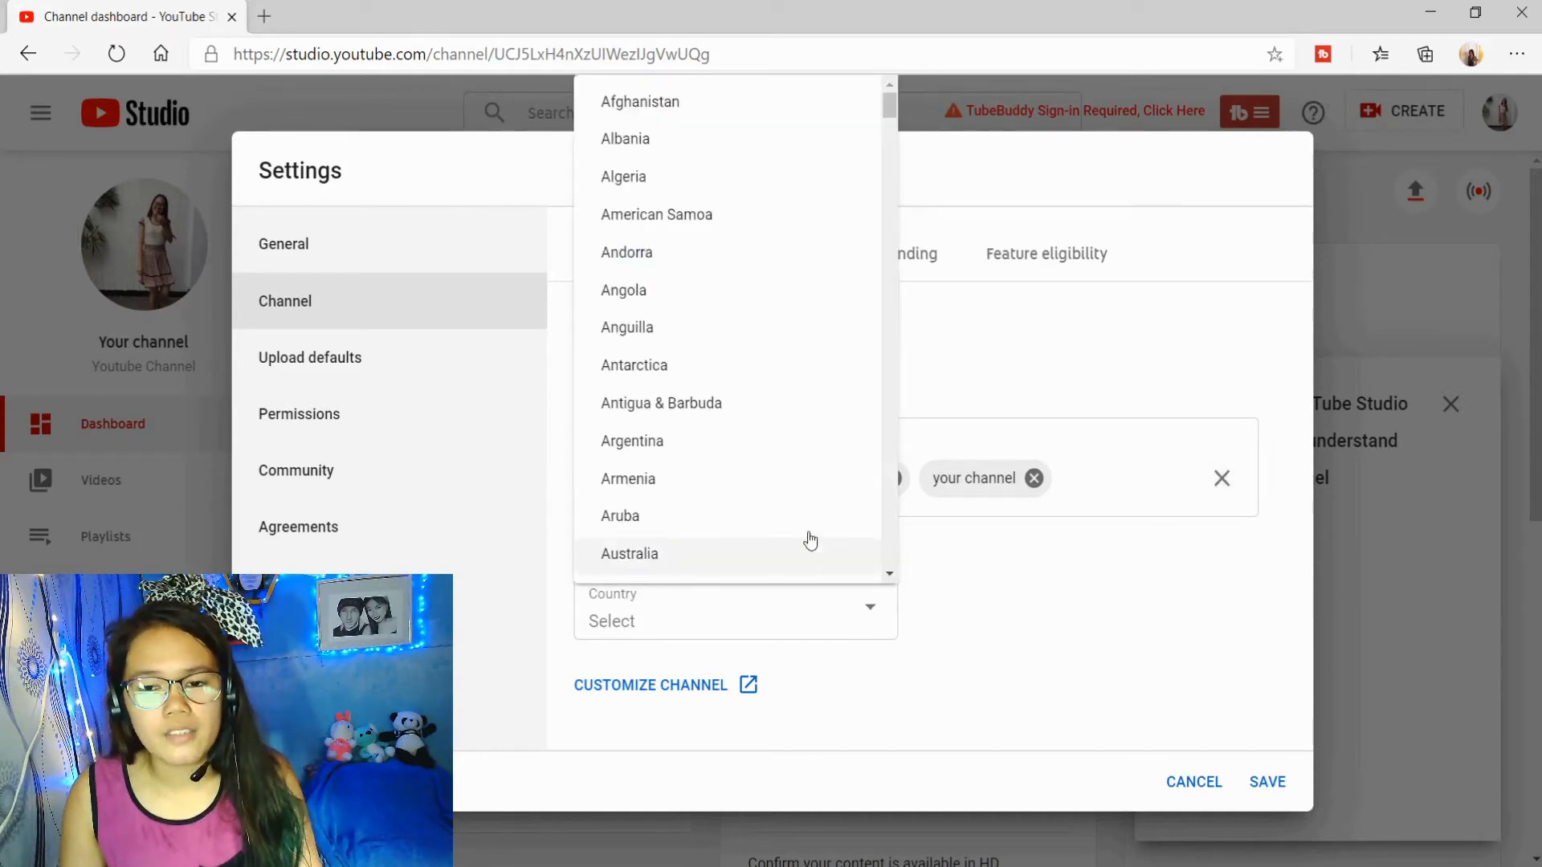
scroll(814, 261, "down", 5)
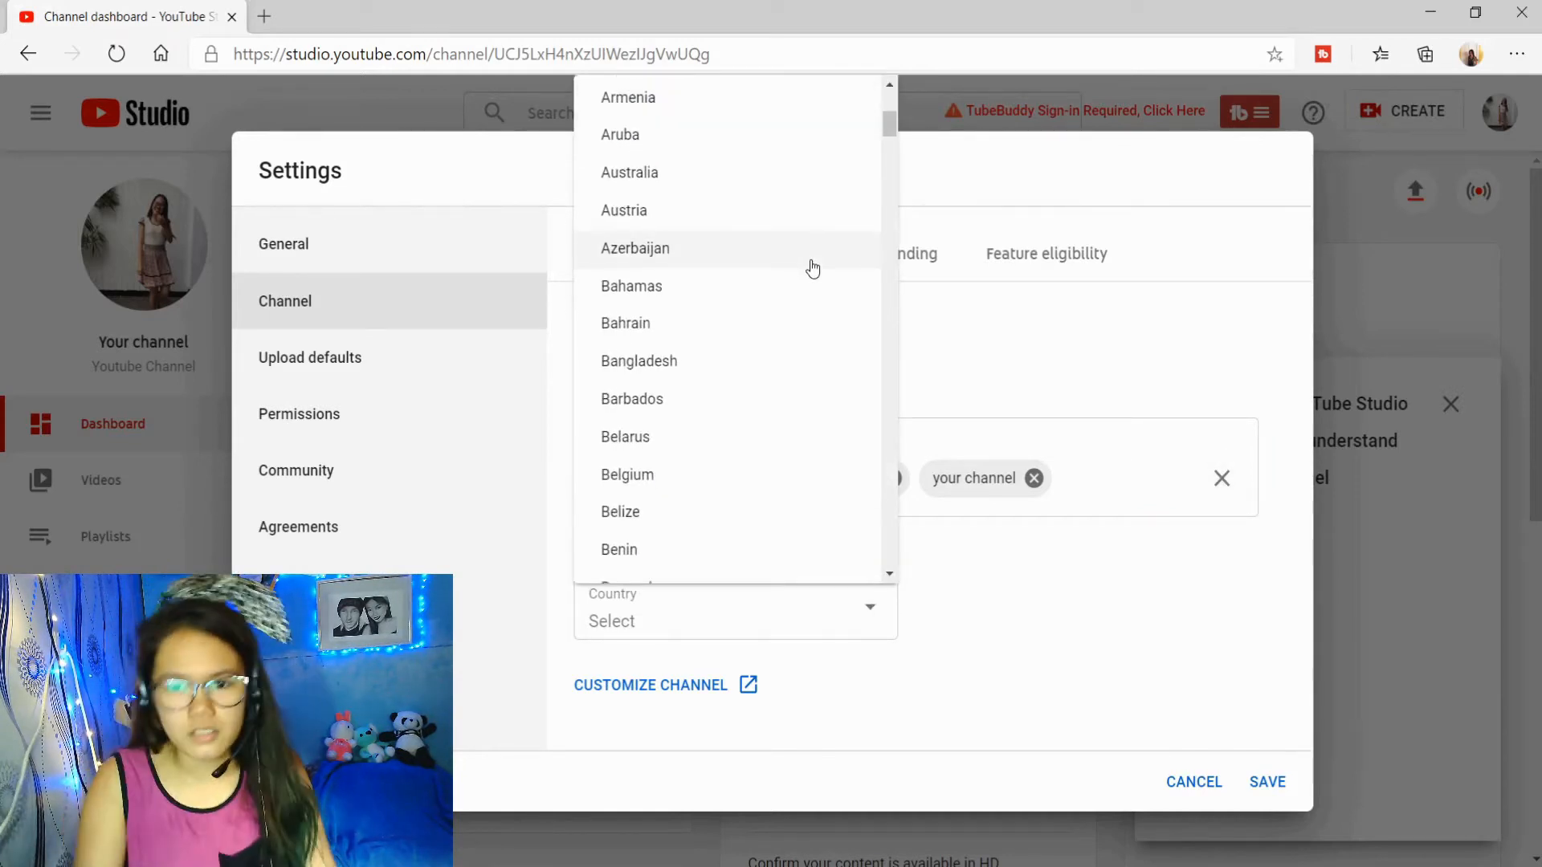
scroll(880, 269, "down", 4)
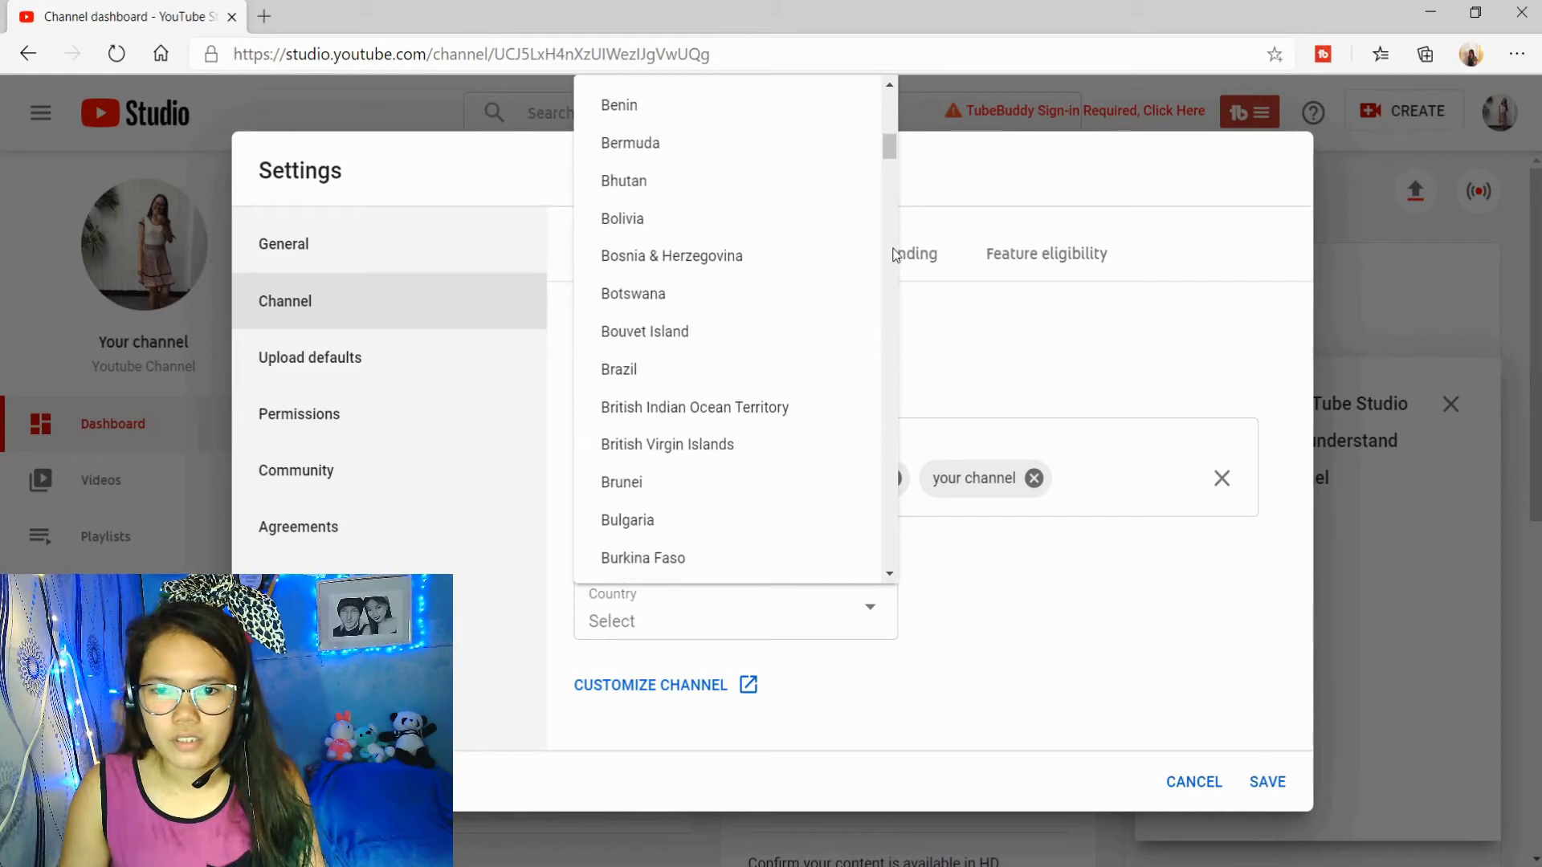
scroll(768, 300, "down", 15)
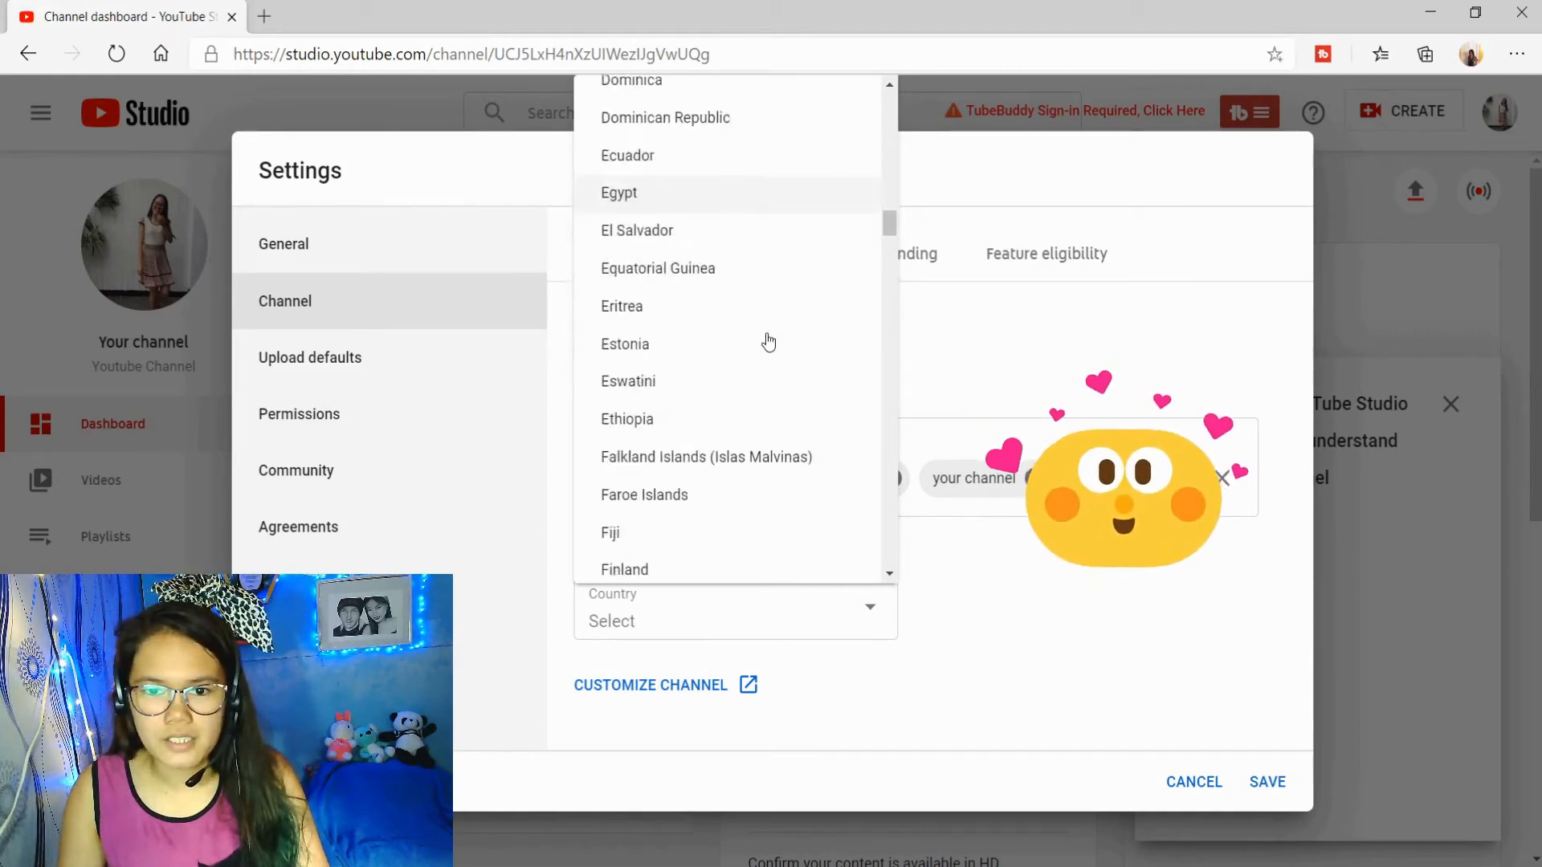
scroll(784, 347, "down", 10)
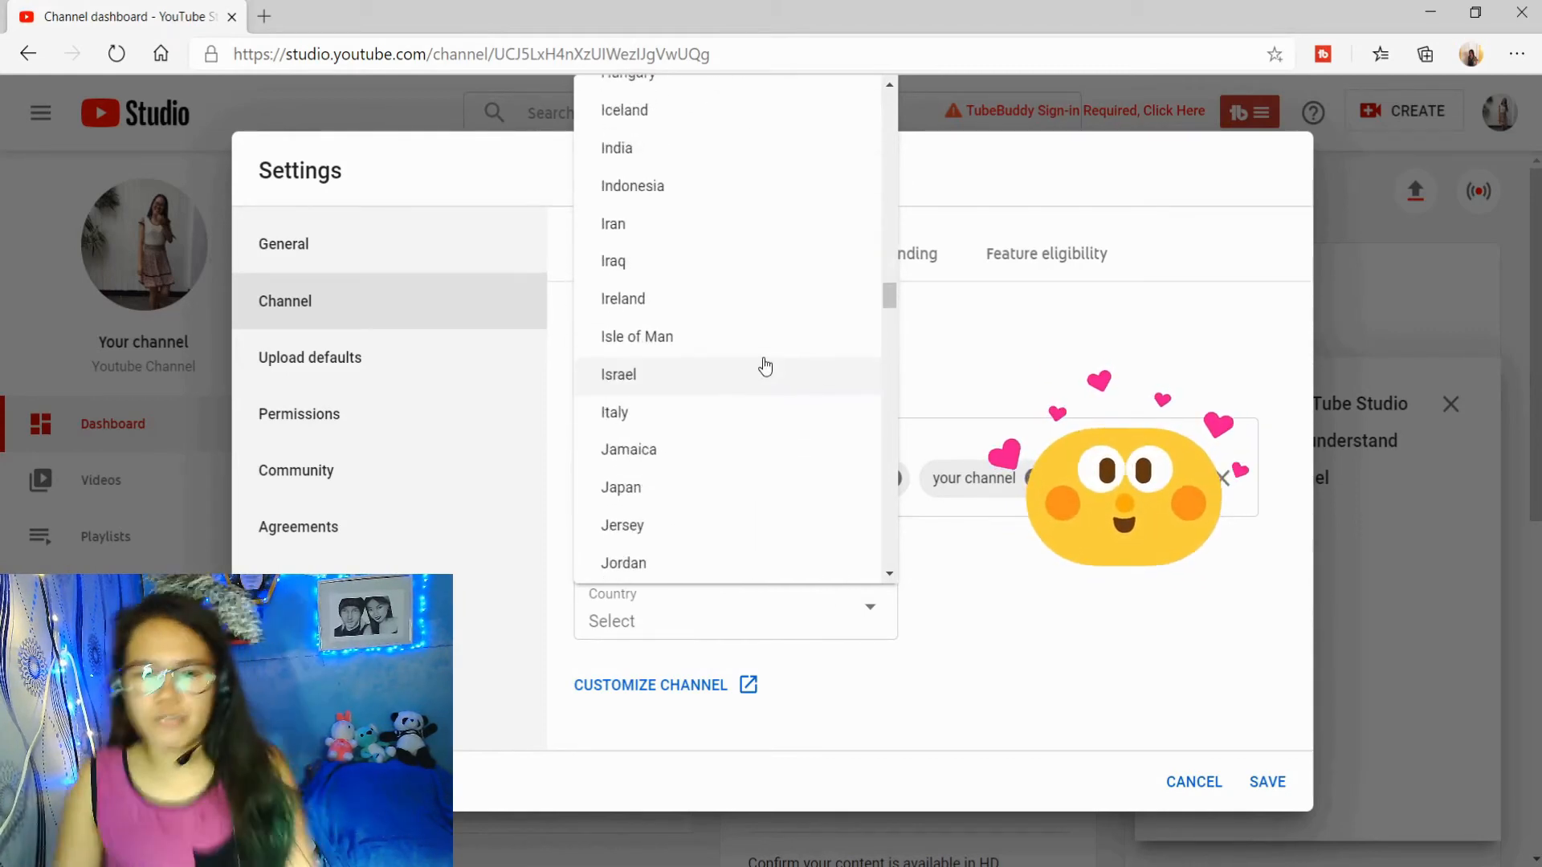
scroll(775, 351, "down", 13)
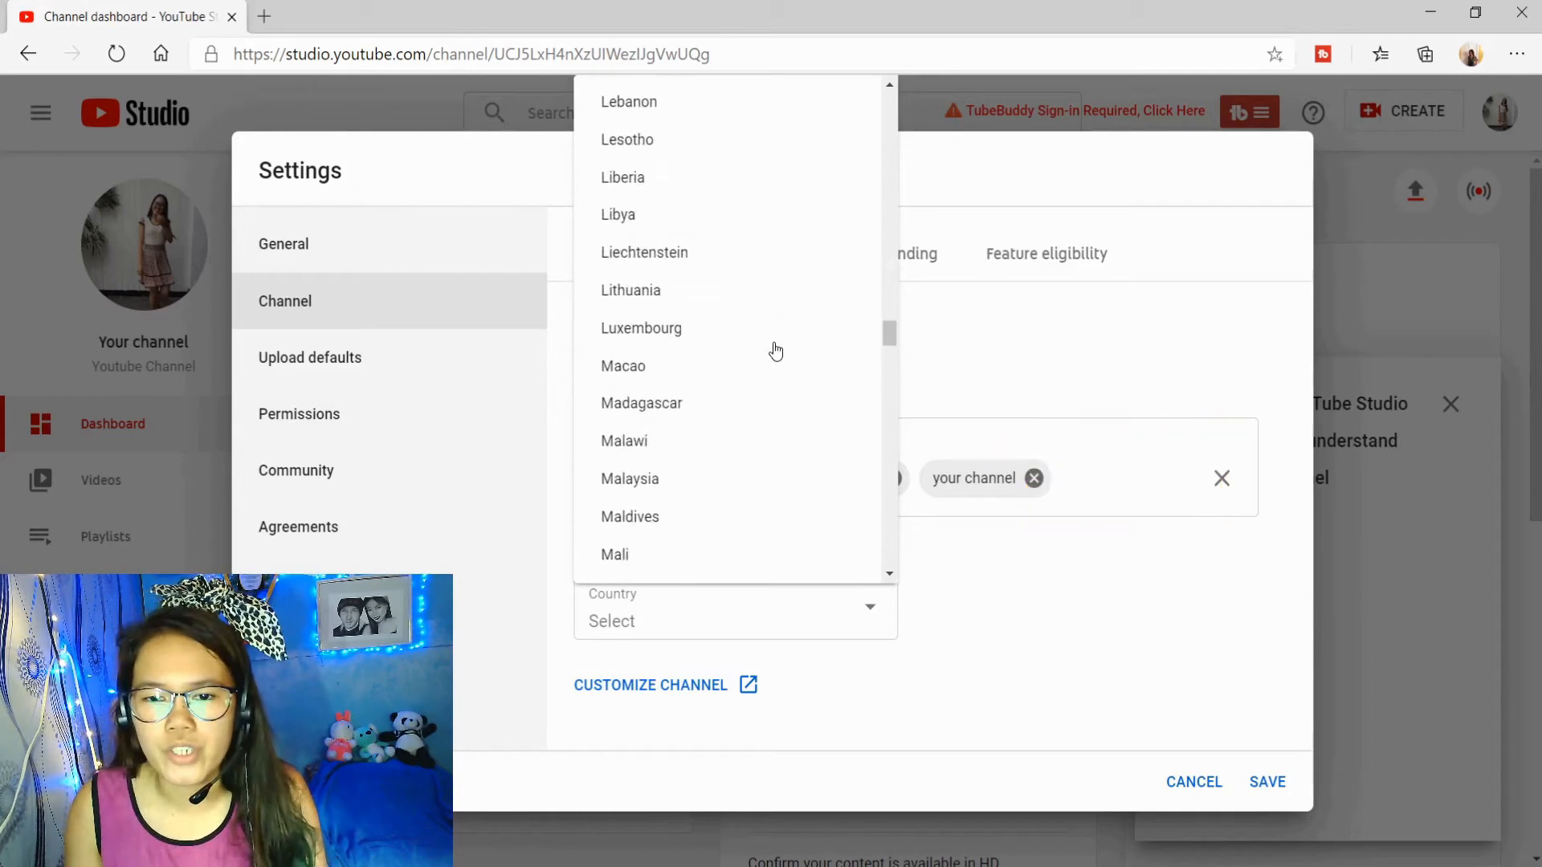
scroll(775, 351, "down", 10)
left_click(630, 385)
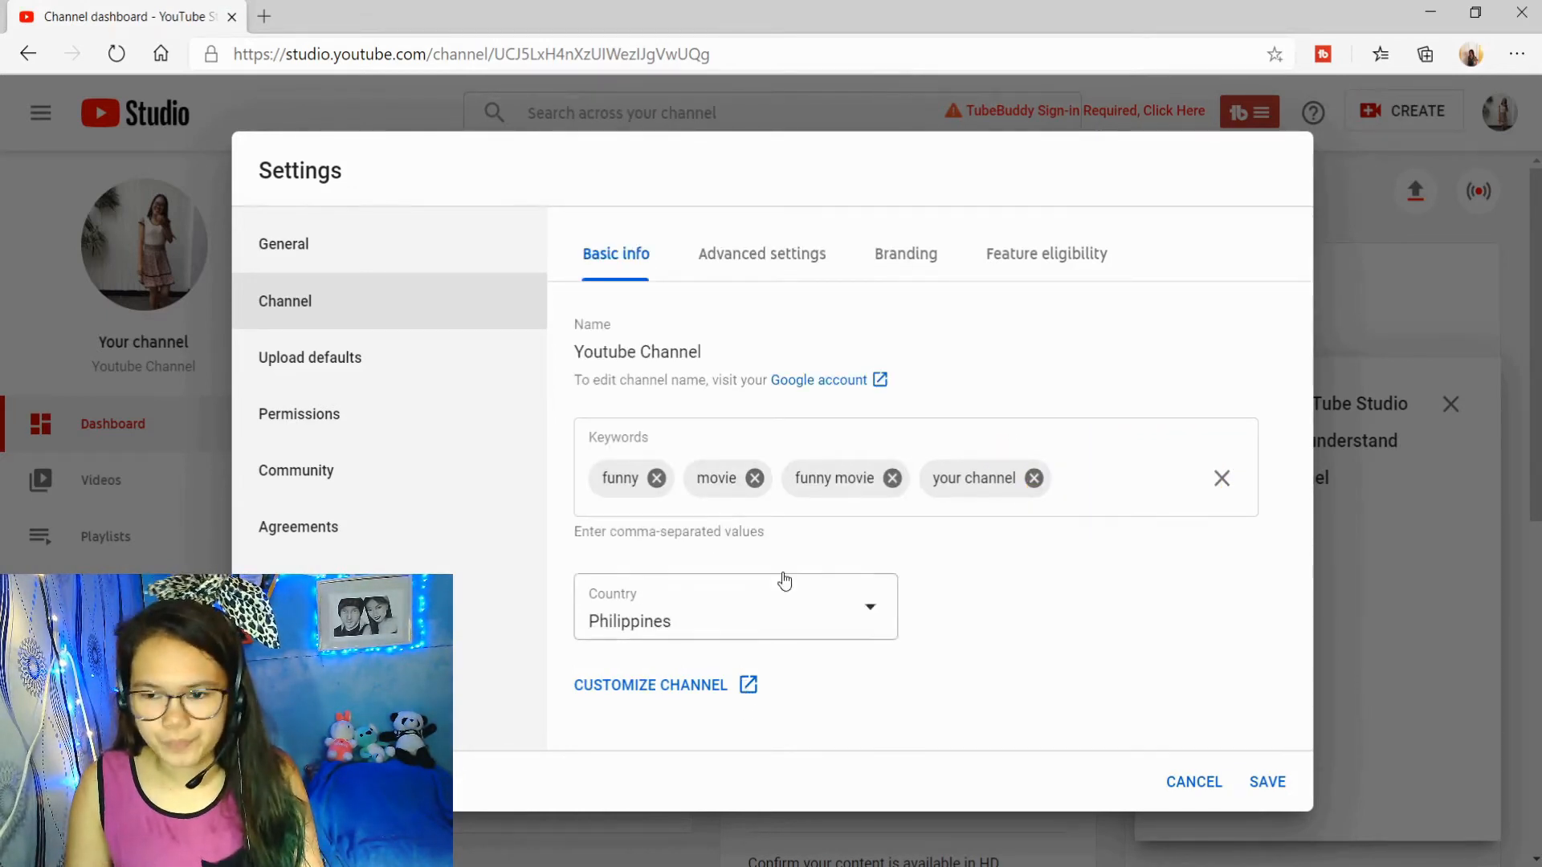
- Under Advanced settings, set the channel as not made for kids
left_click(753, 254)
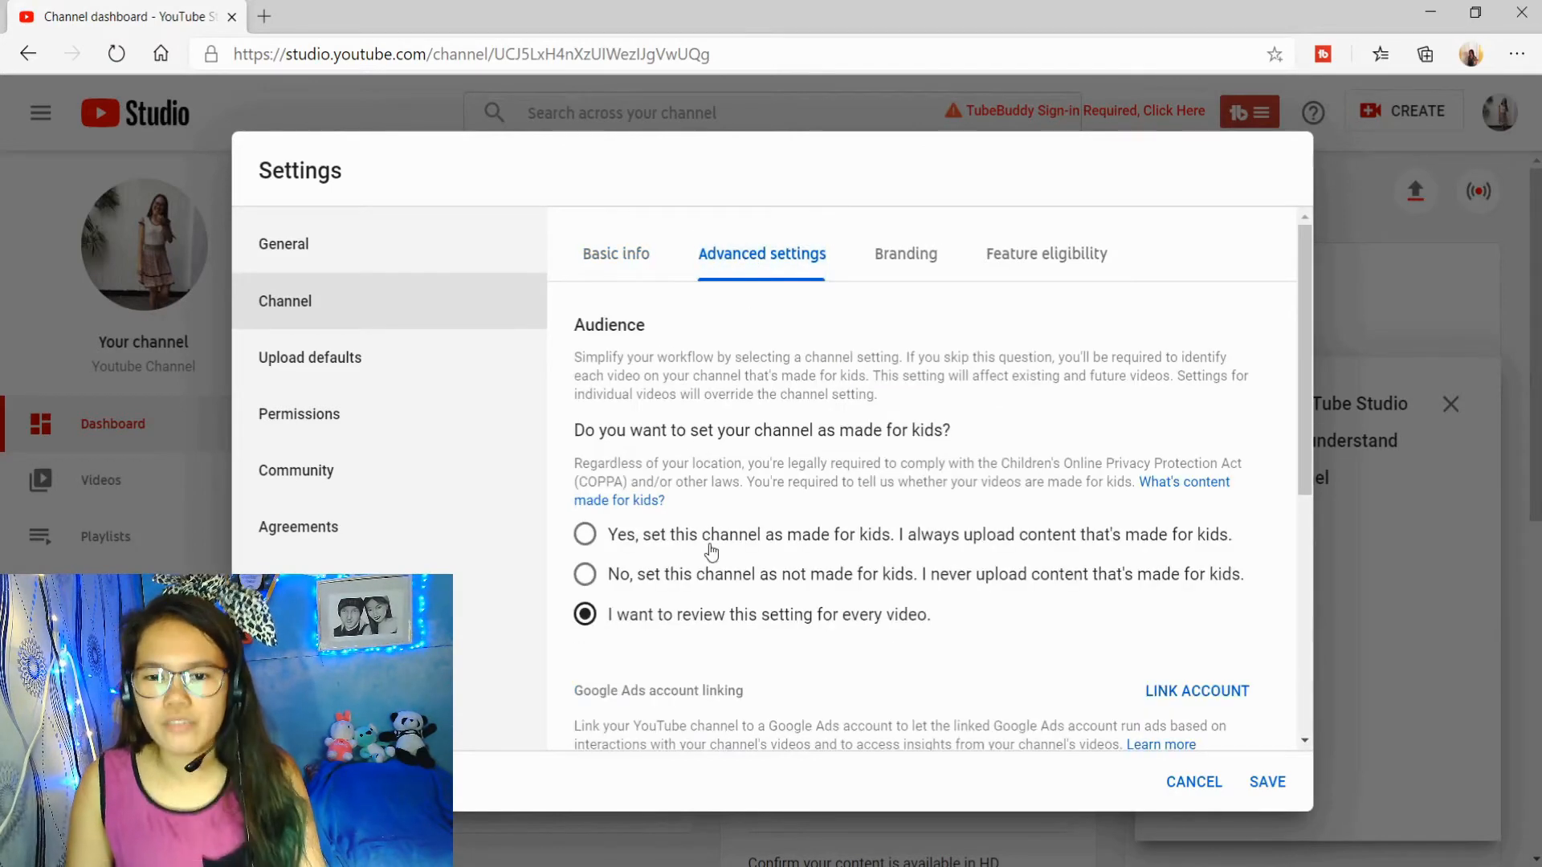
scroll(709, 542, "down", 2)
scroll(706, 543, "up", 2)
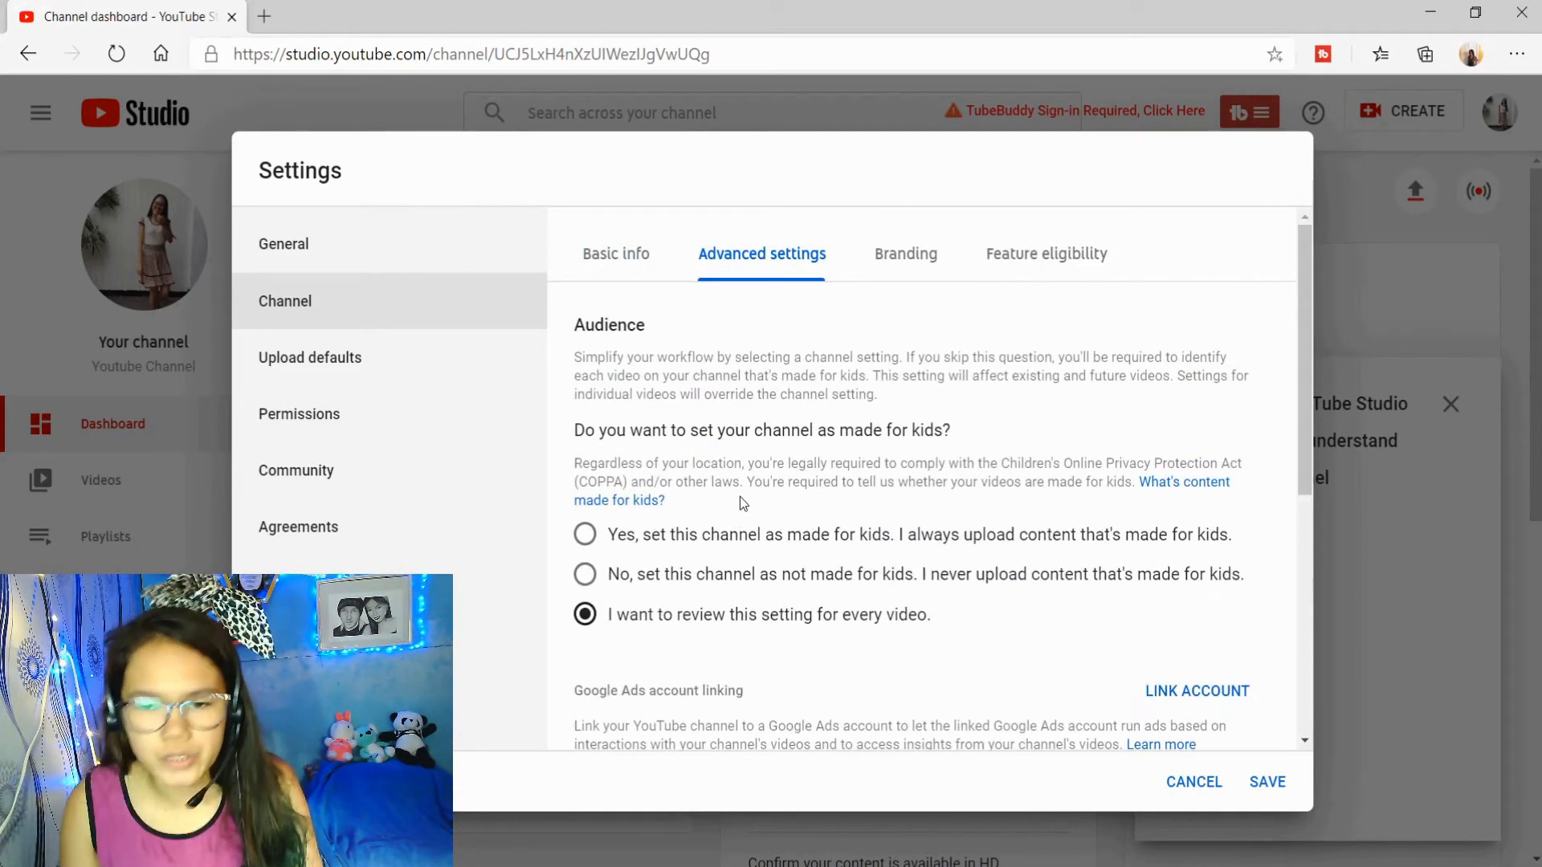
left_click(585, 575)
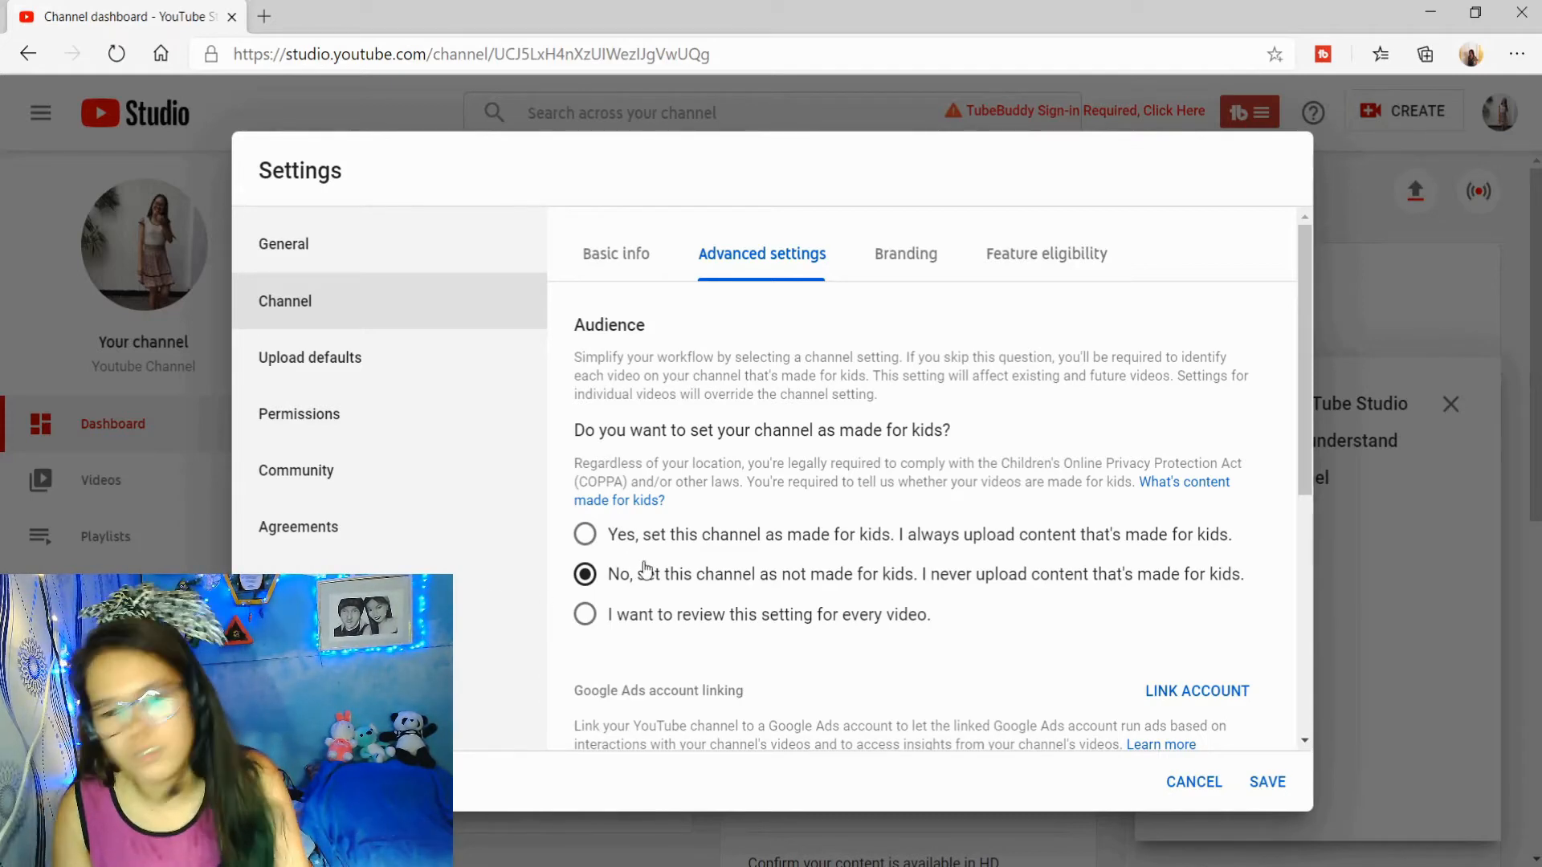
scroll(836, 603, "down", 4)
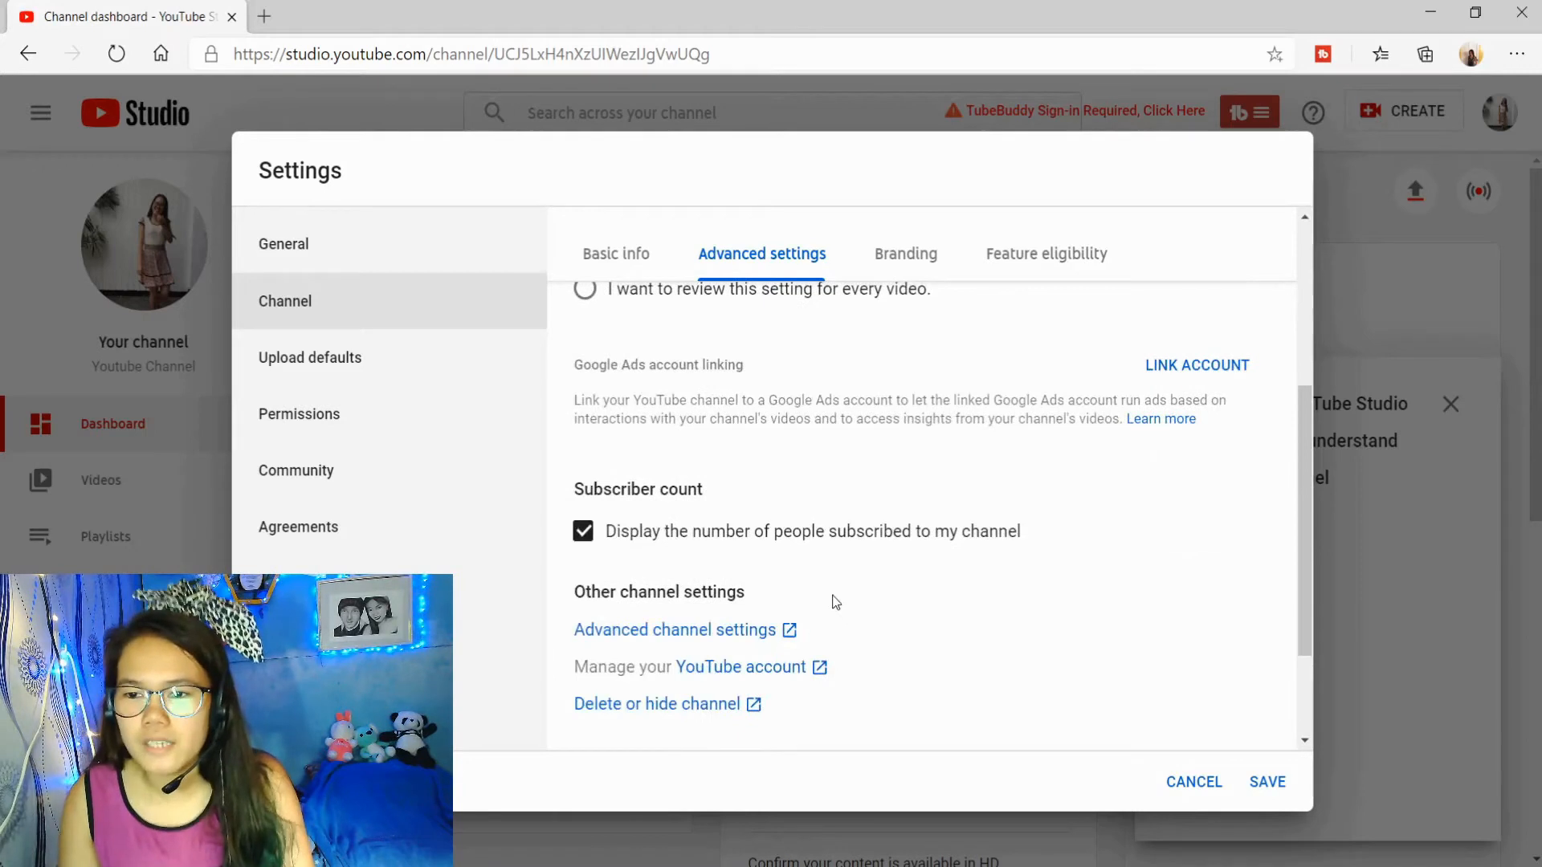
scroll(836, 602, "down", 2)
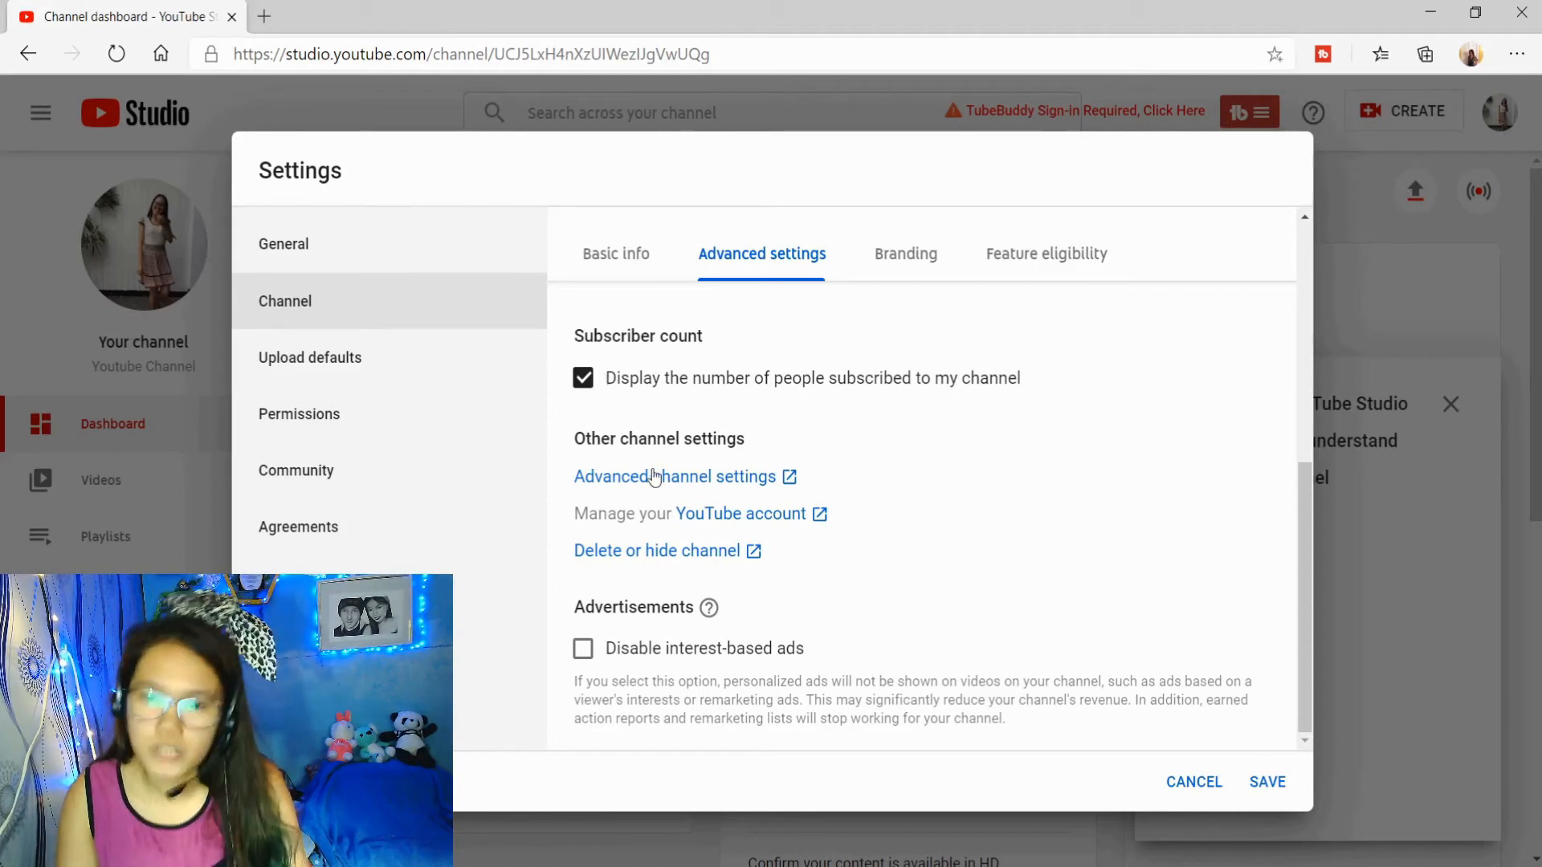
- Upload the logo as a video watermark shown for the entire video, then save
left_click(924, 267)
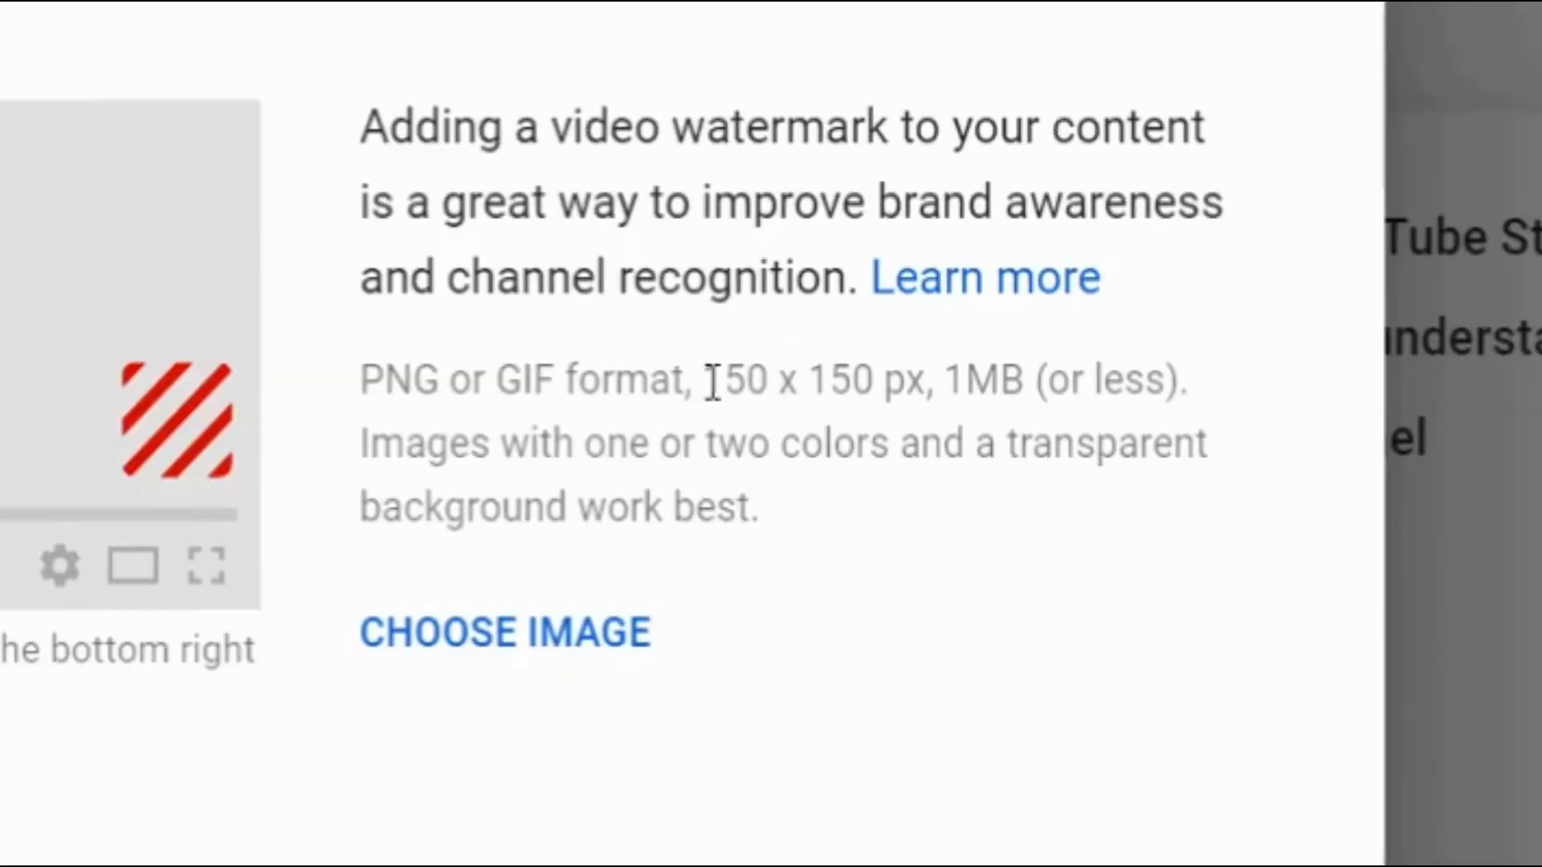
left_click_drag(957, 421, 1216, 431)
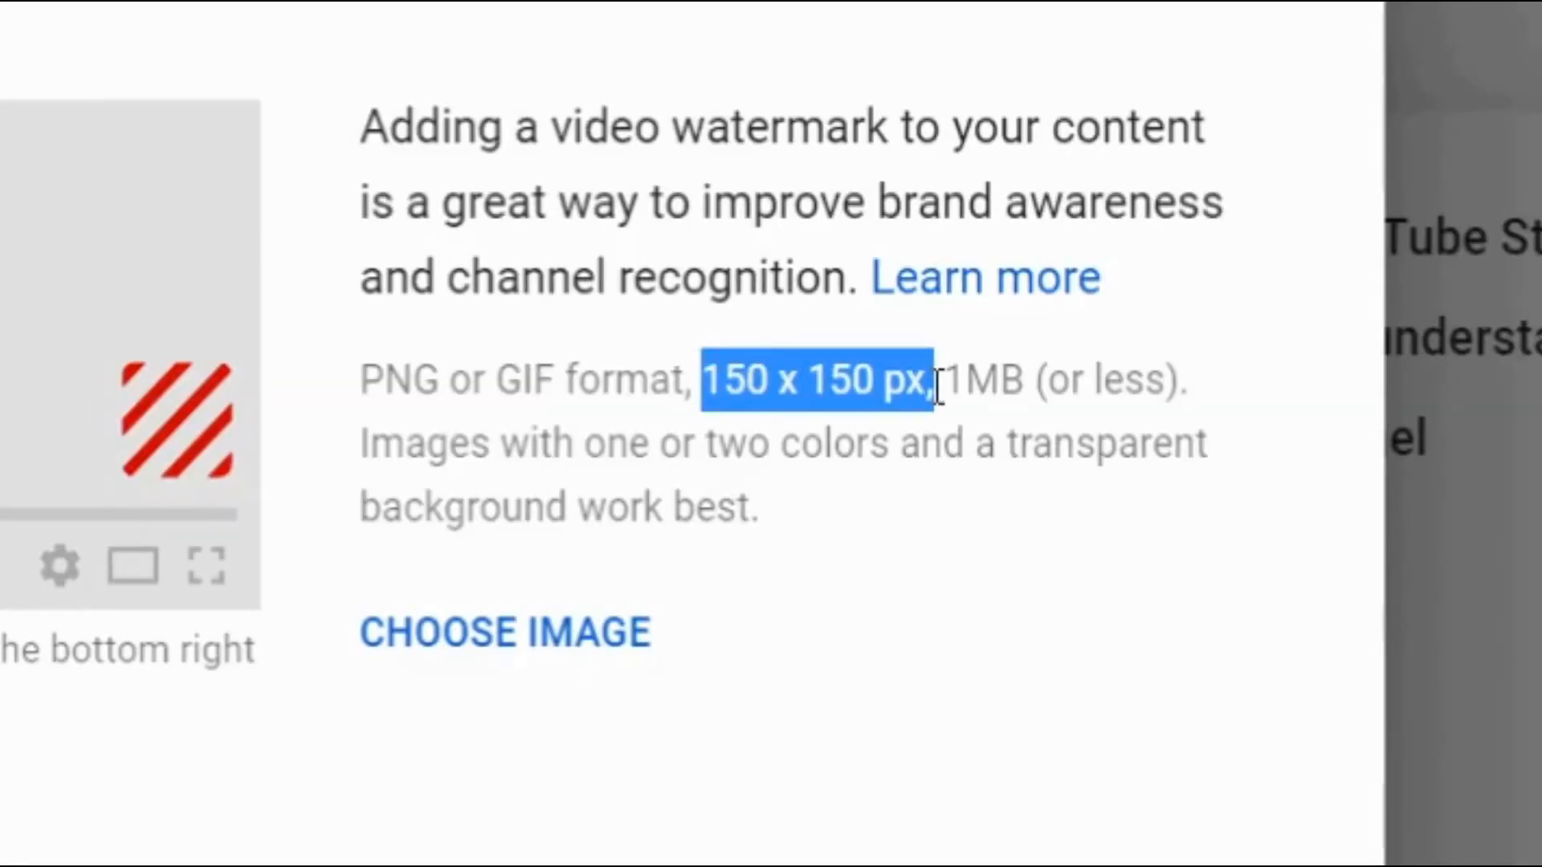
left_click(970, 462)
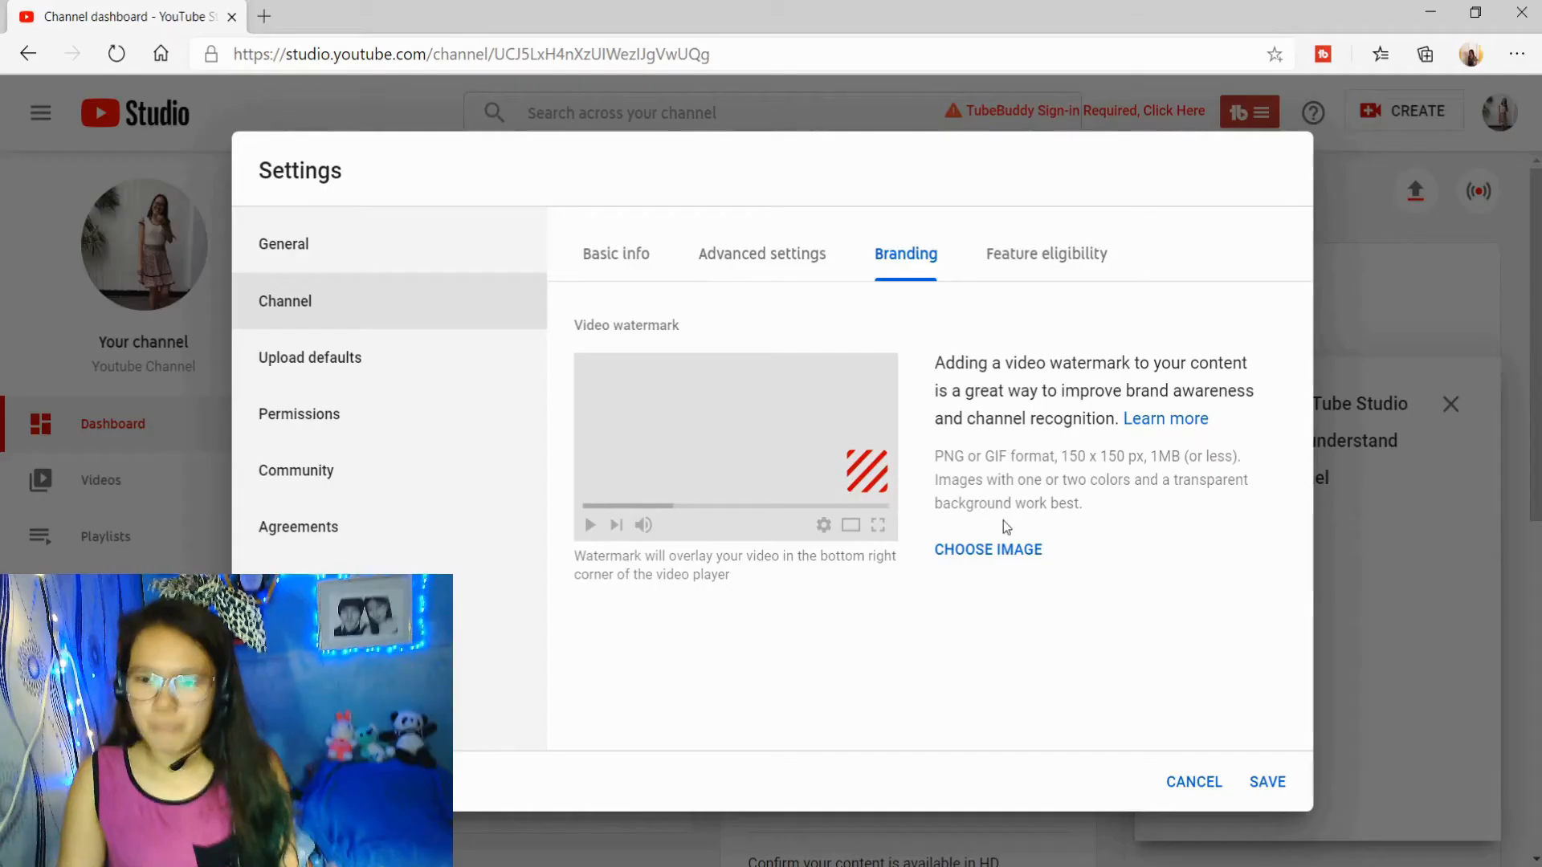
left_click(524, 633)
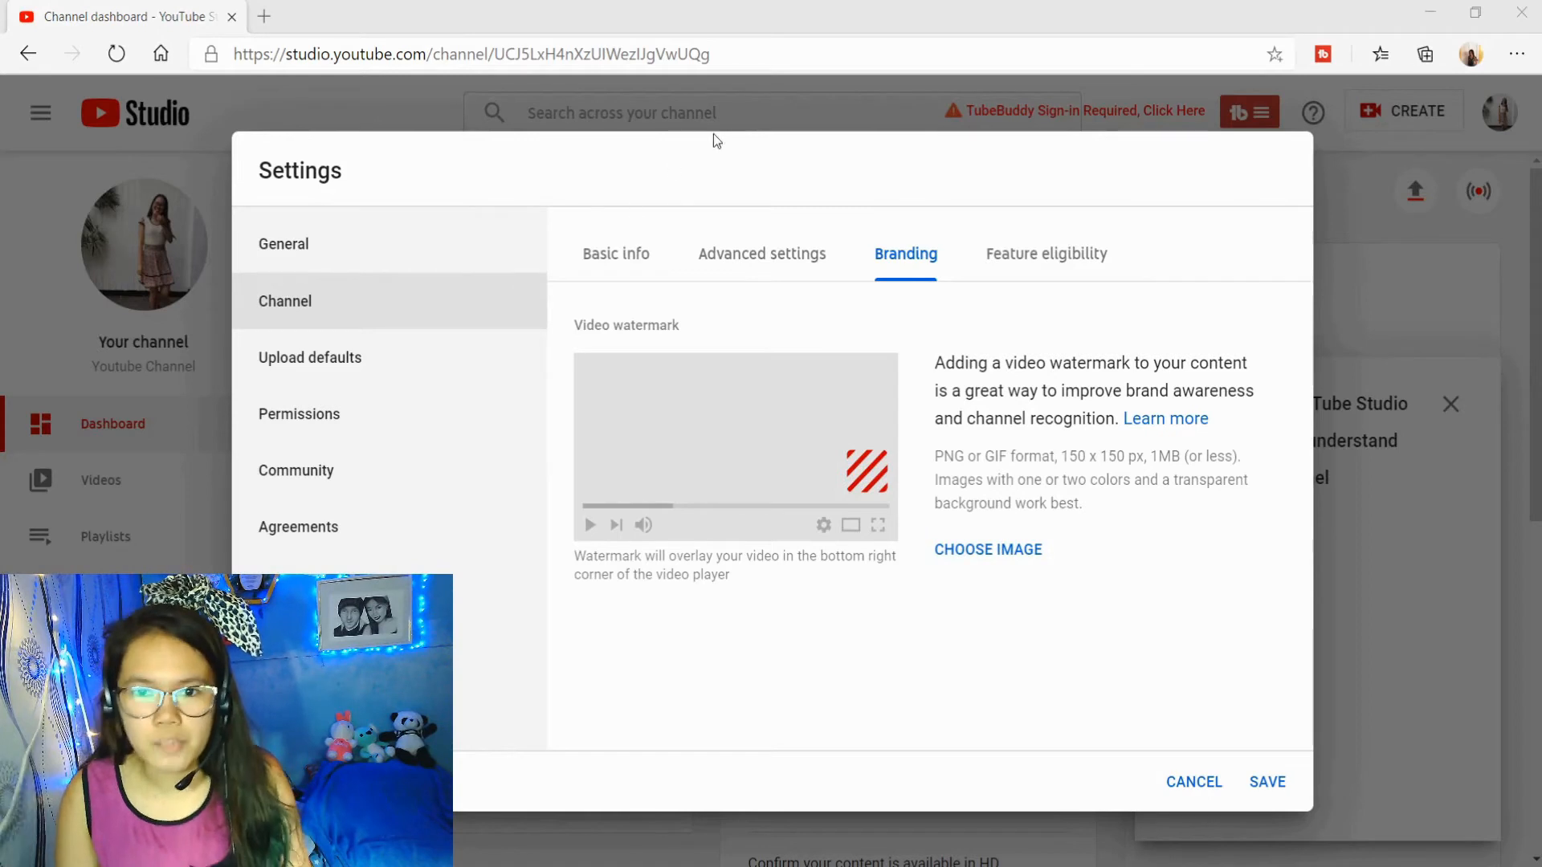
left_click(624, 475)
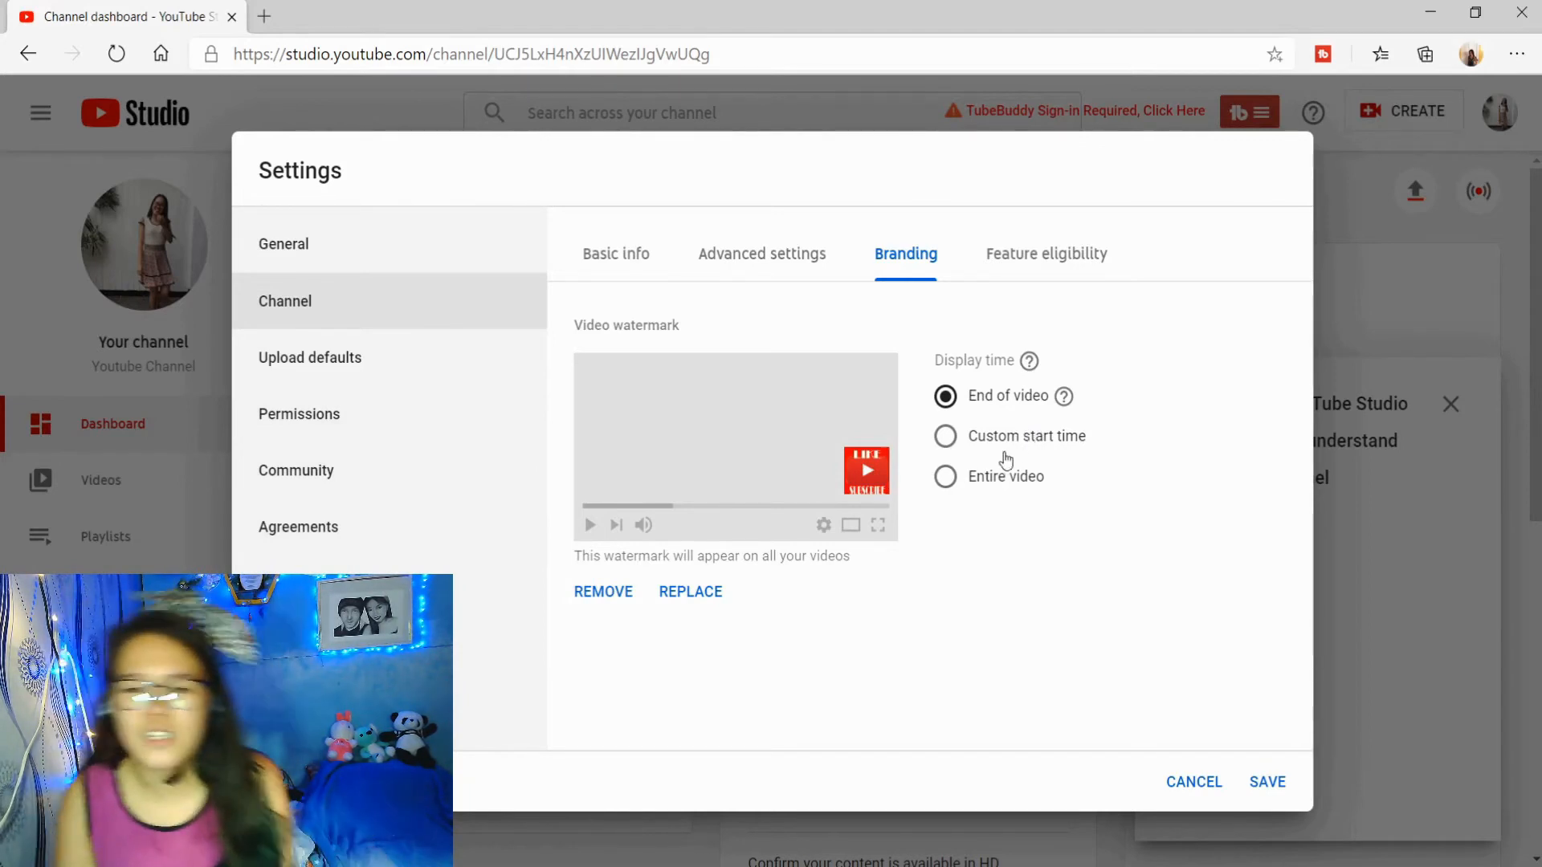
left_click(940, 480)
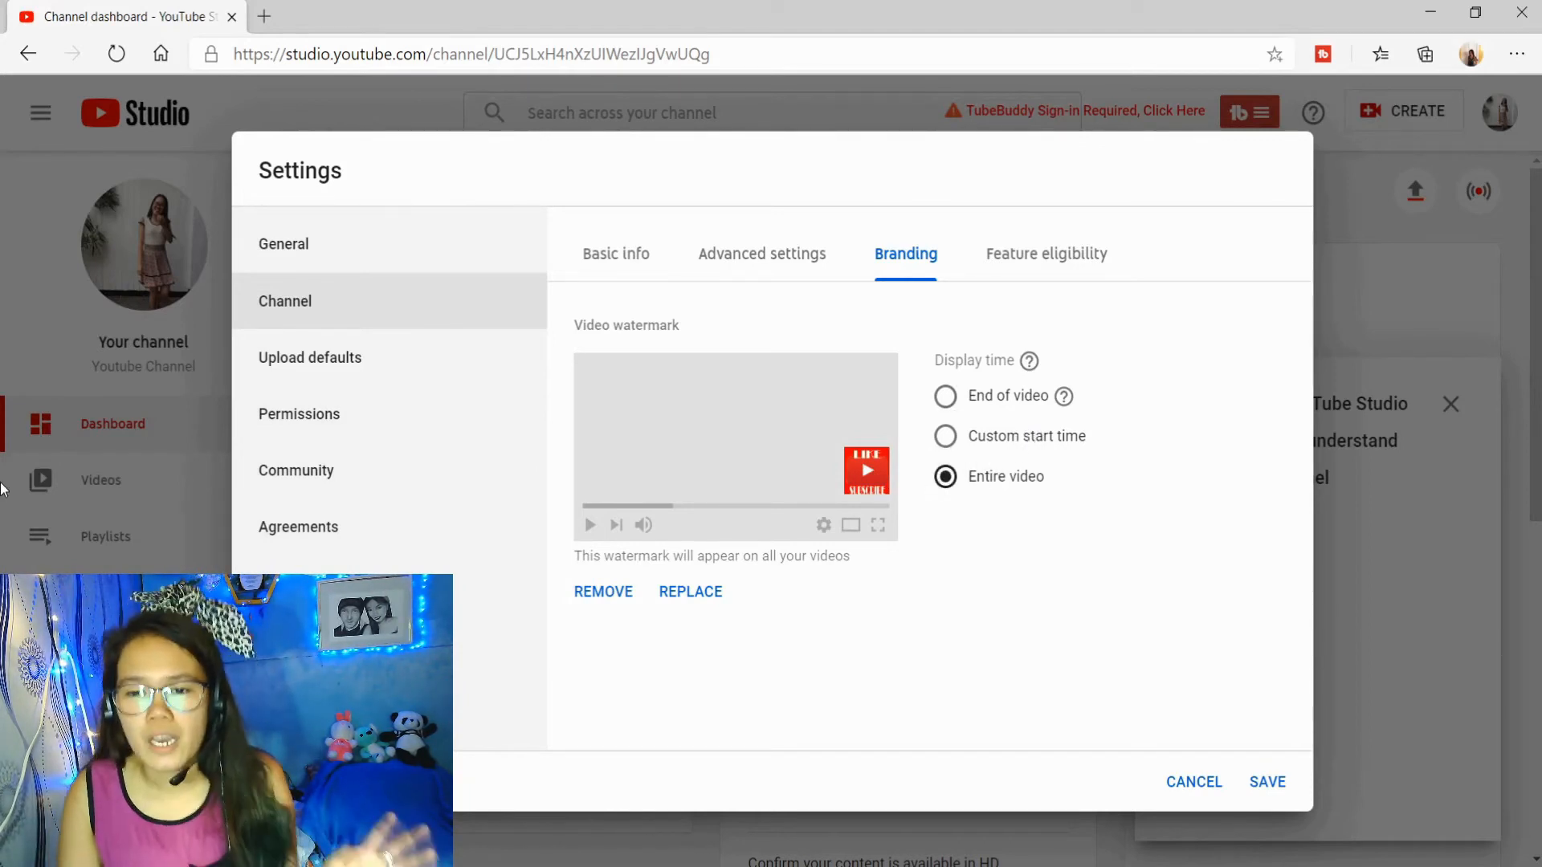
left_click(1266, 783)
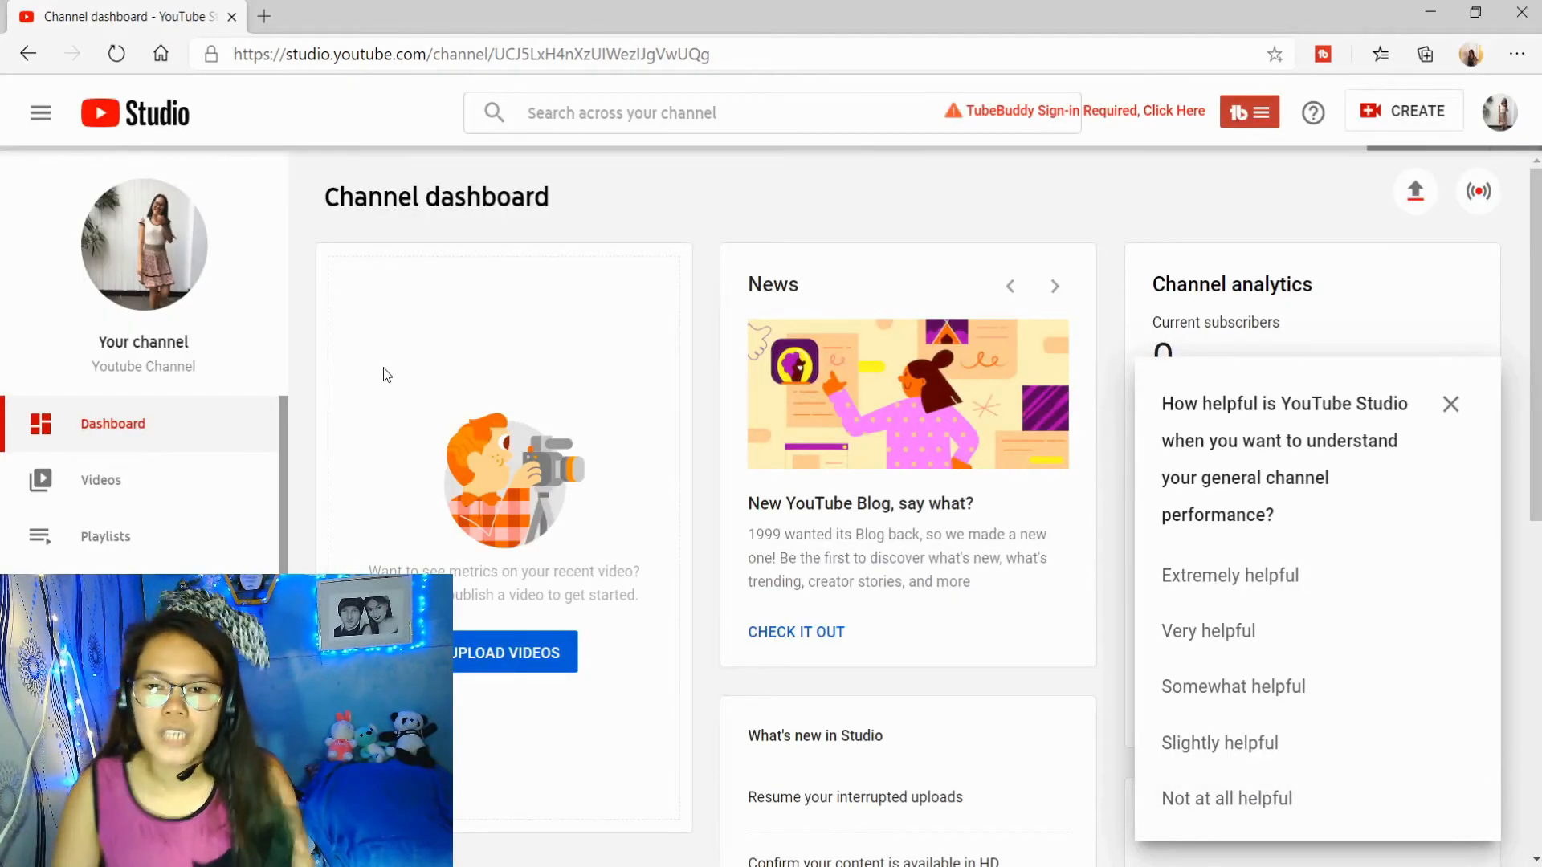
- Close the 'How helpful is YouTube Studio' card on the Channel dashboard
scroll(930, 482, "down", 6)
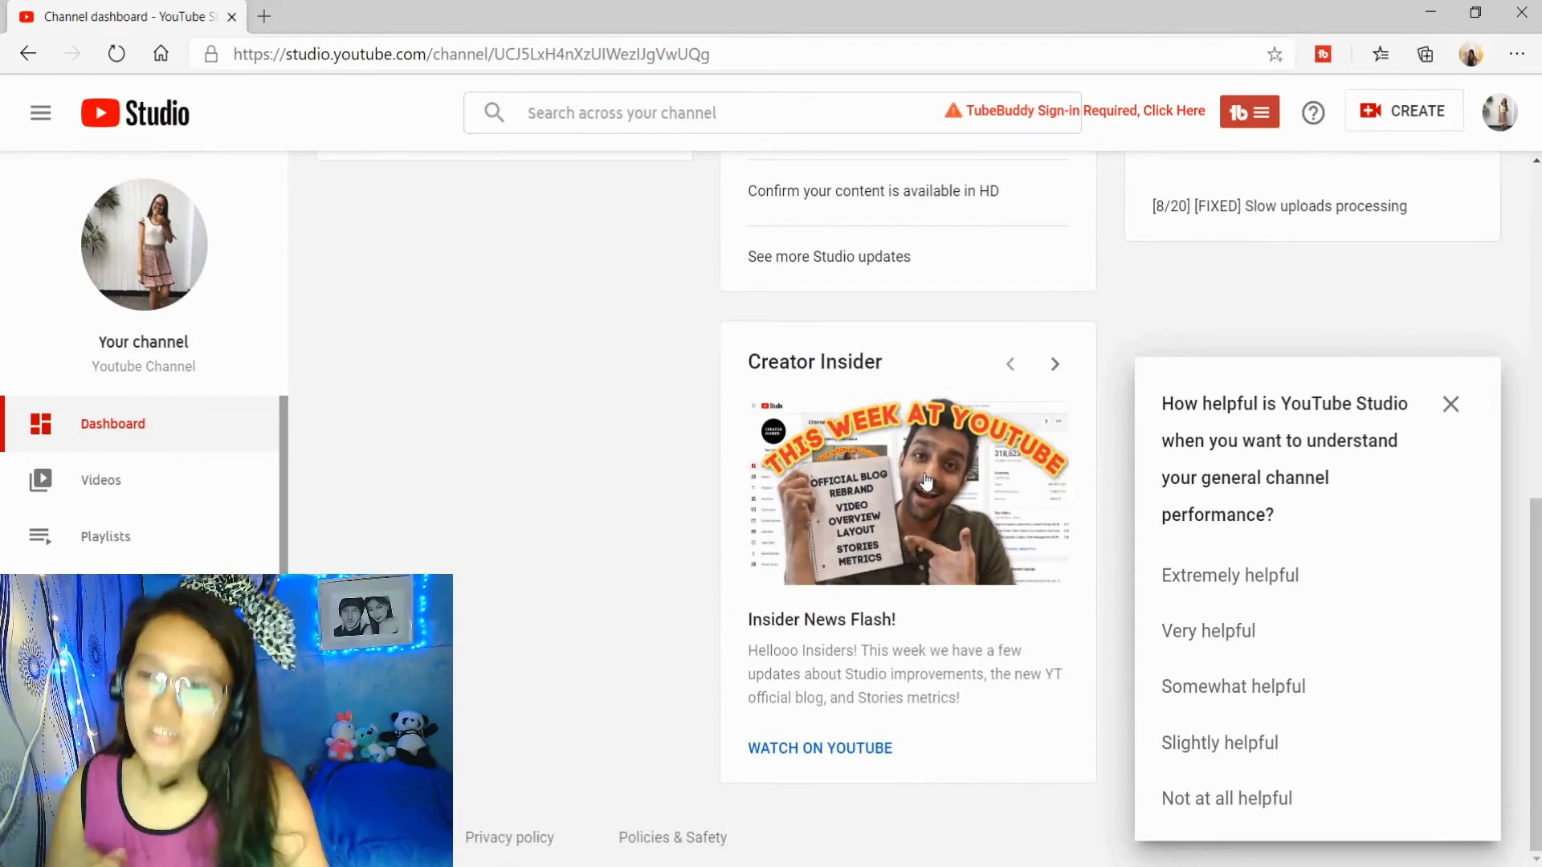
left_click(1451, 404)
scroll(336, 223, "up", 7)
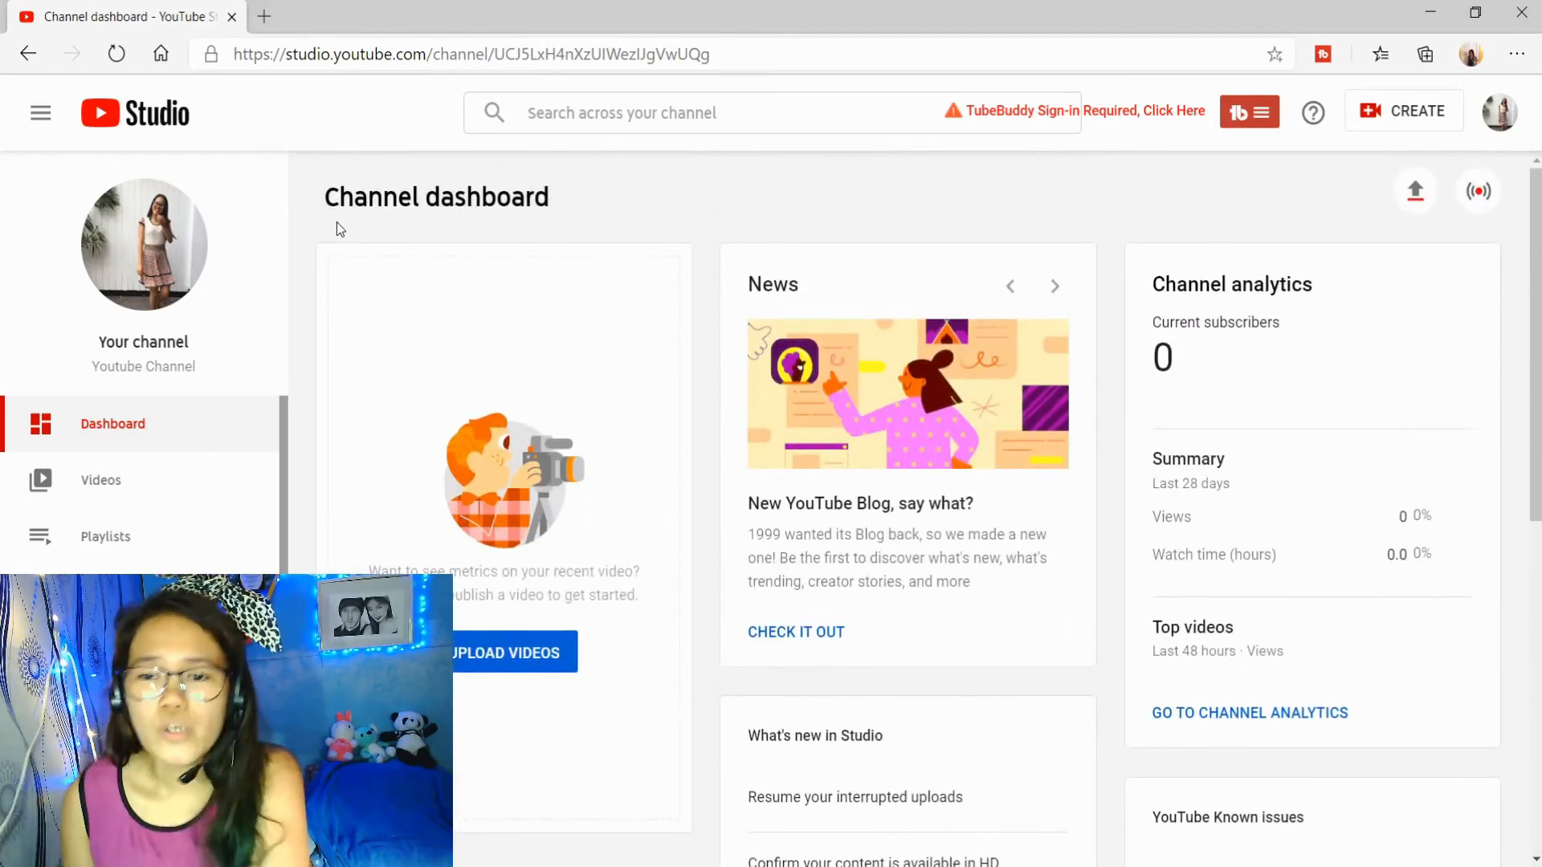